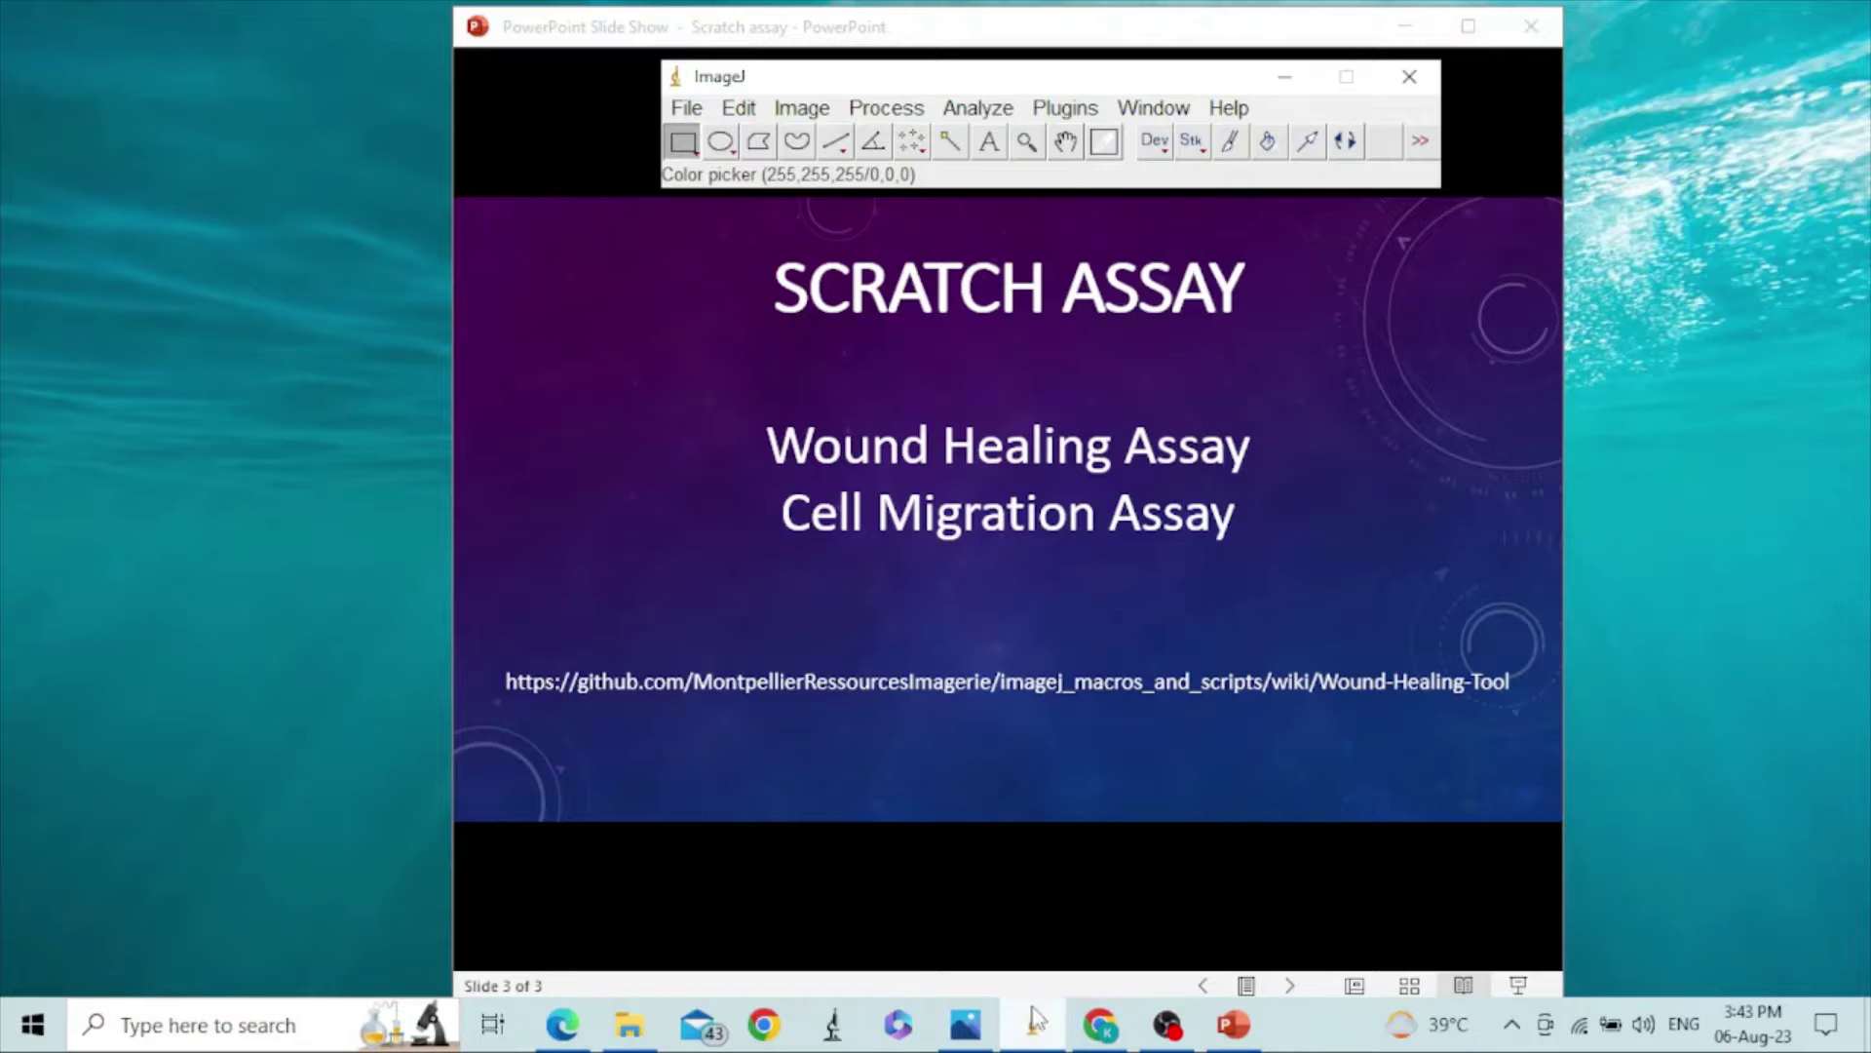
# Step: View the B.1.2.png image and the Wound Healing Tool wiki page, then cancel the macro download
pyautogui.click(965, 1019)
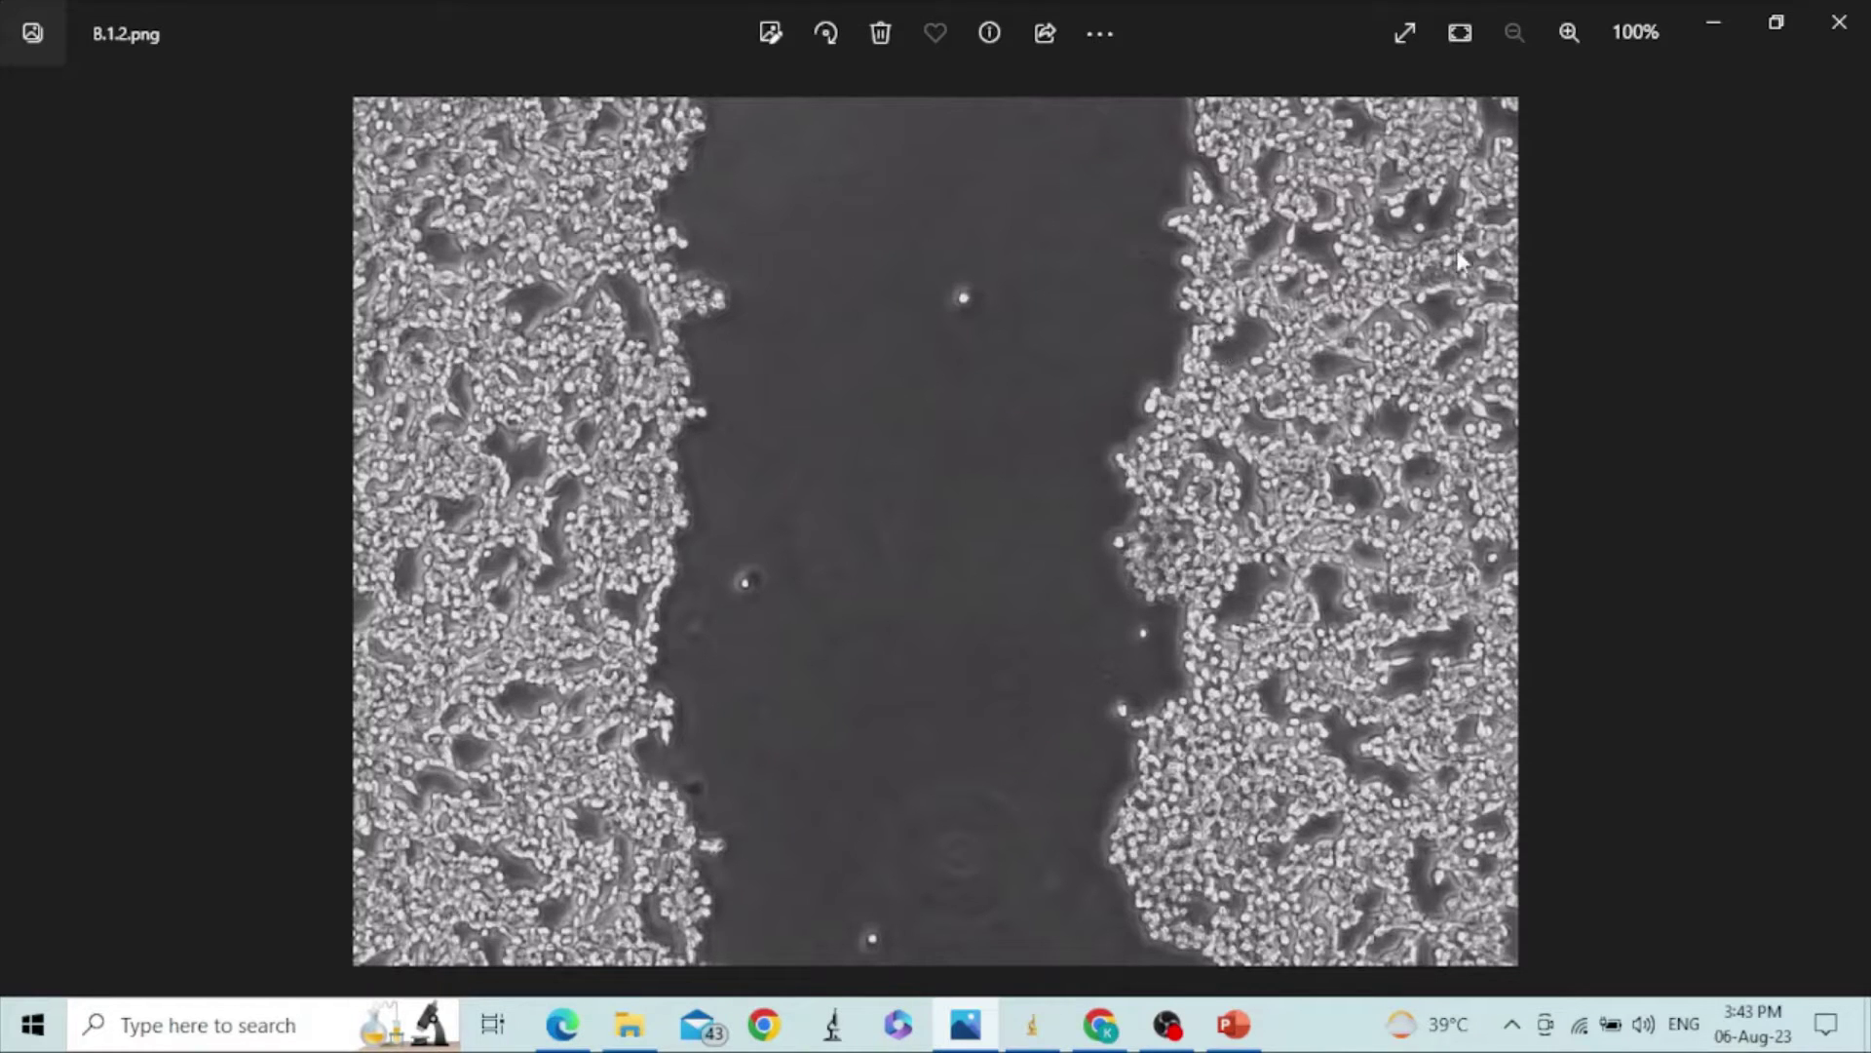
pyautogui.click(1713, 21)
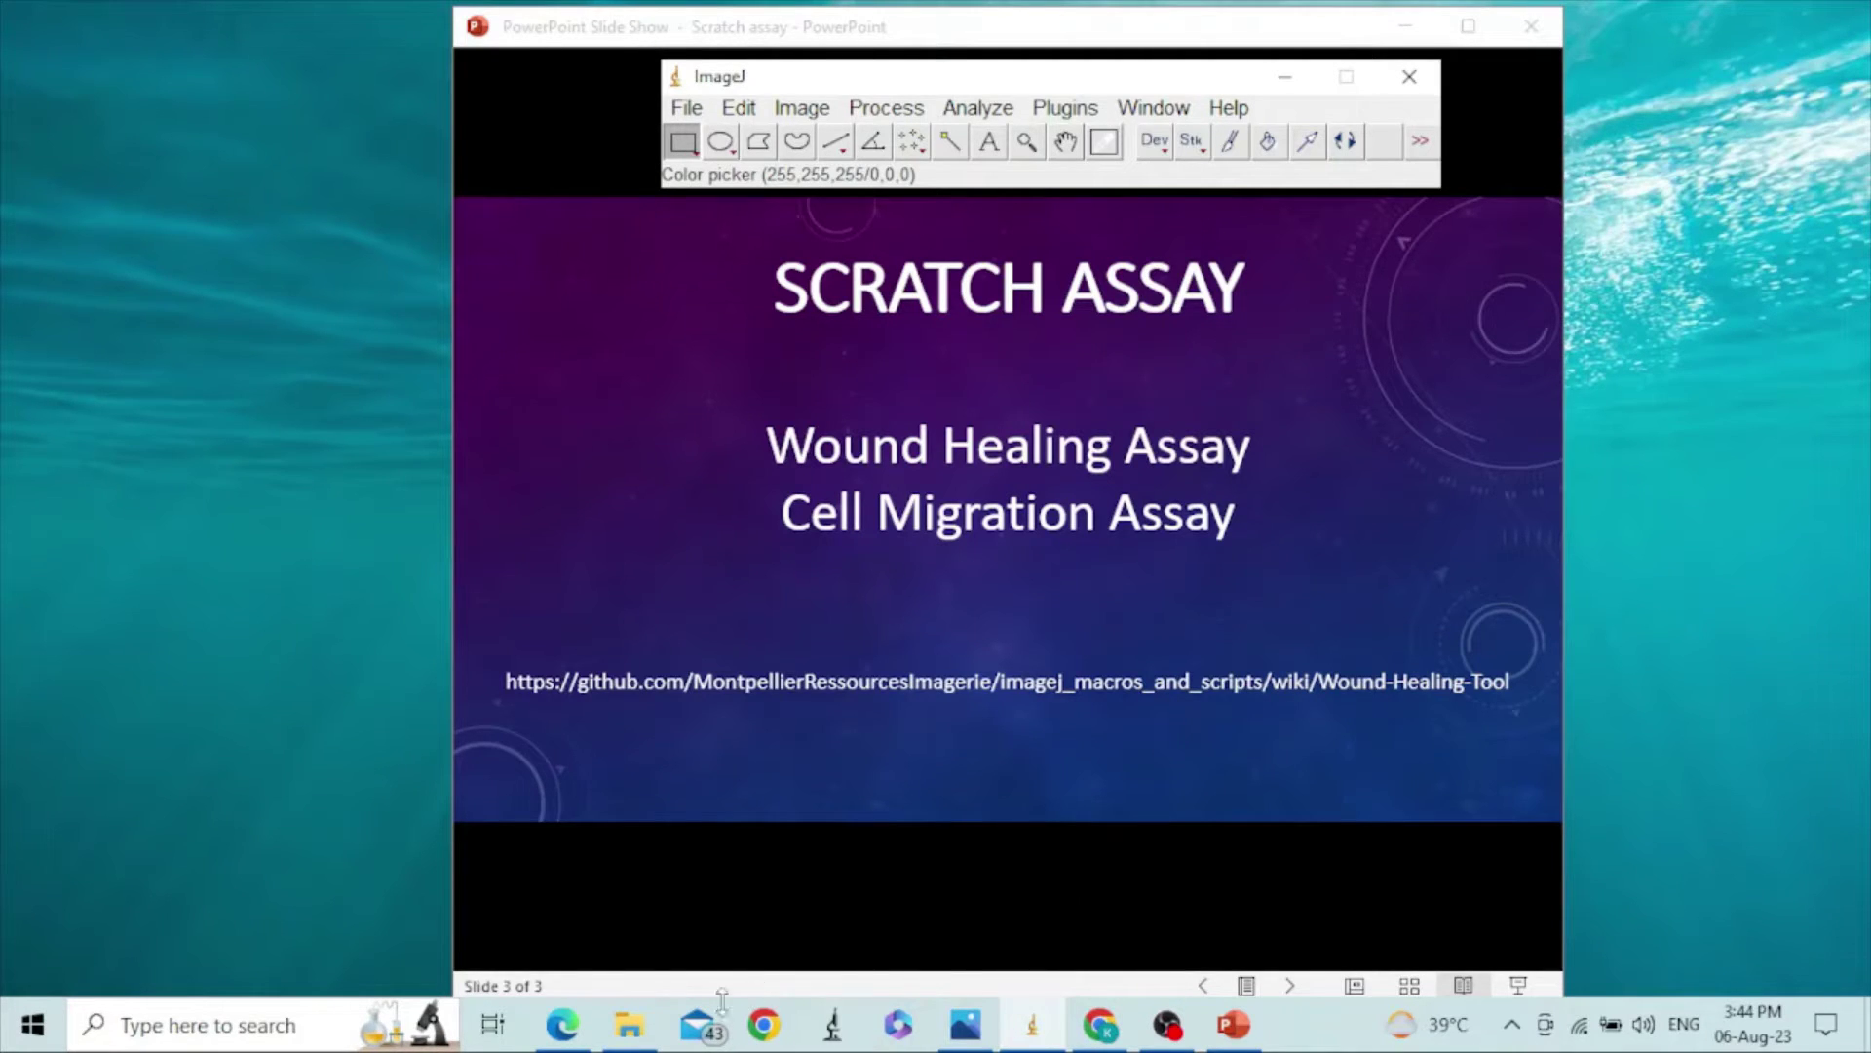
pyautogui.click(569, 1035)
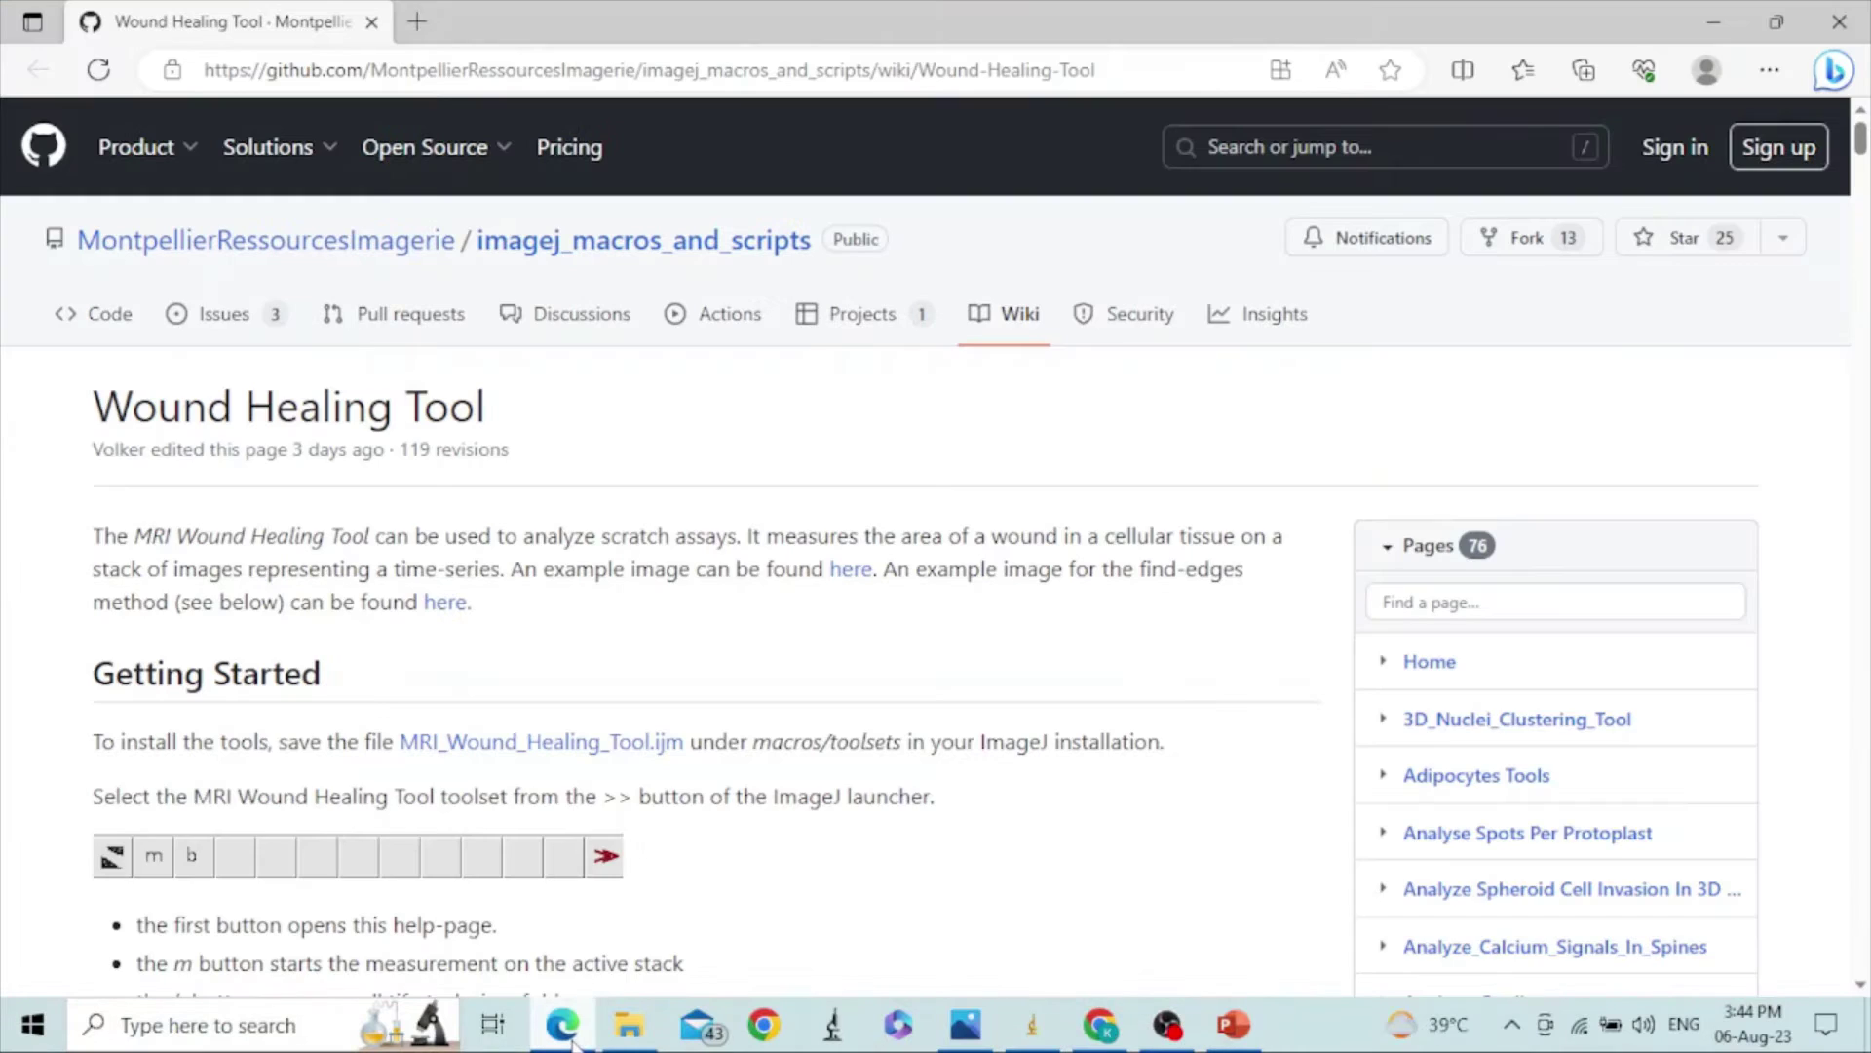
pyautogui.rightClick(608, 752)
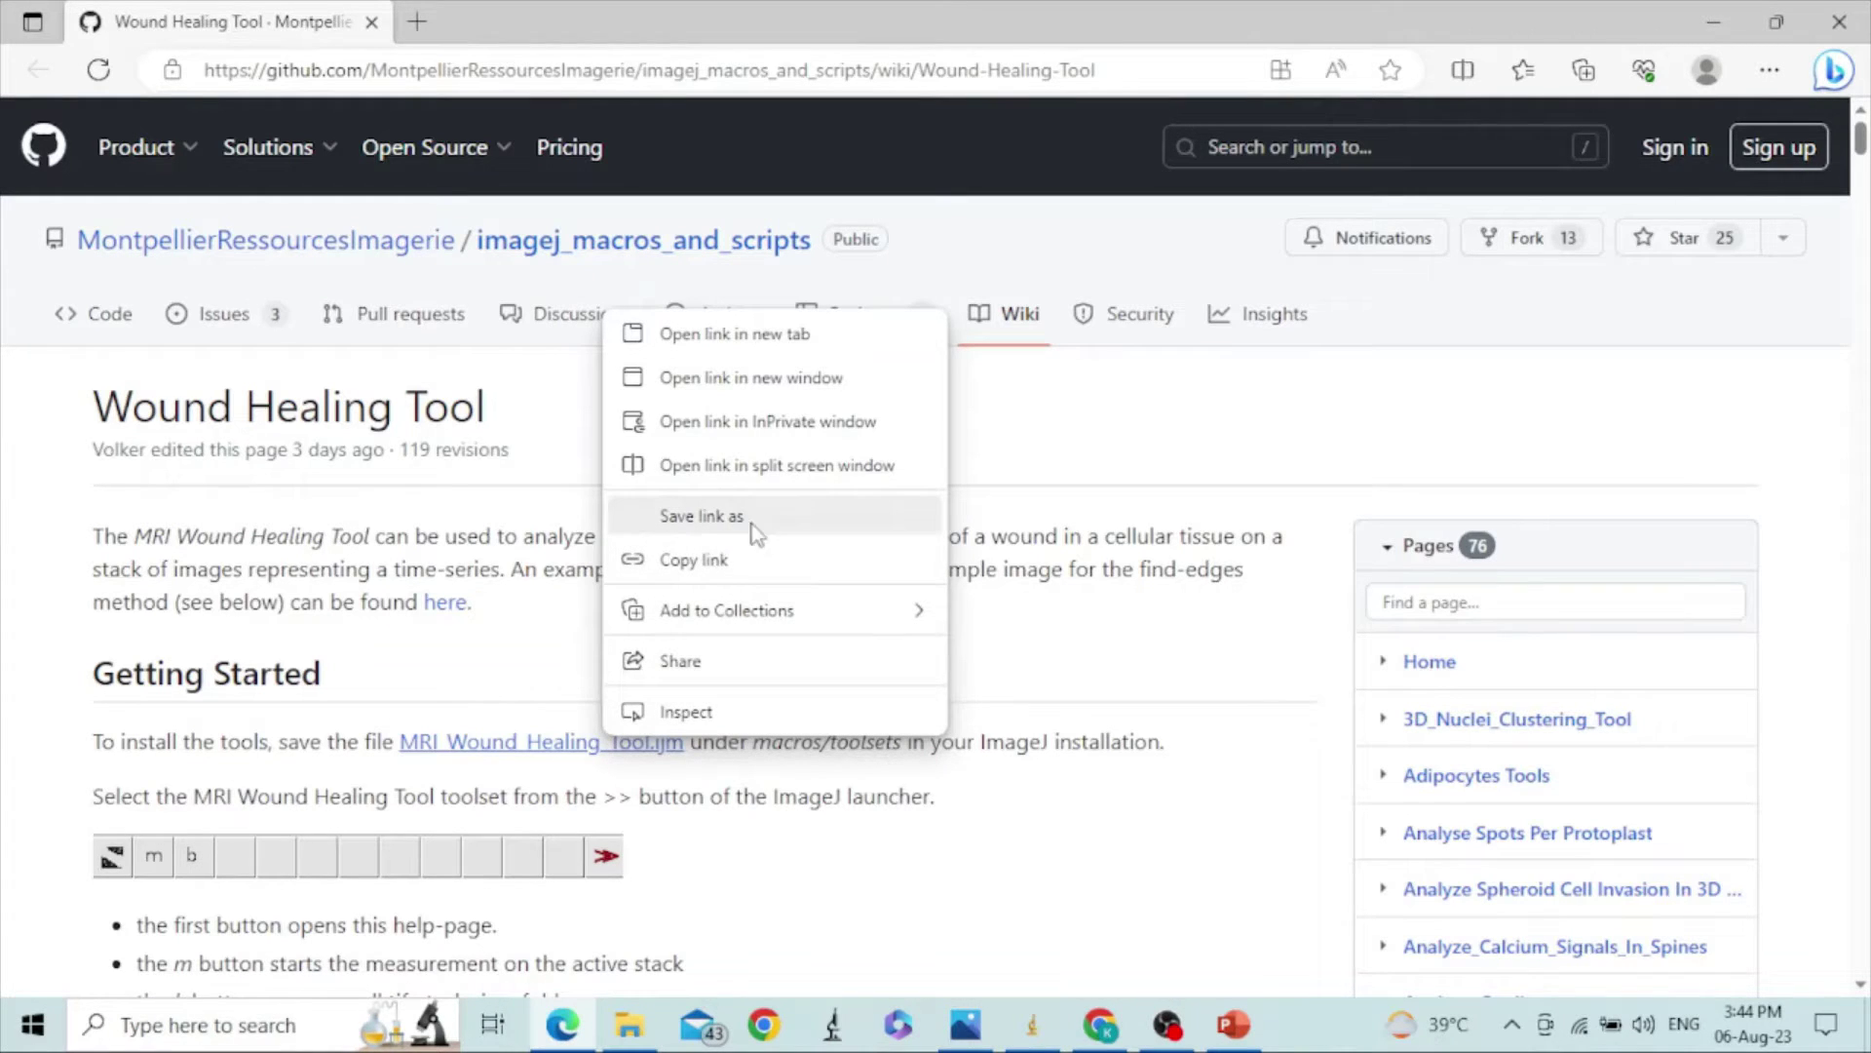
pyautogui.click(801, 524)
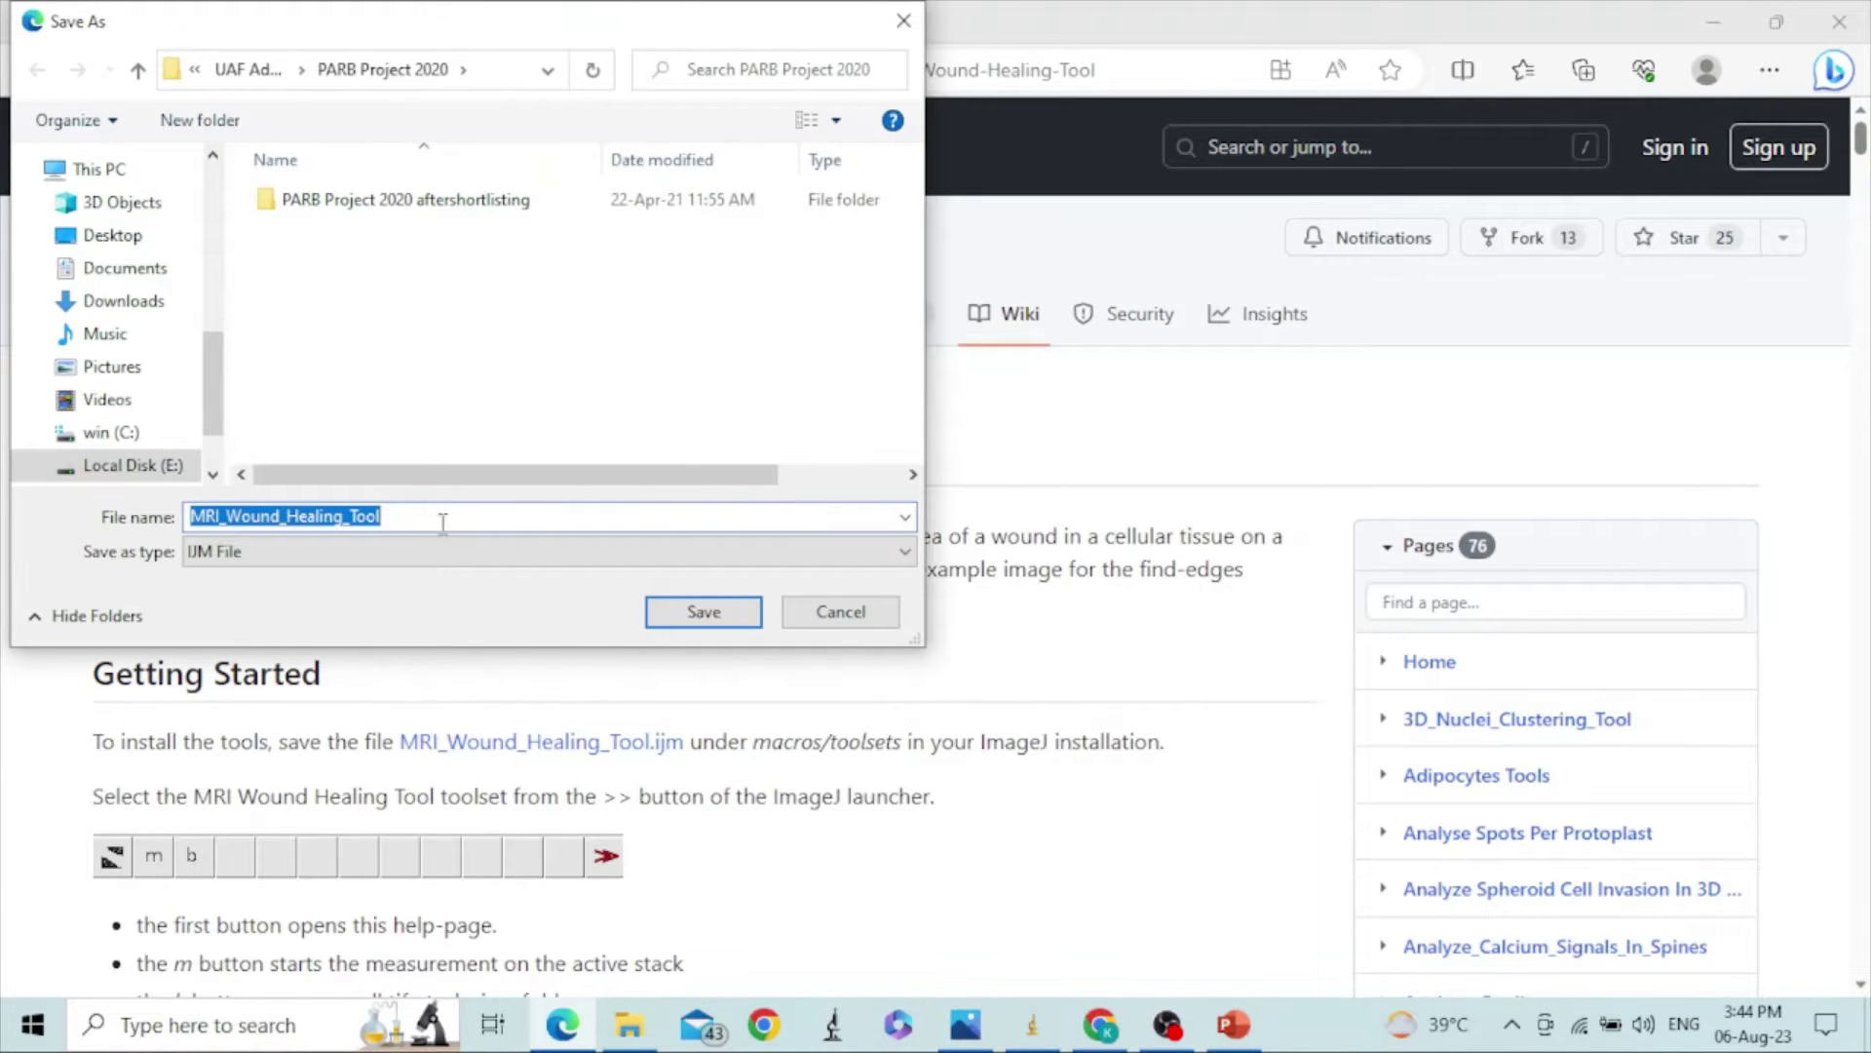
pyautogui.moveTo(219, 405); pyautogui.dragTo(232, 273)
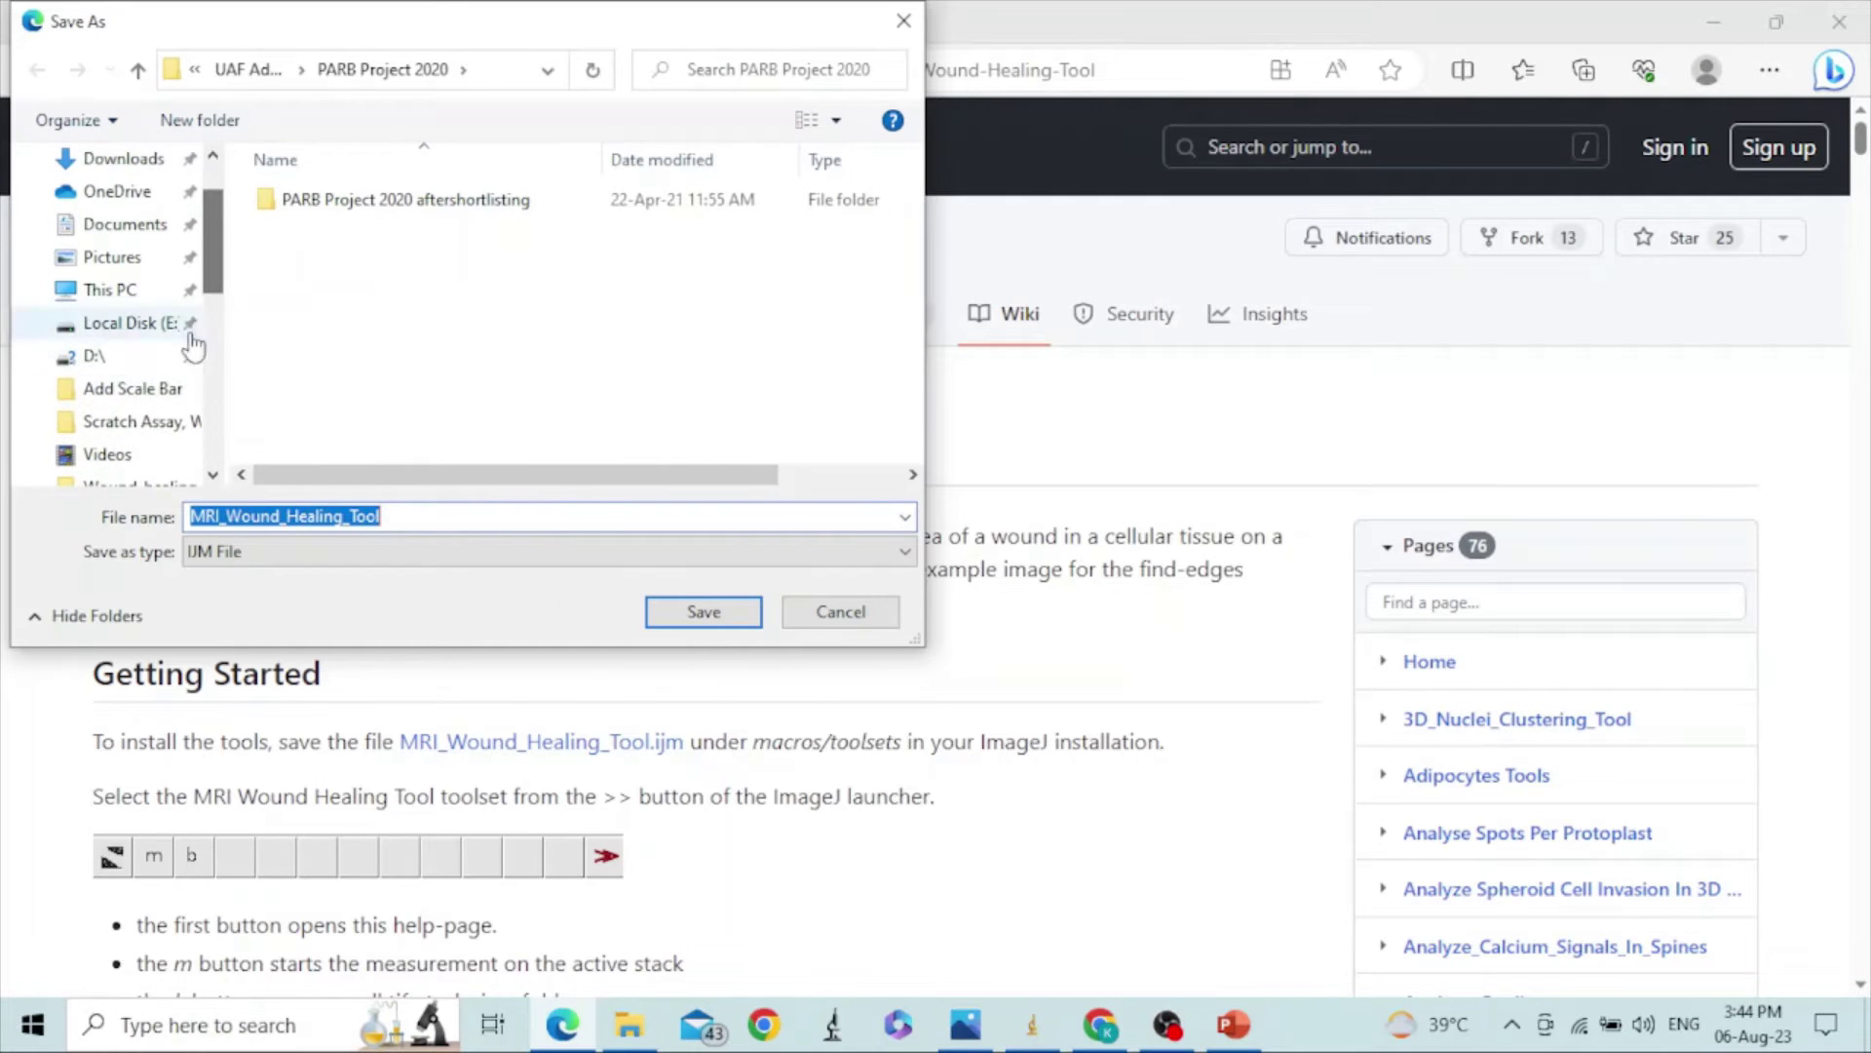
pyautogui.click(126, 421)
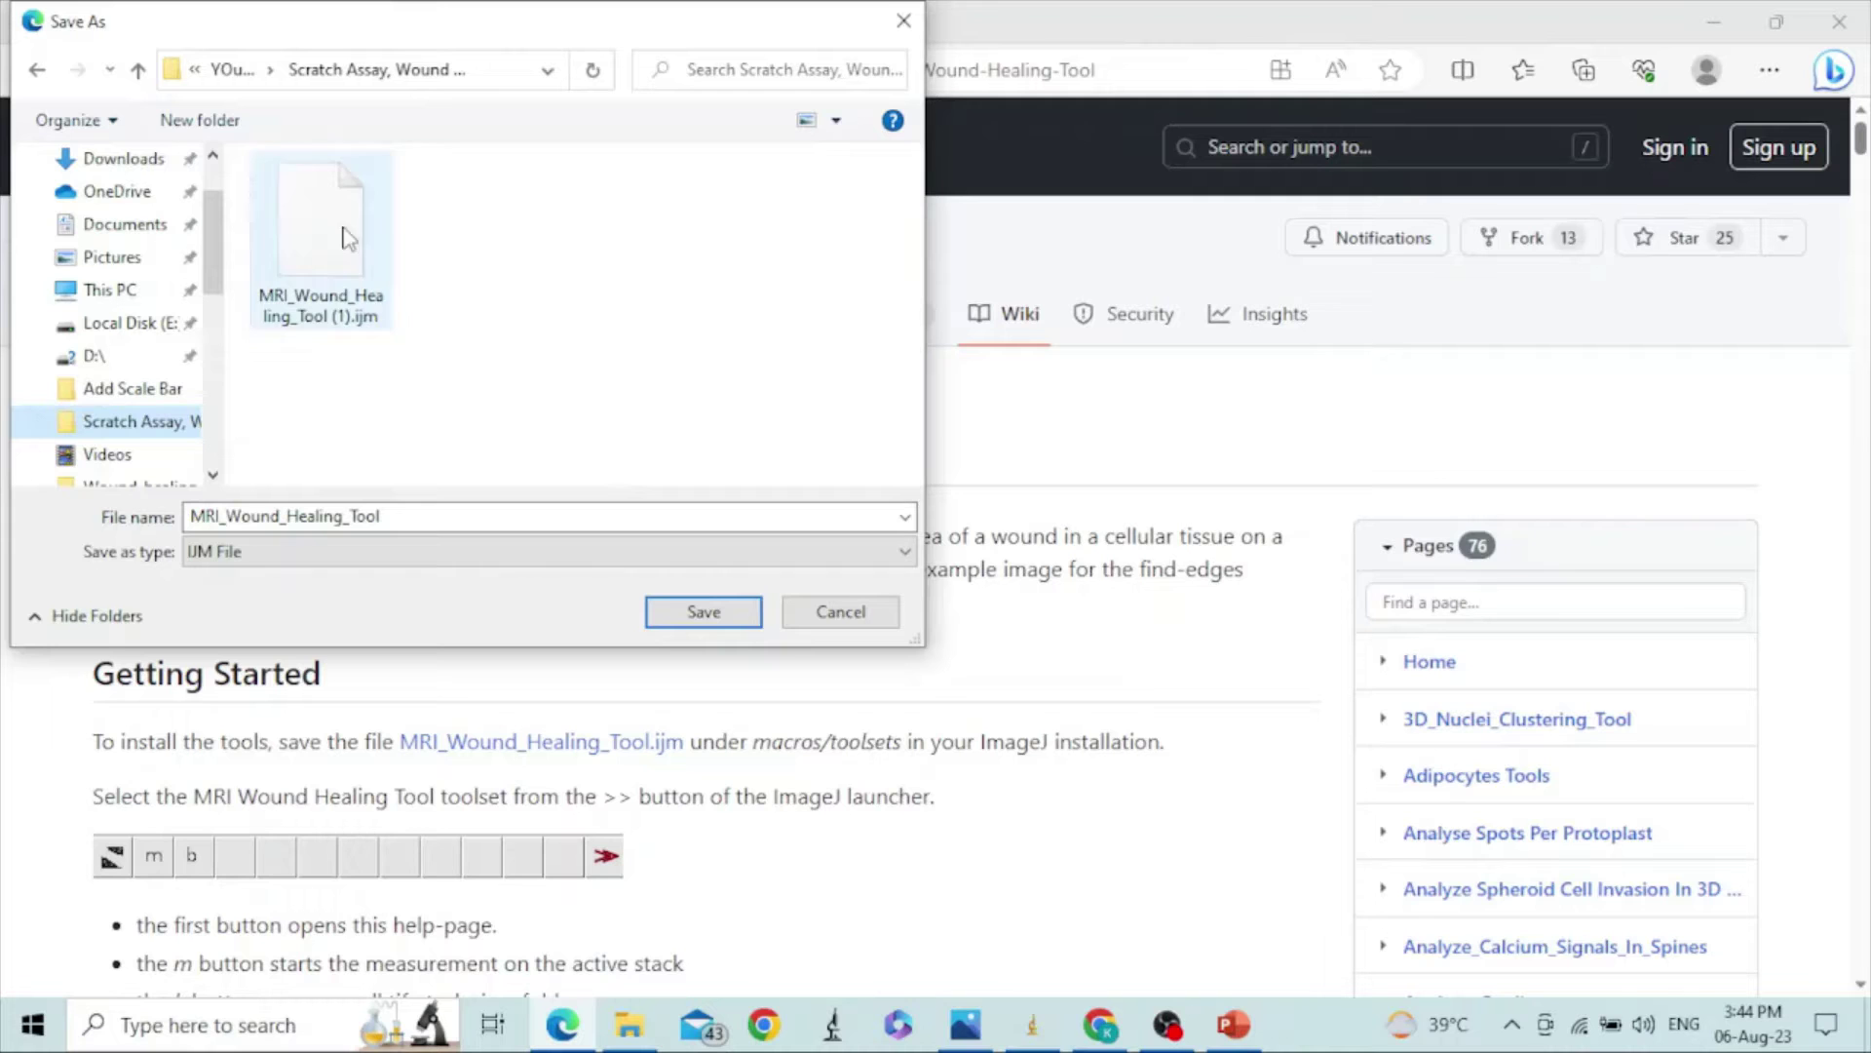
pyautogui.click(837, 614)
pyautogui.click(1713, 21)
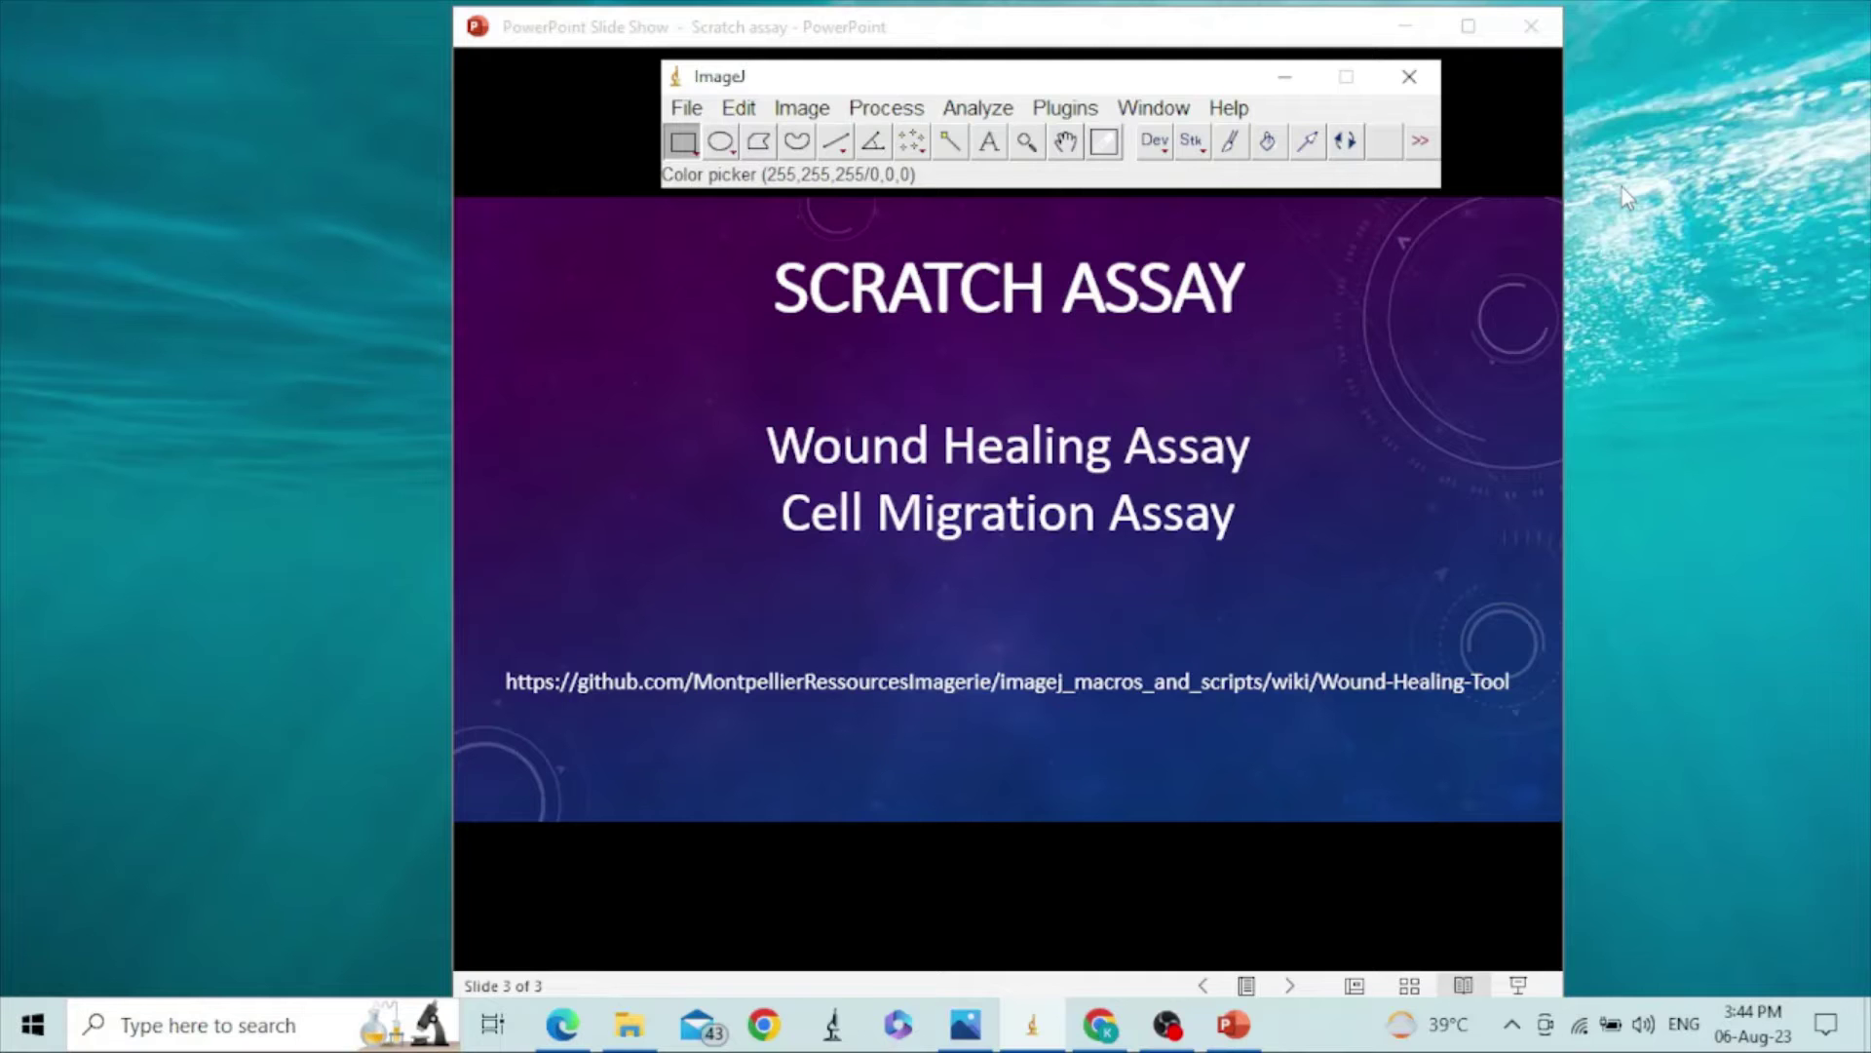
# Step: Install MRI_Wound_Healing_Tool (1).ijm through Plugins > Macros > Install
pyautogui.click(1402, 30)
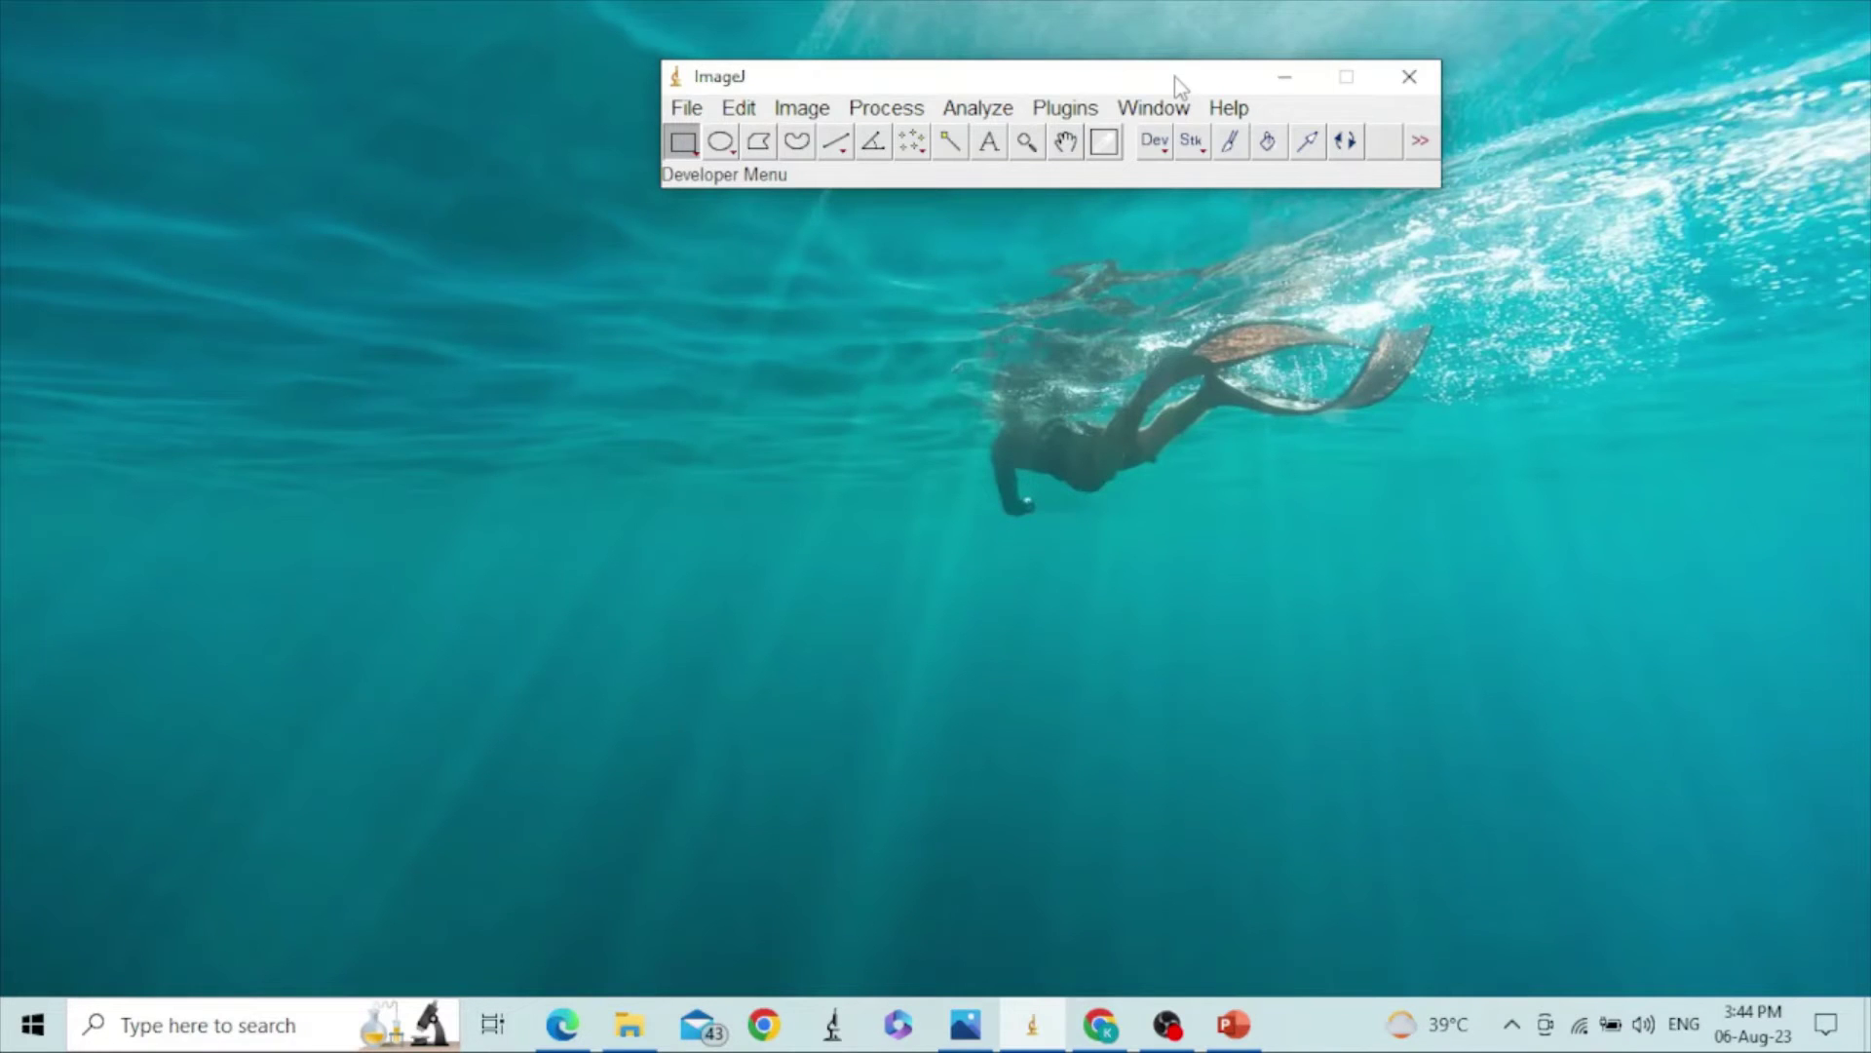
pyautogui.click(1092, 122)
pyautogui.moveTo(1108, 146)
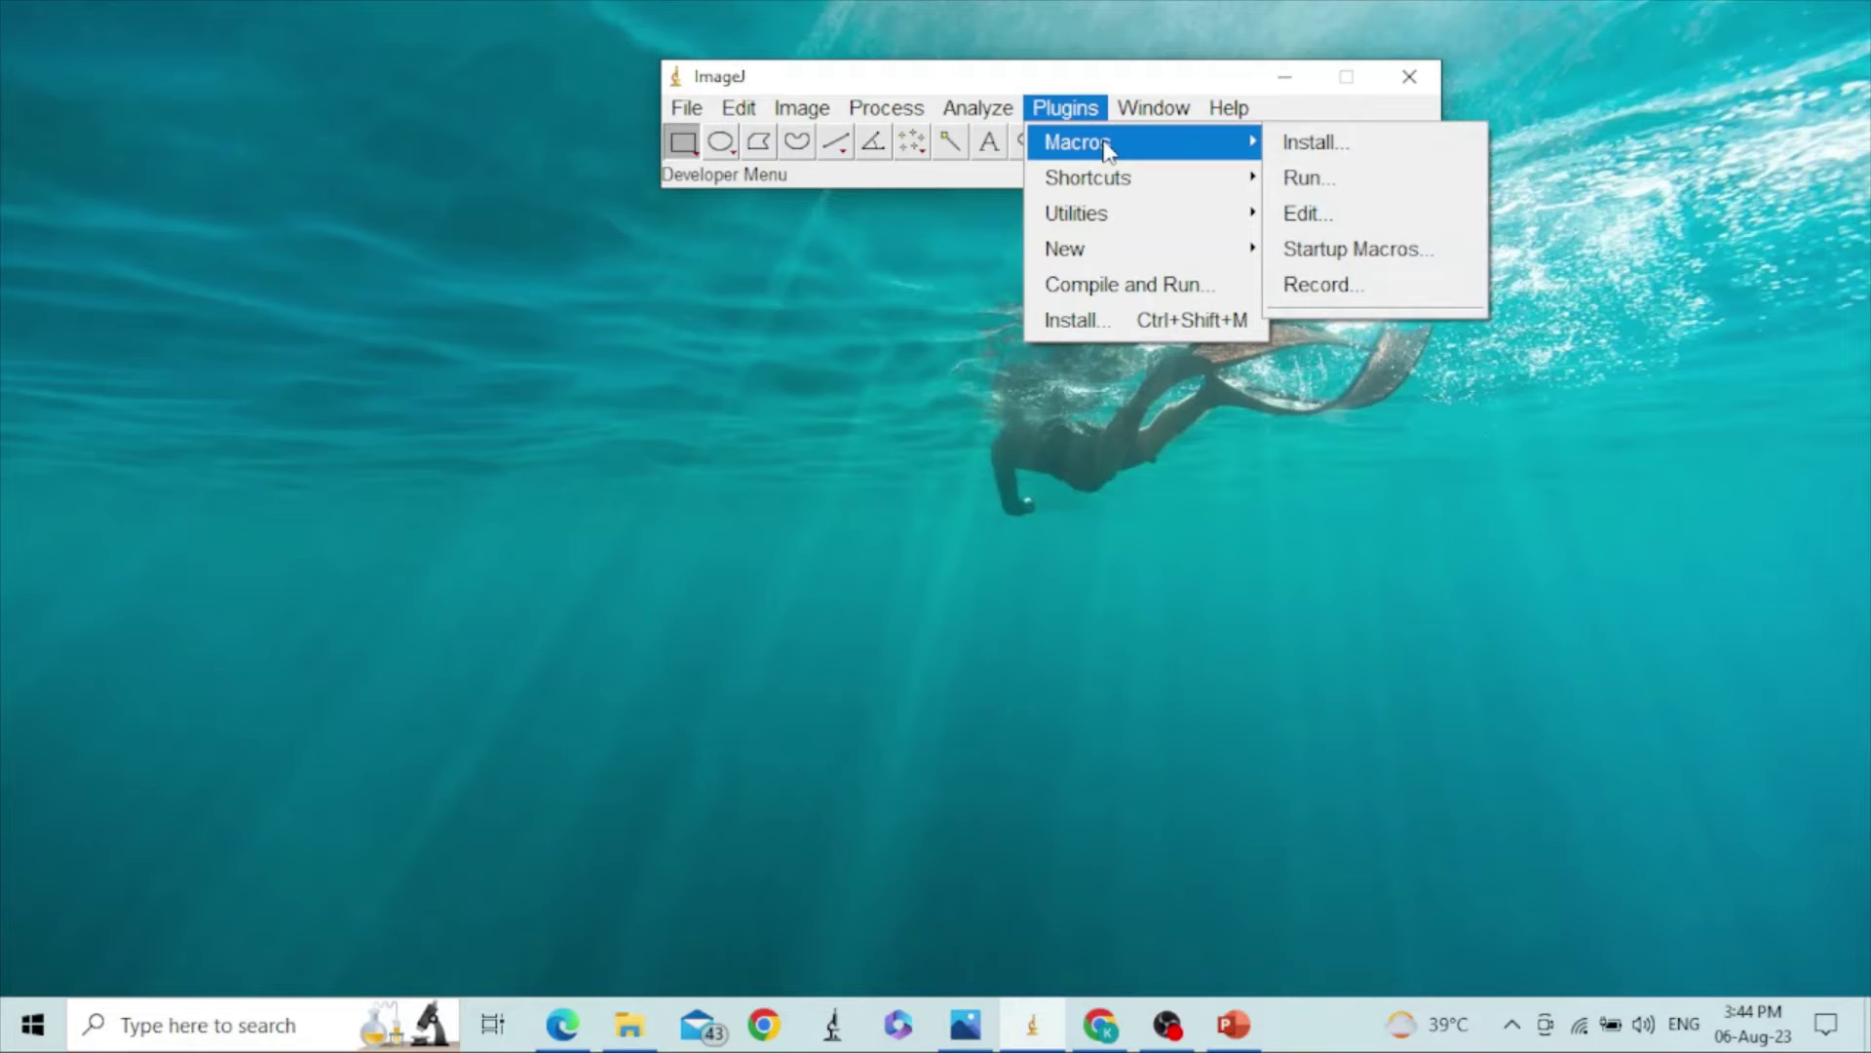
pyautogui.click(1309, 143)
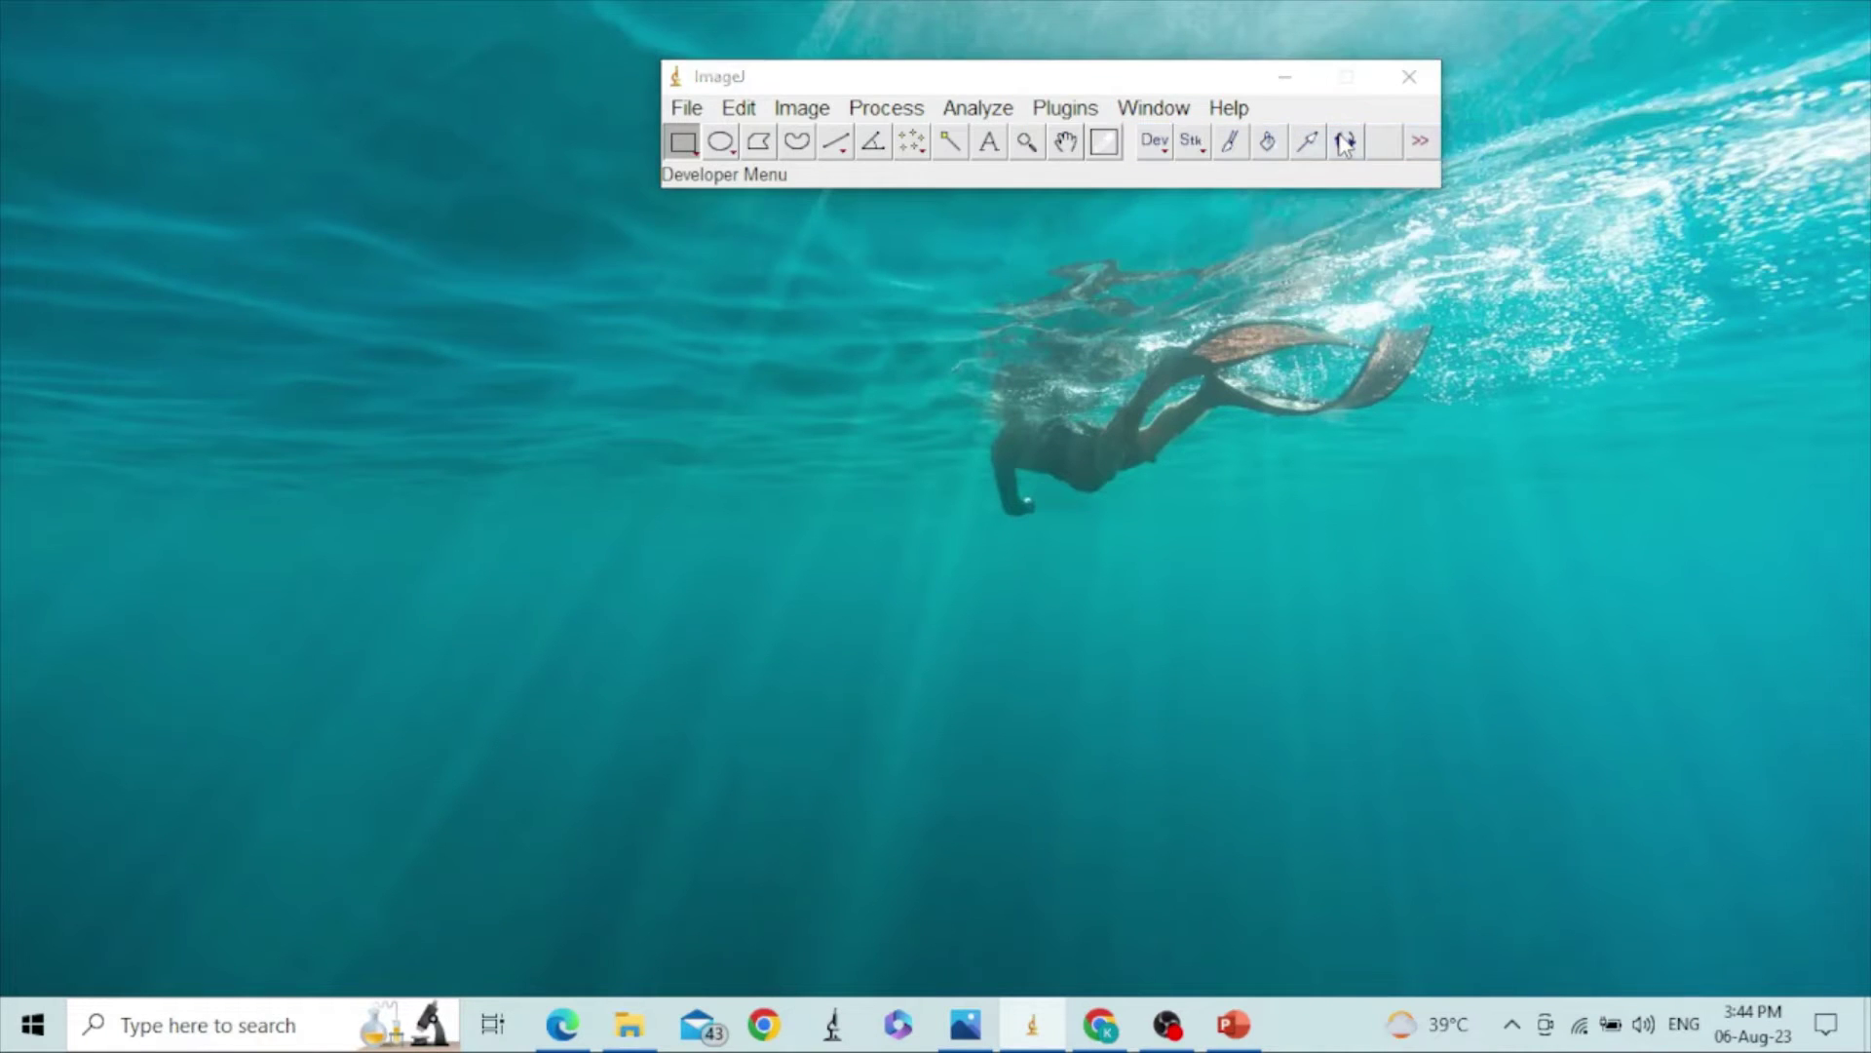
pyautogui.click(399, 241)
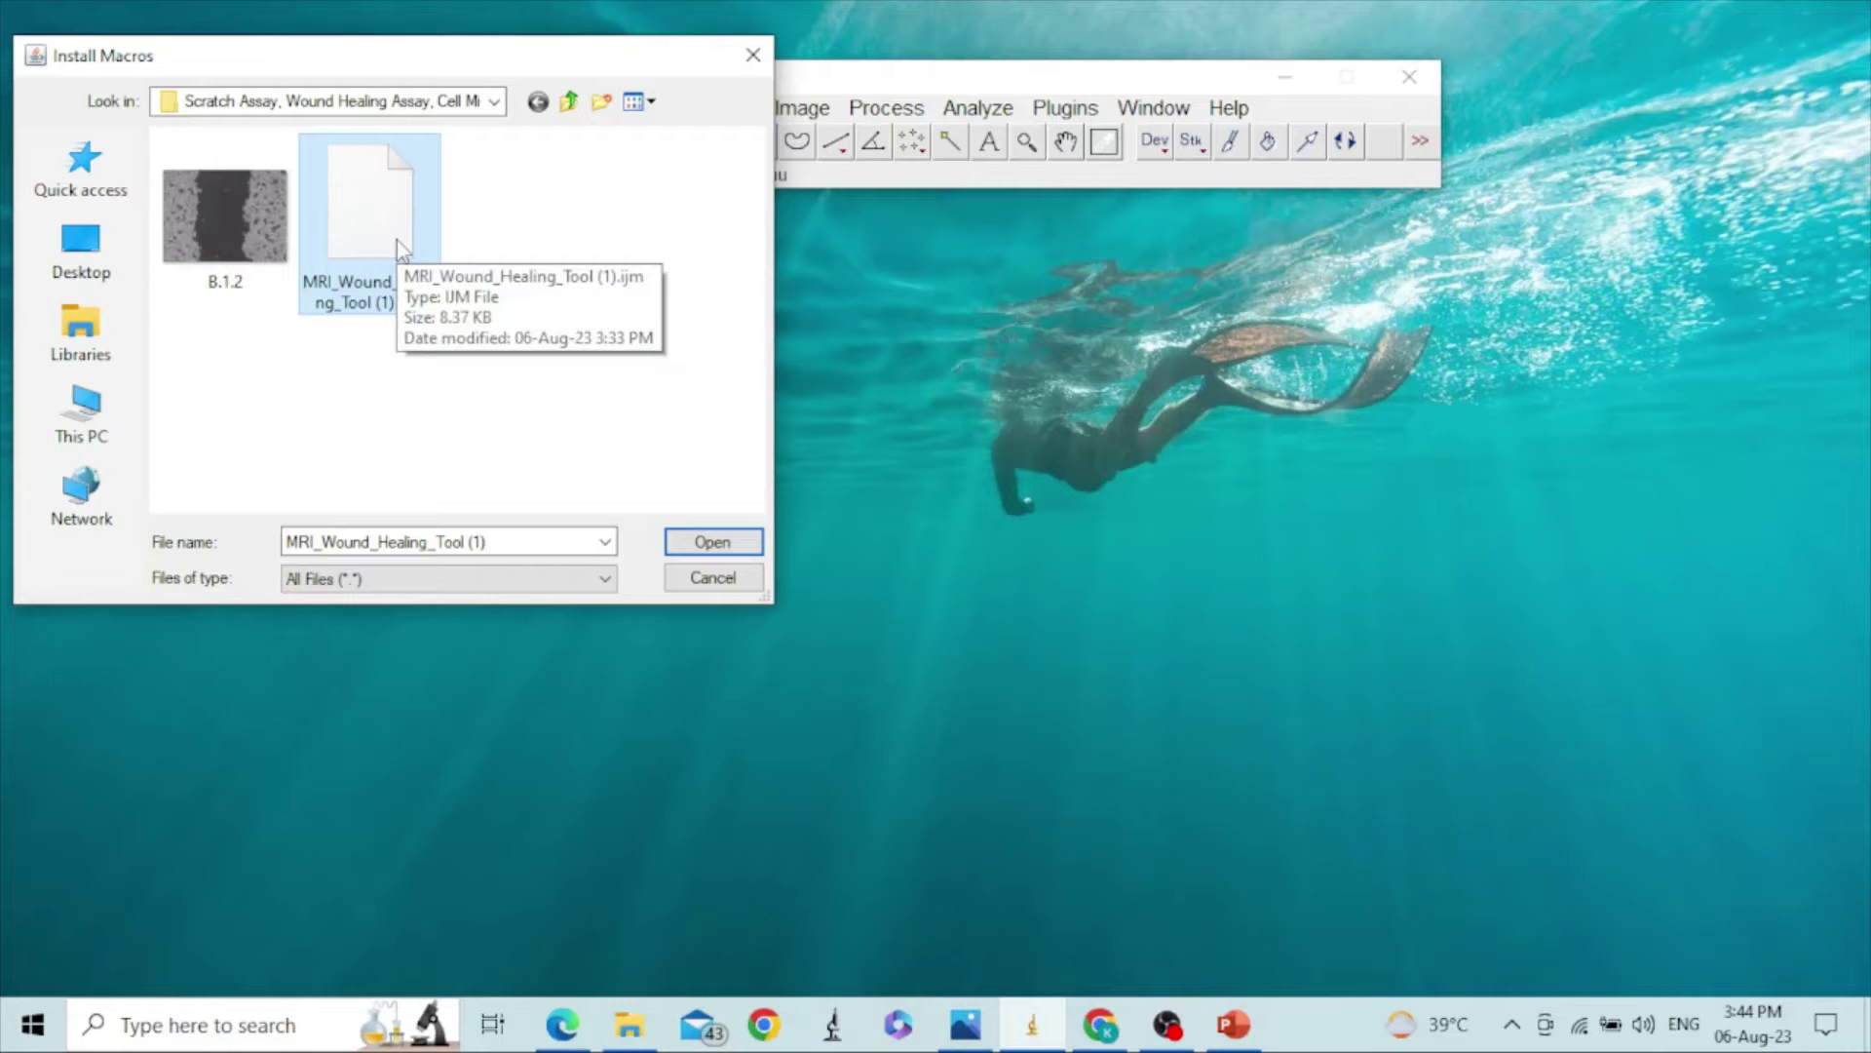
pyautogui.click(711, 543)
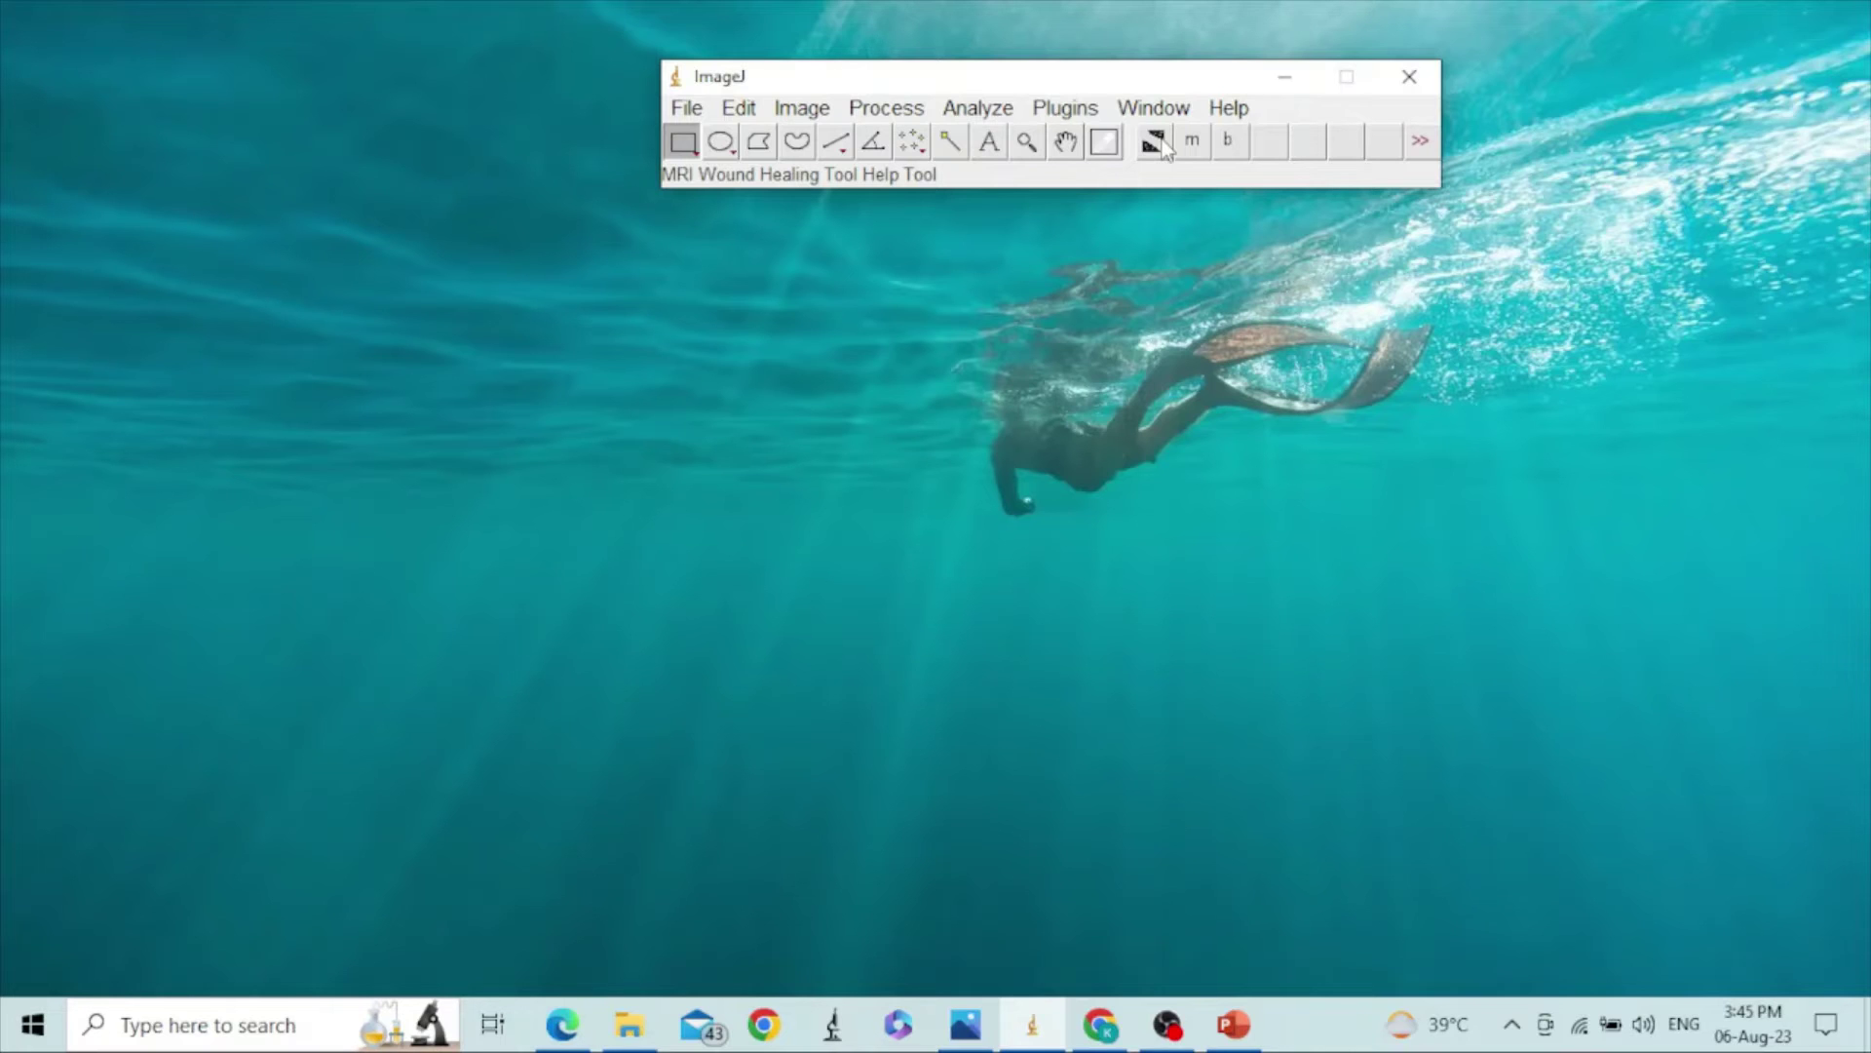
pyautogui.click(1160, 145)
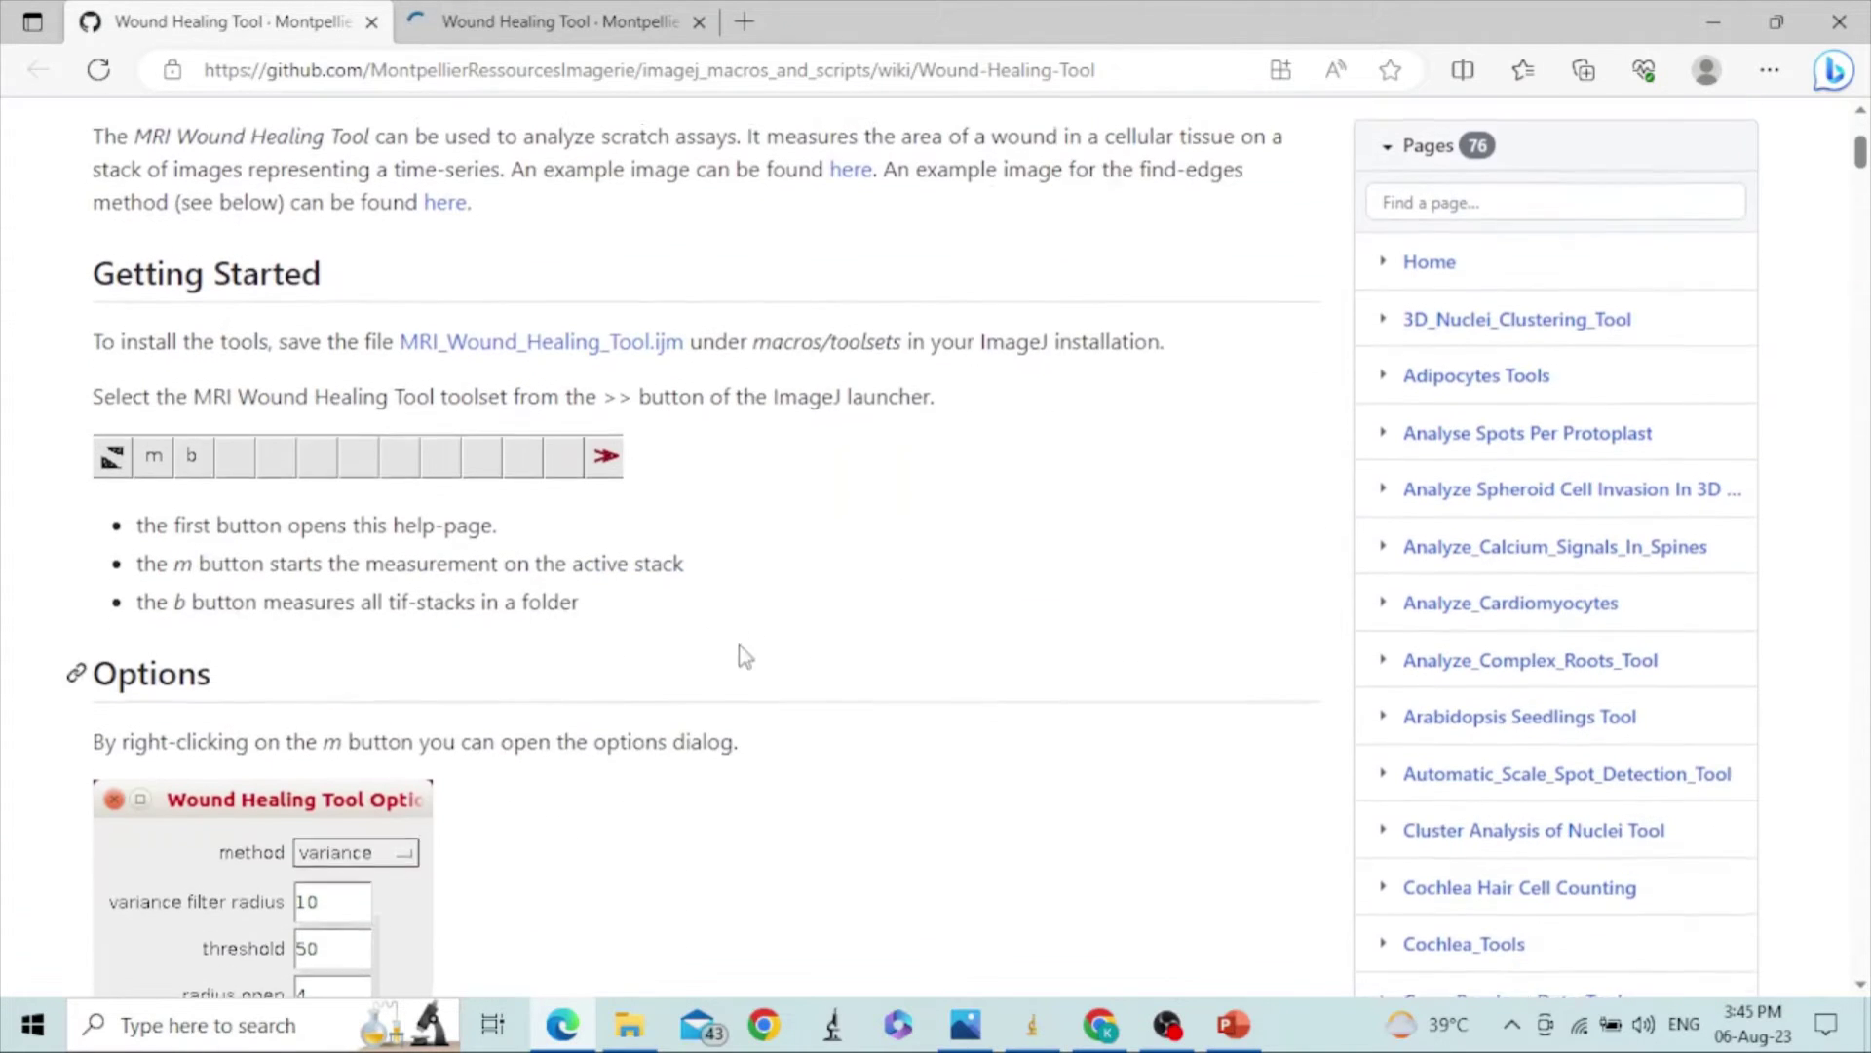
pyautogui.click(561, 21)
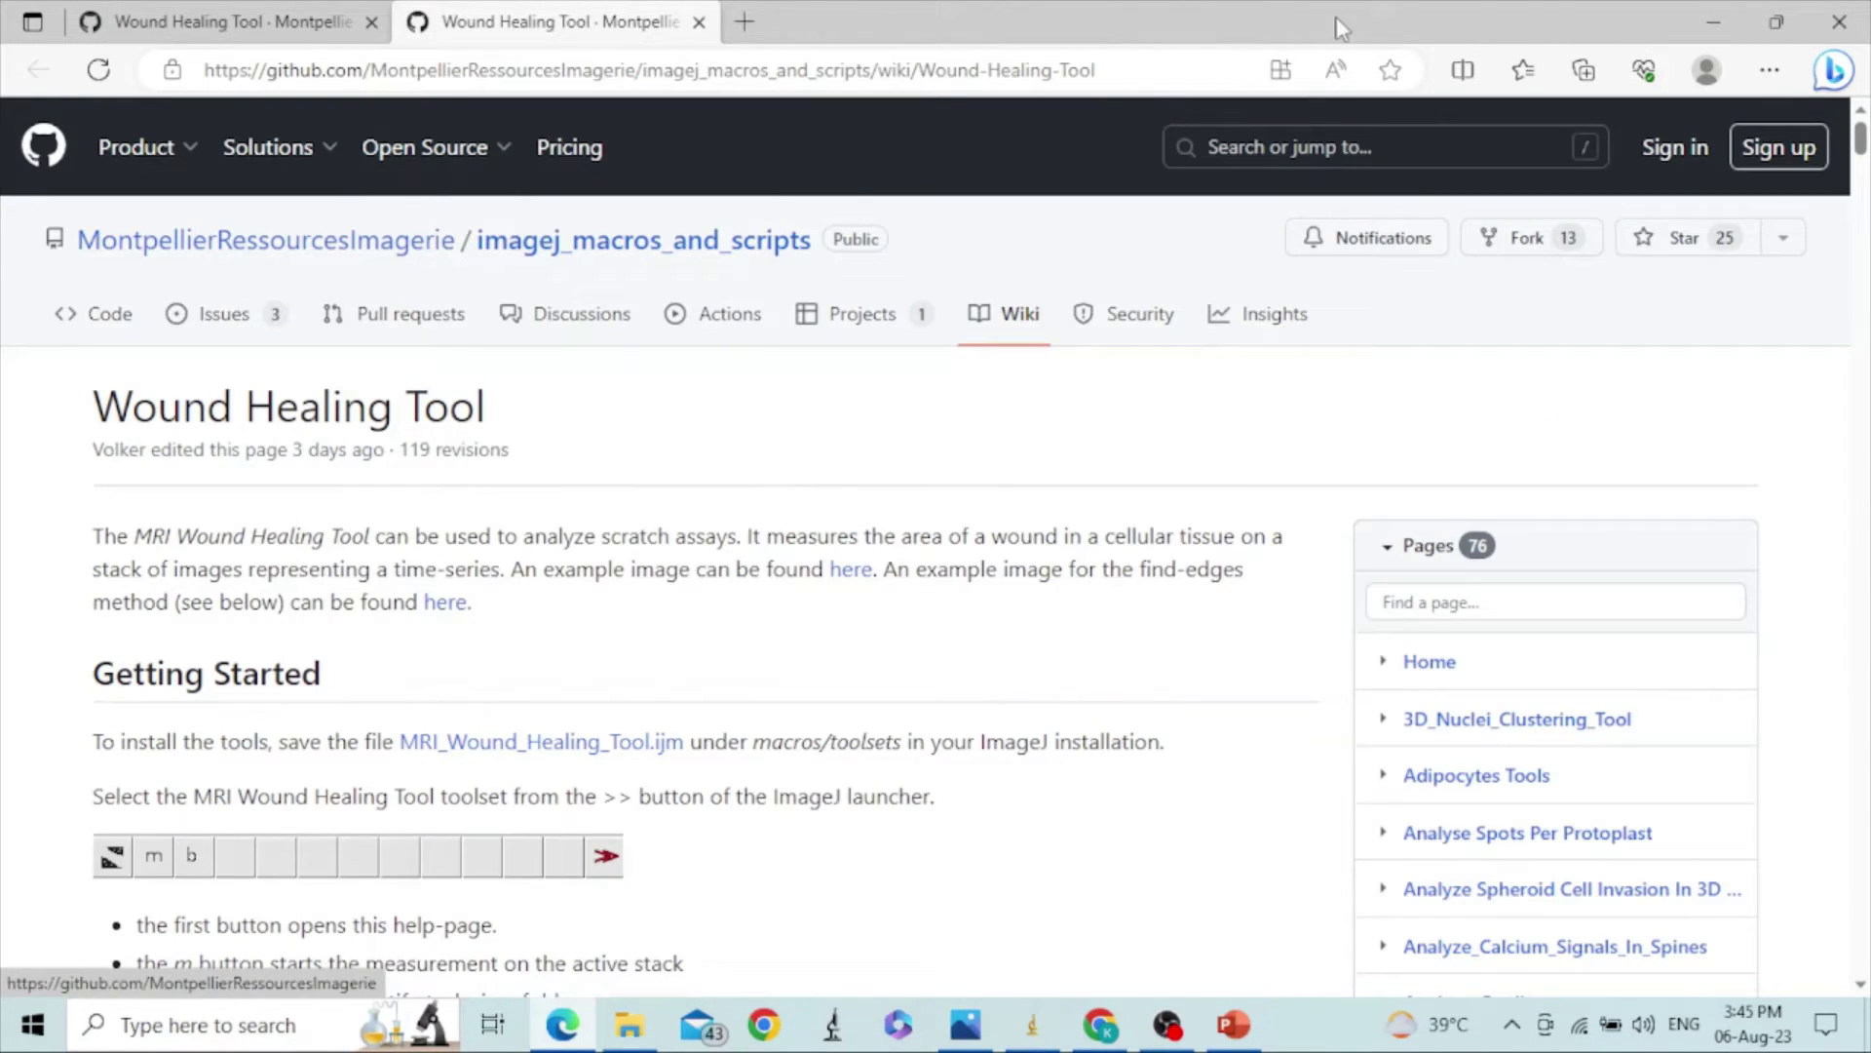
pyautogui.click(1713, 21)
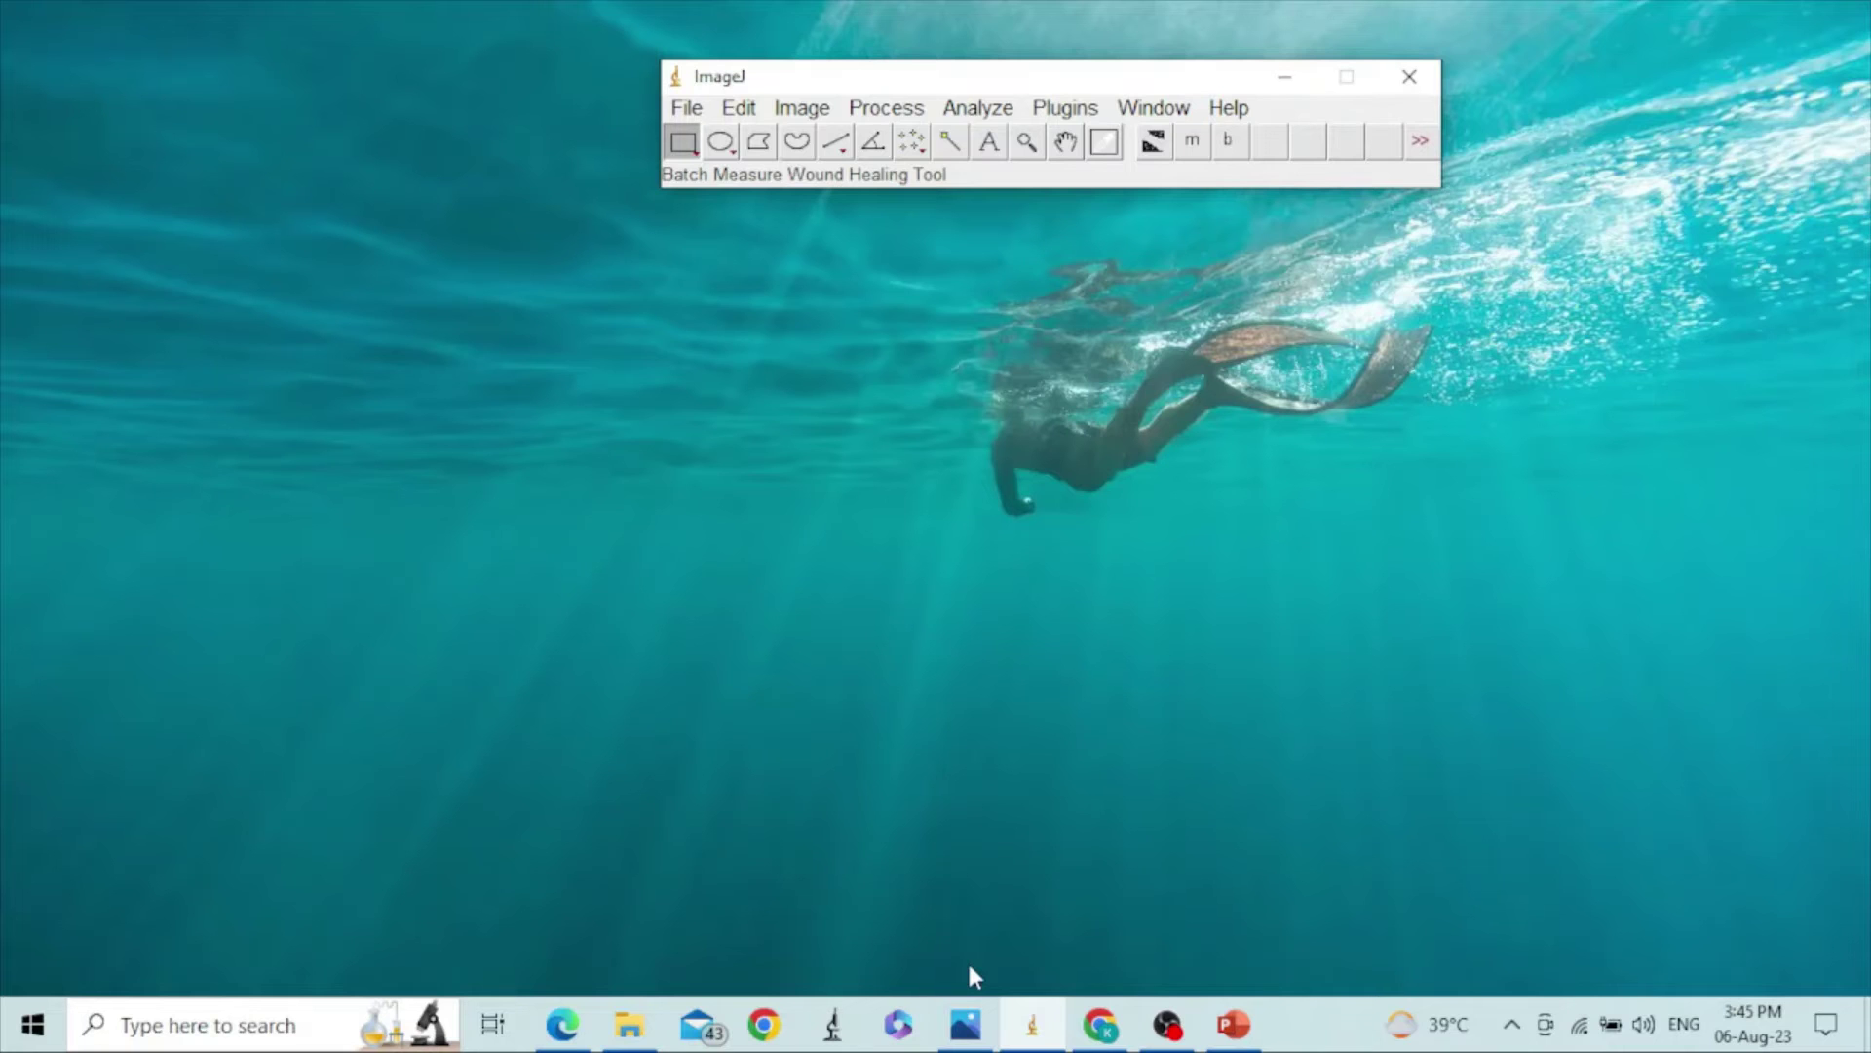
# Step: Open B.1.2.png in ImageJ from the Scratch Assay folder and centre its window
pyautogui.click(634, 1043)
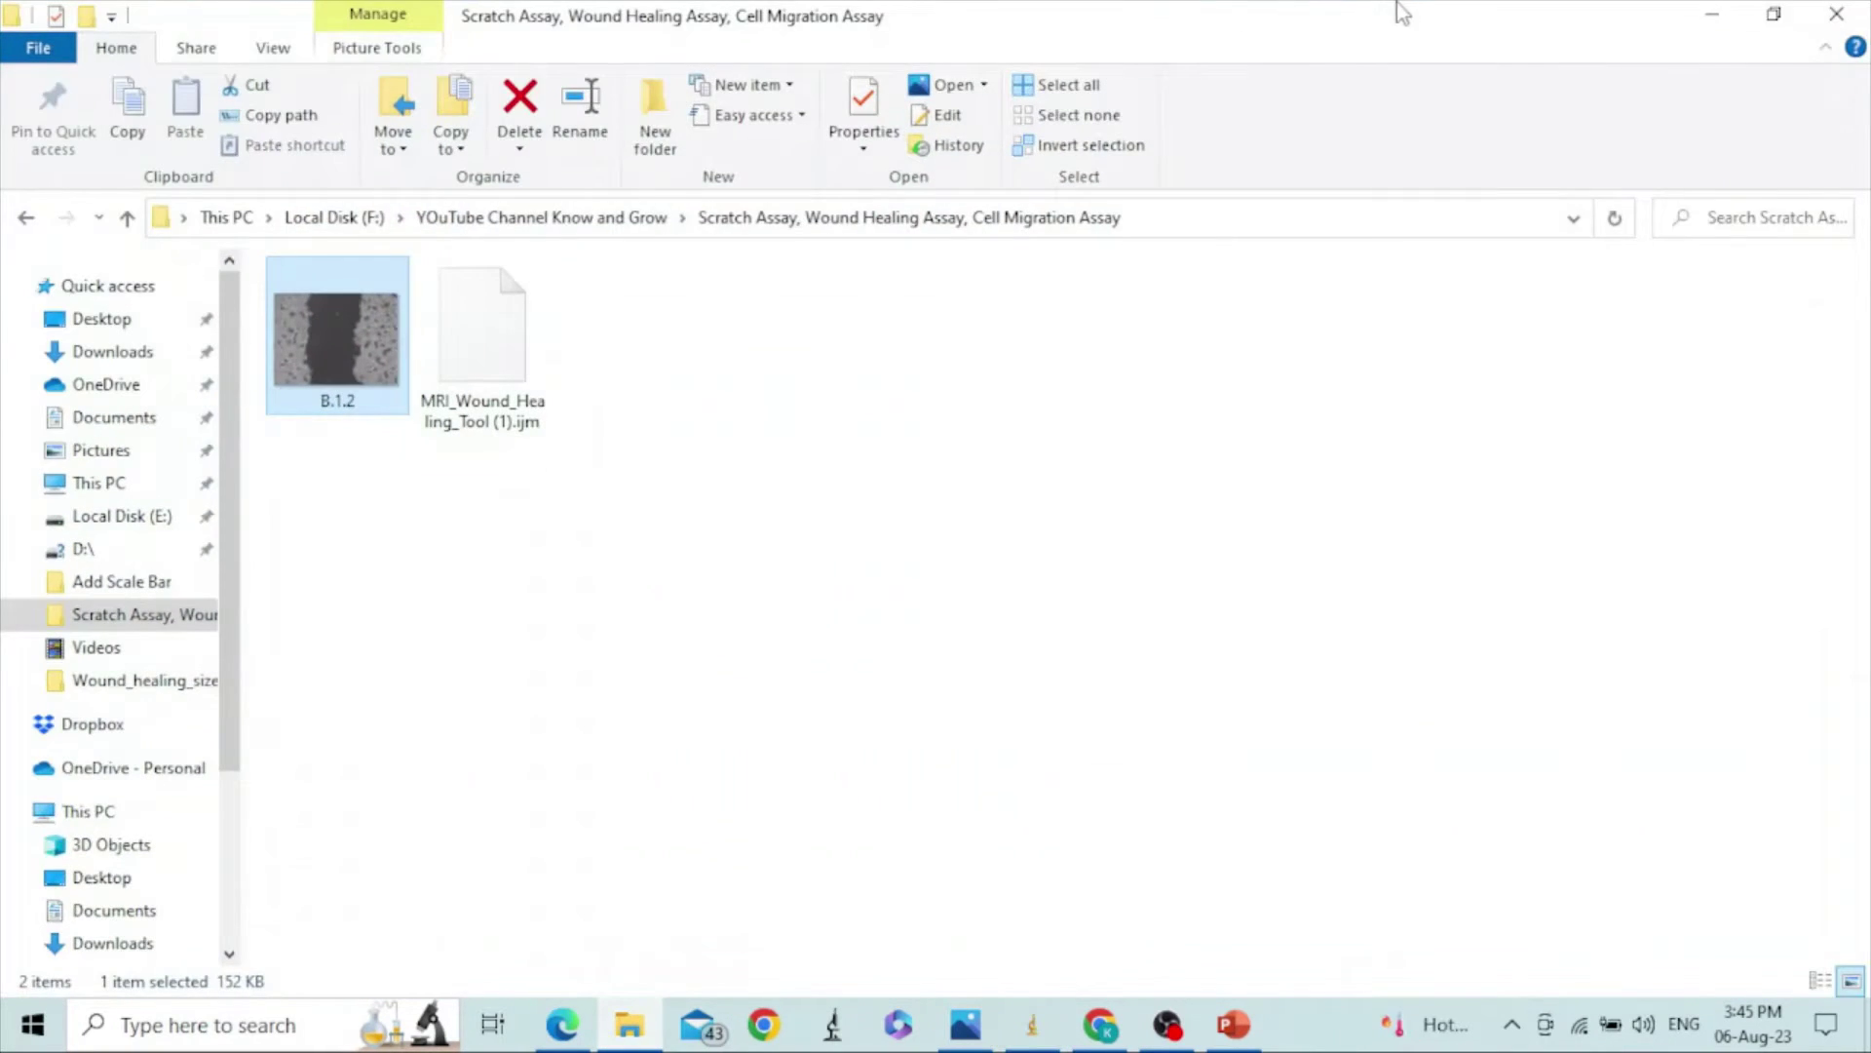
pyautogui.doubleClick(1402, 12)
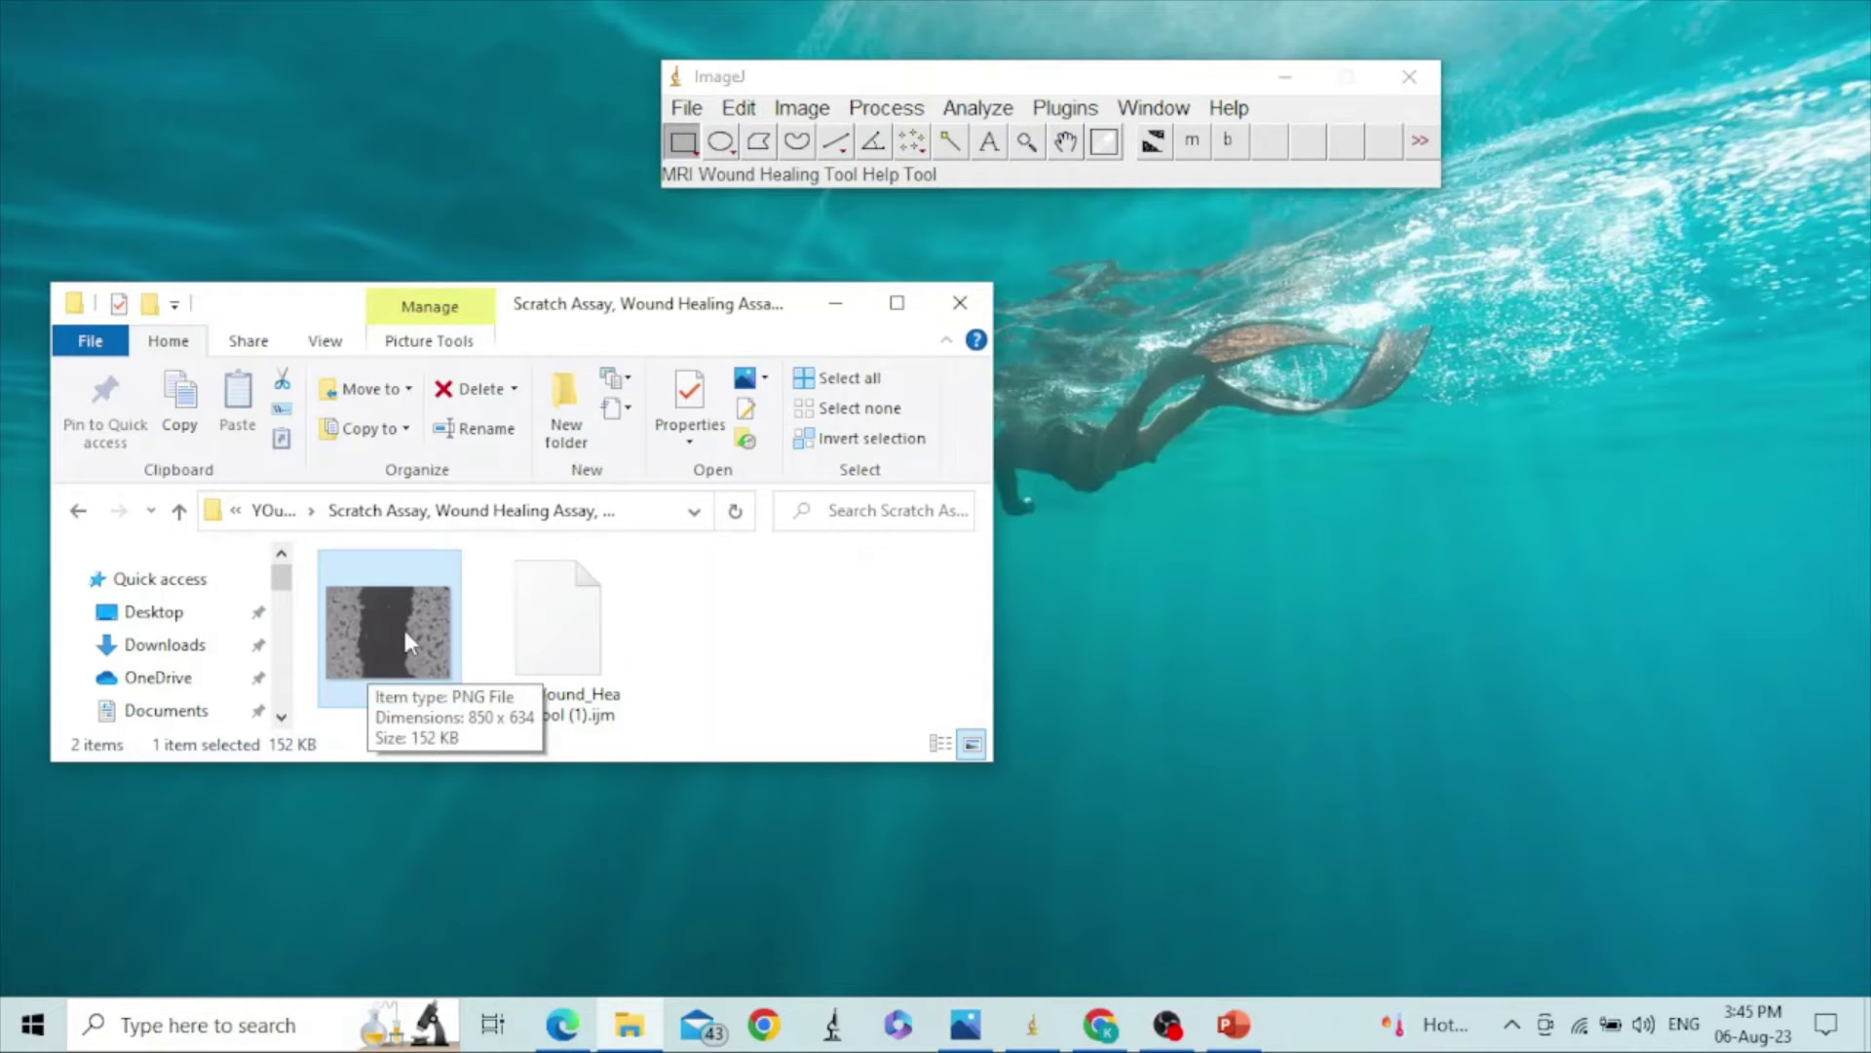
pyautogui.moveTo(371, 671); pyautogui.dragTo(1221, 185)
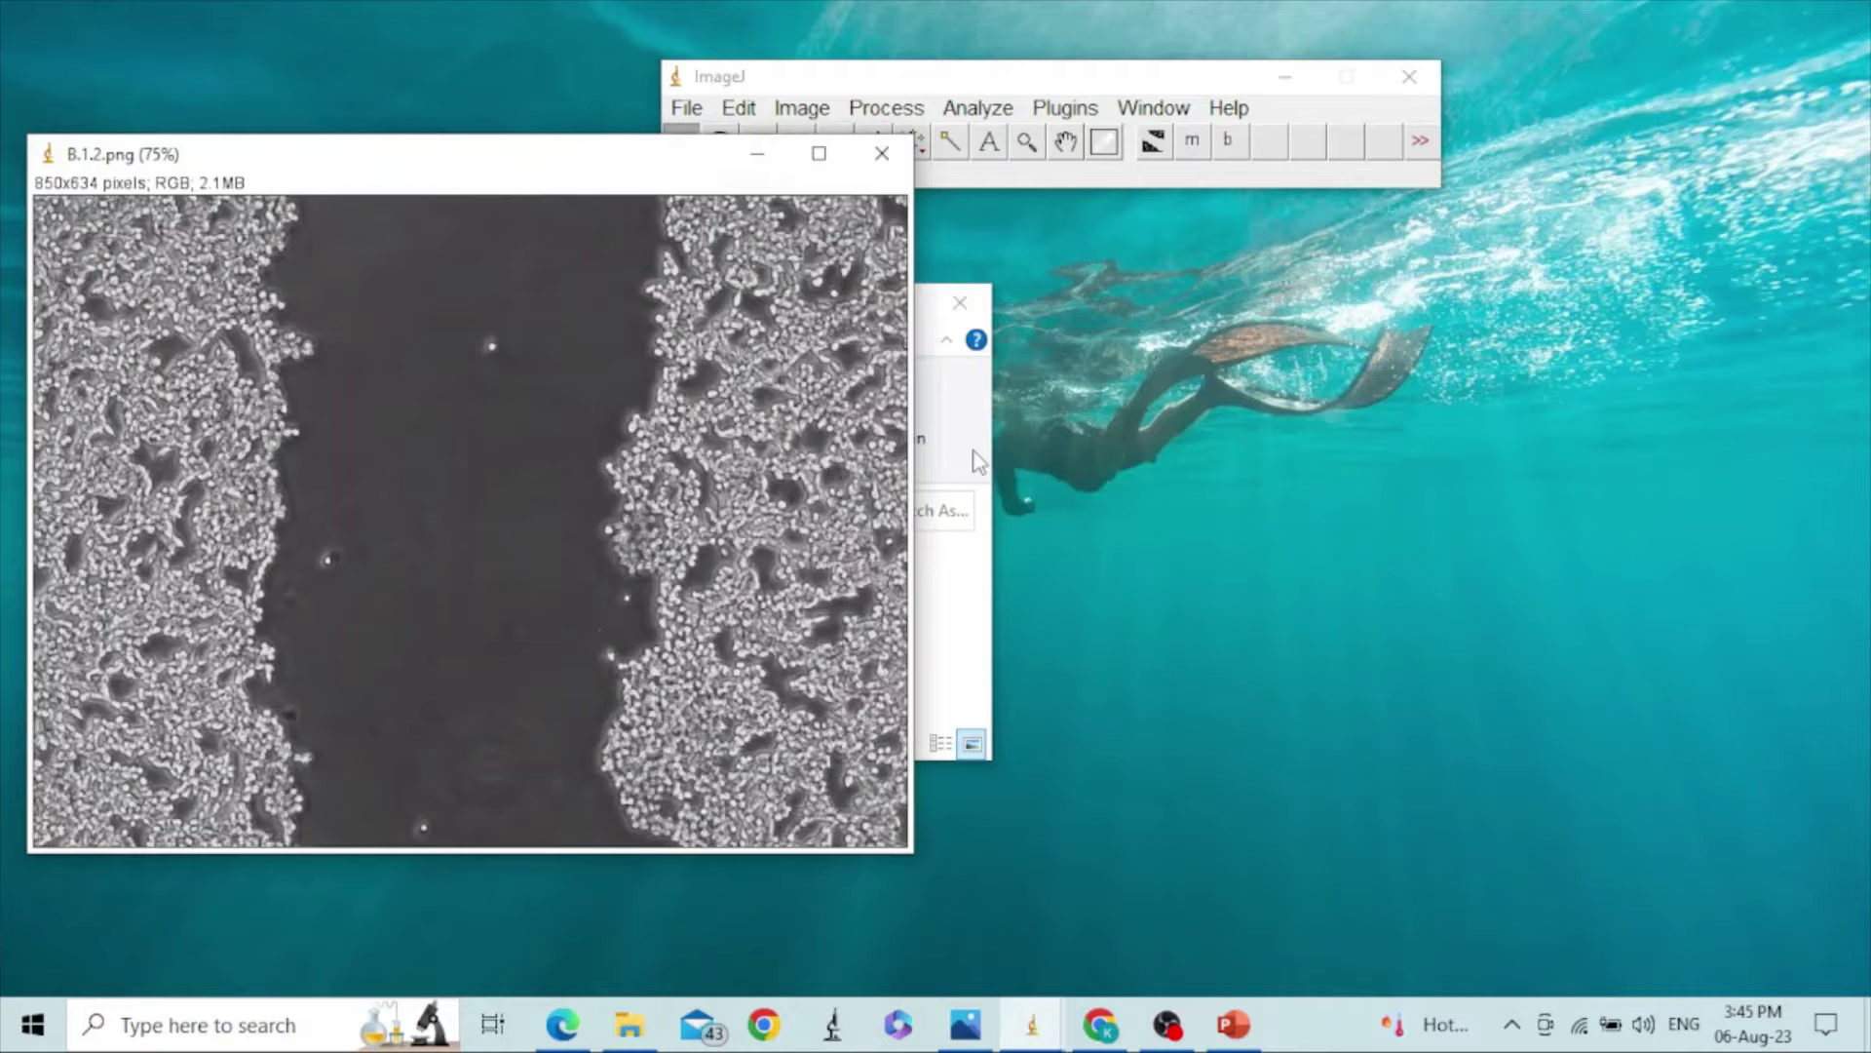
pyautogui.click(970, 470)
pyautogui.click(839, 283)
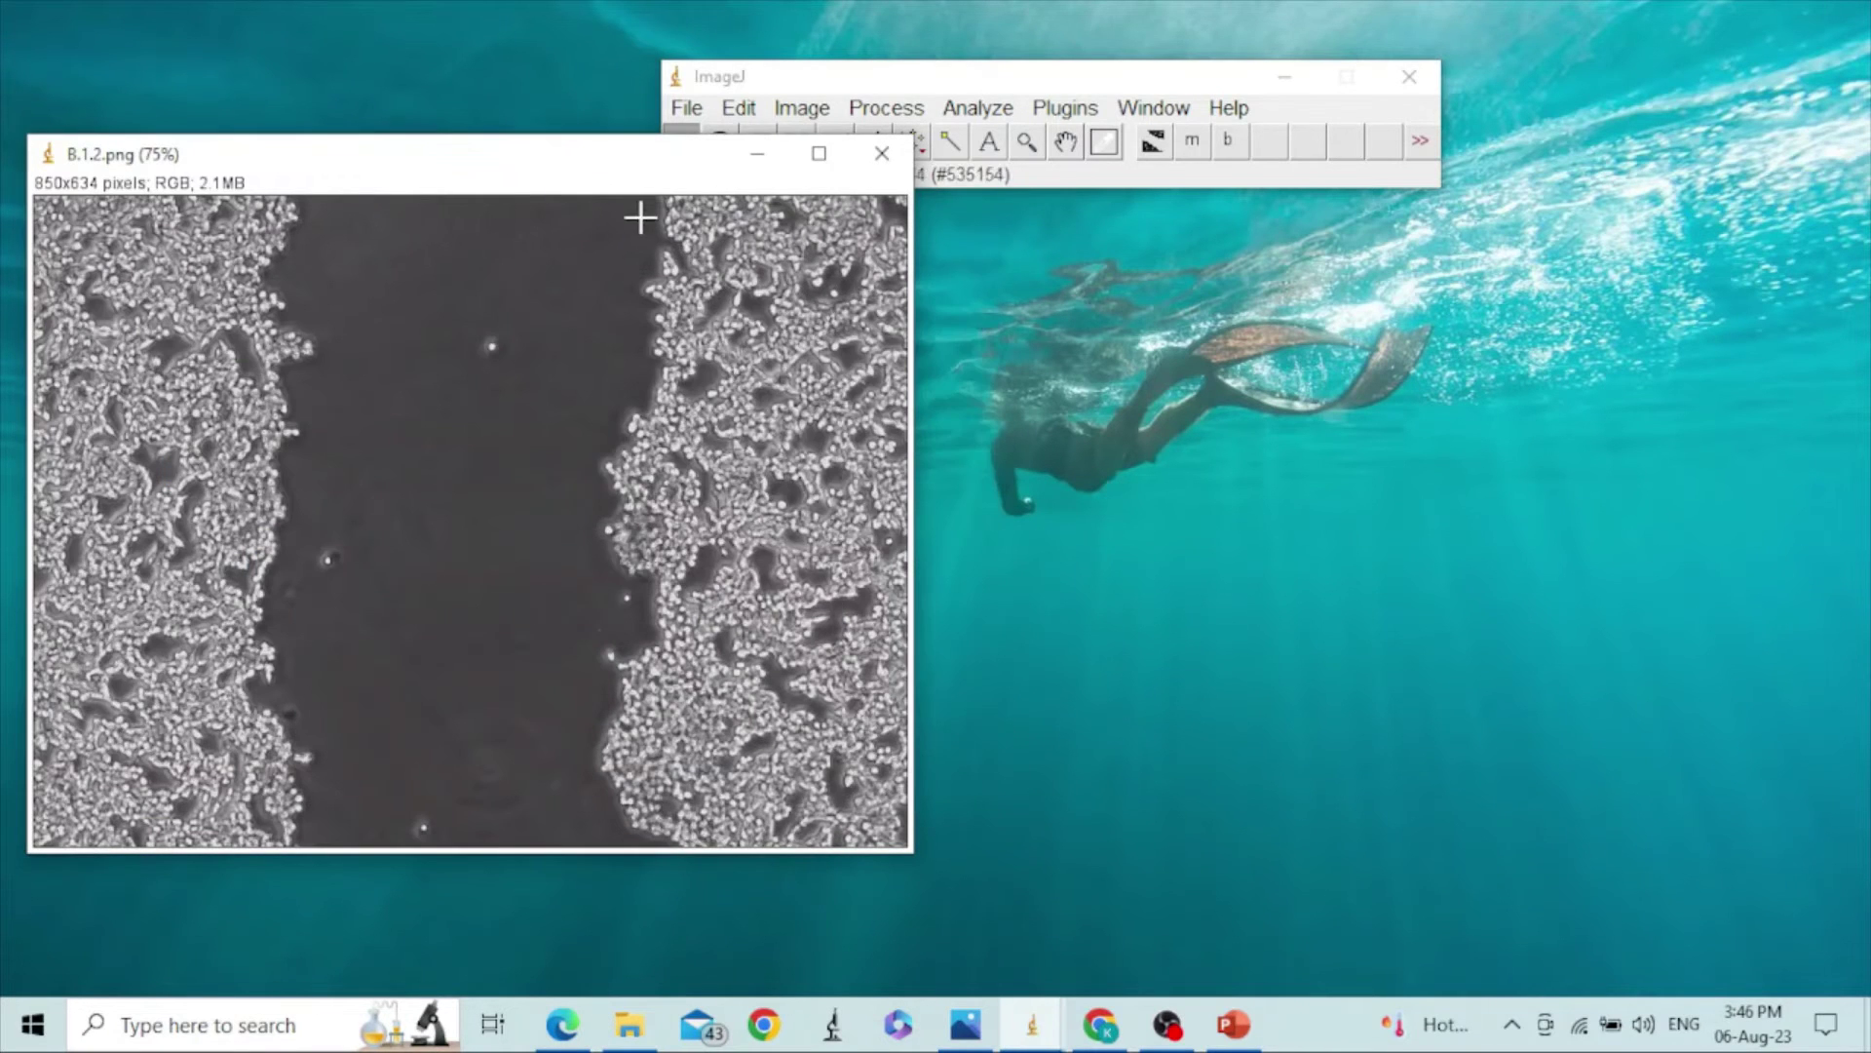
pyautogui.moveTo(624, 174); pyautogui.dragTo(1196, 229)
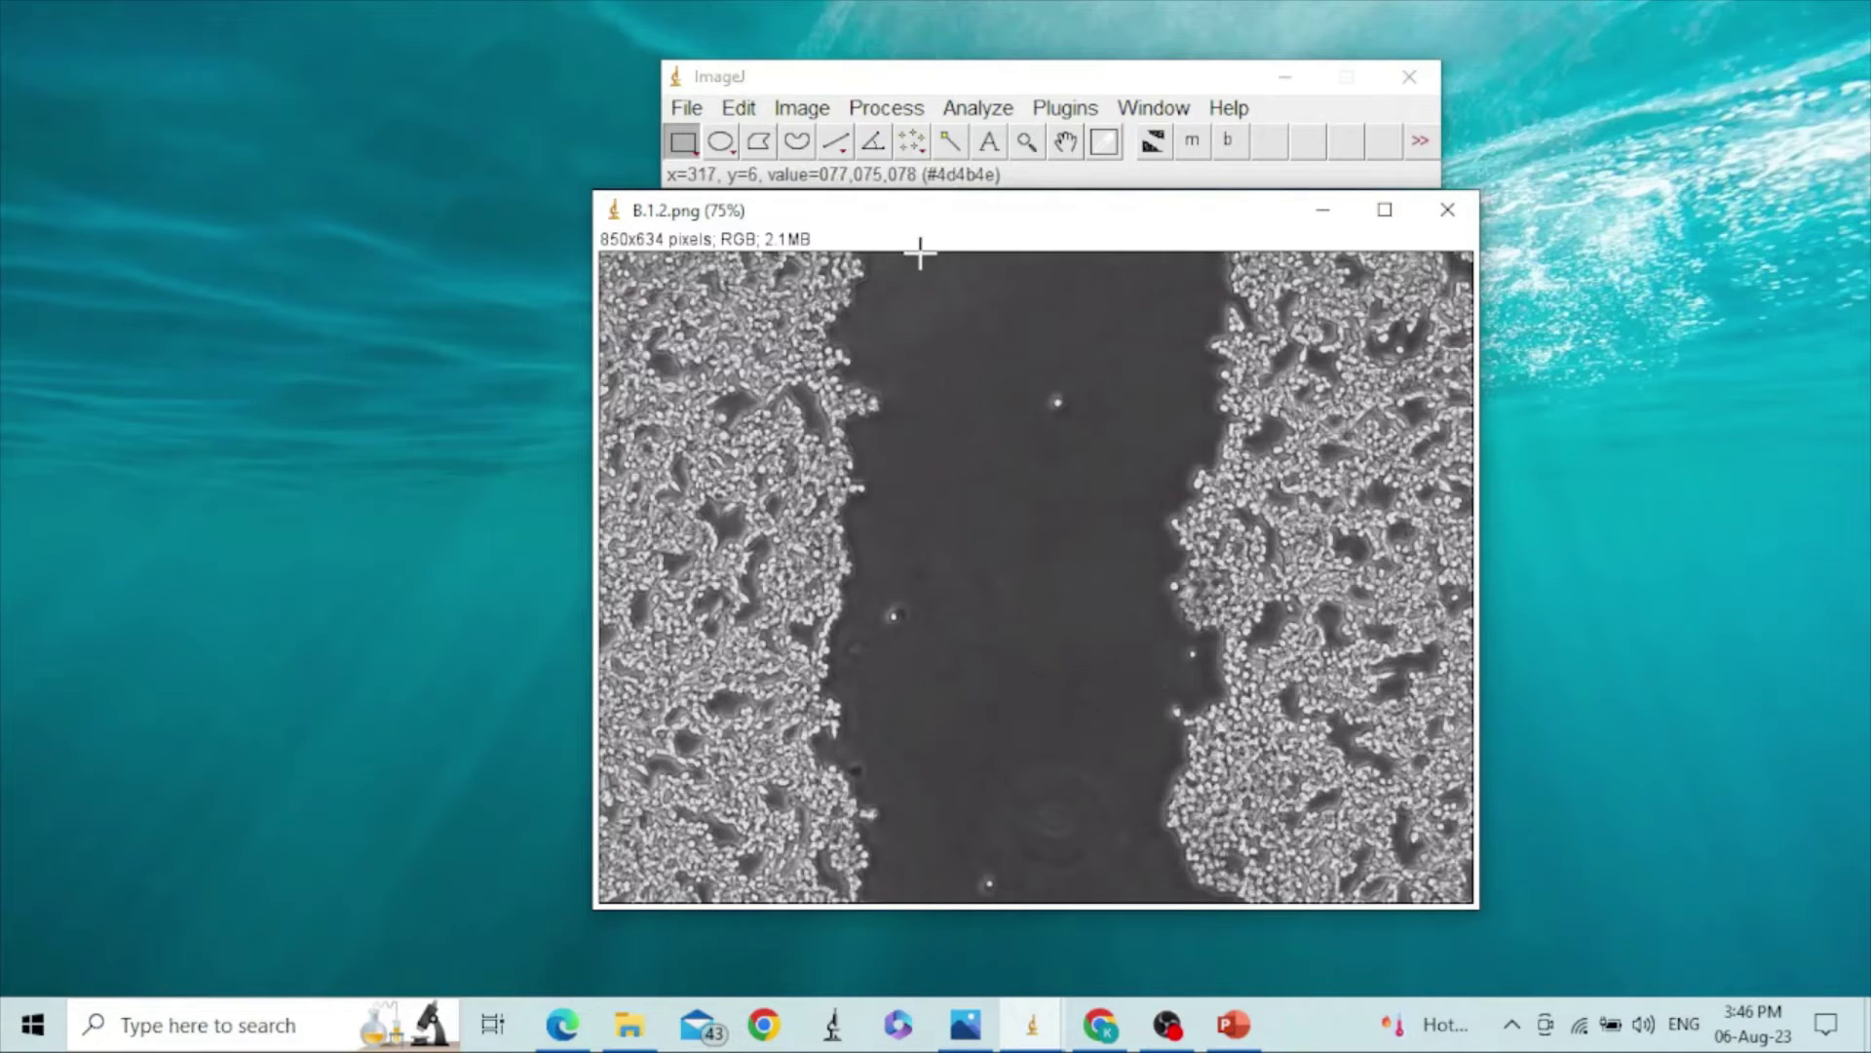
# Step: Convert the B.1.2.png image to 8-bit via Image > Type
pyautogui.click(809, 109)
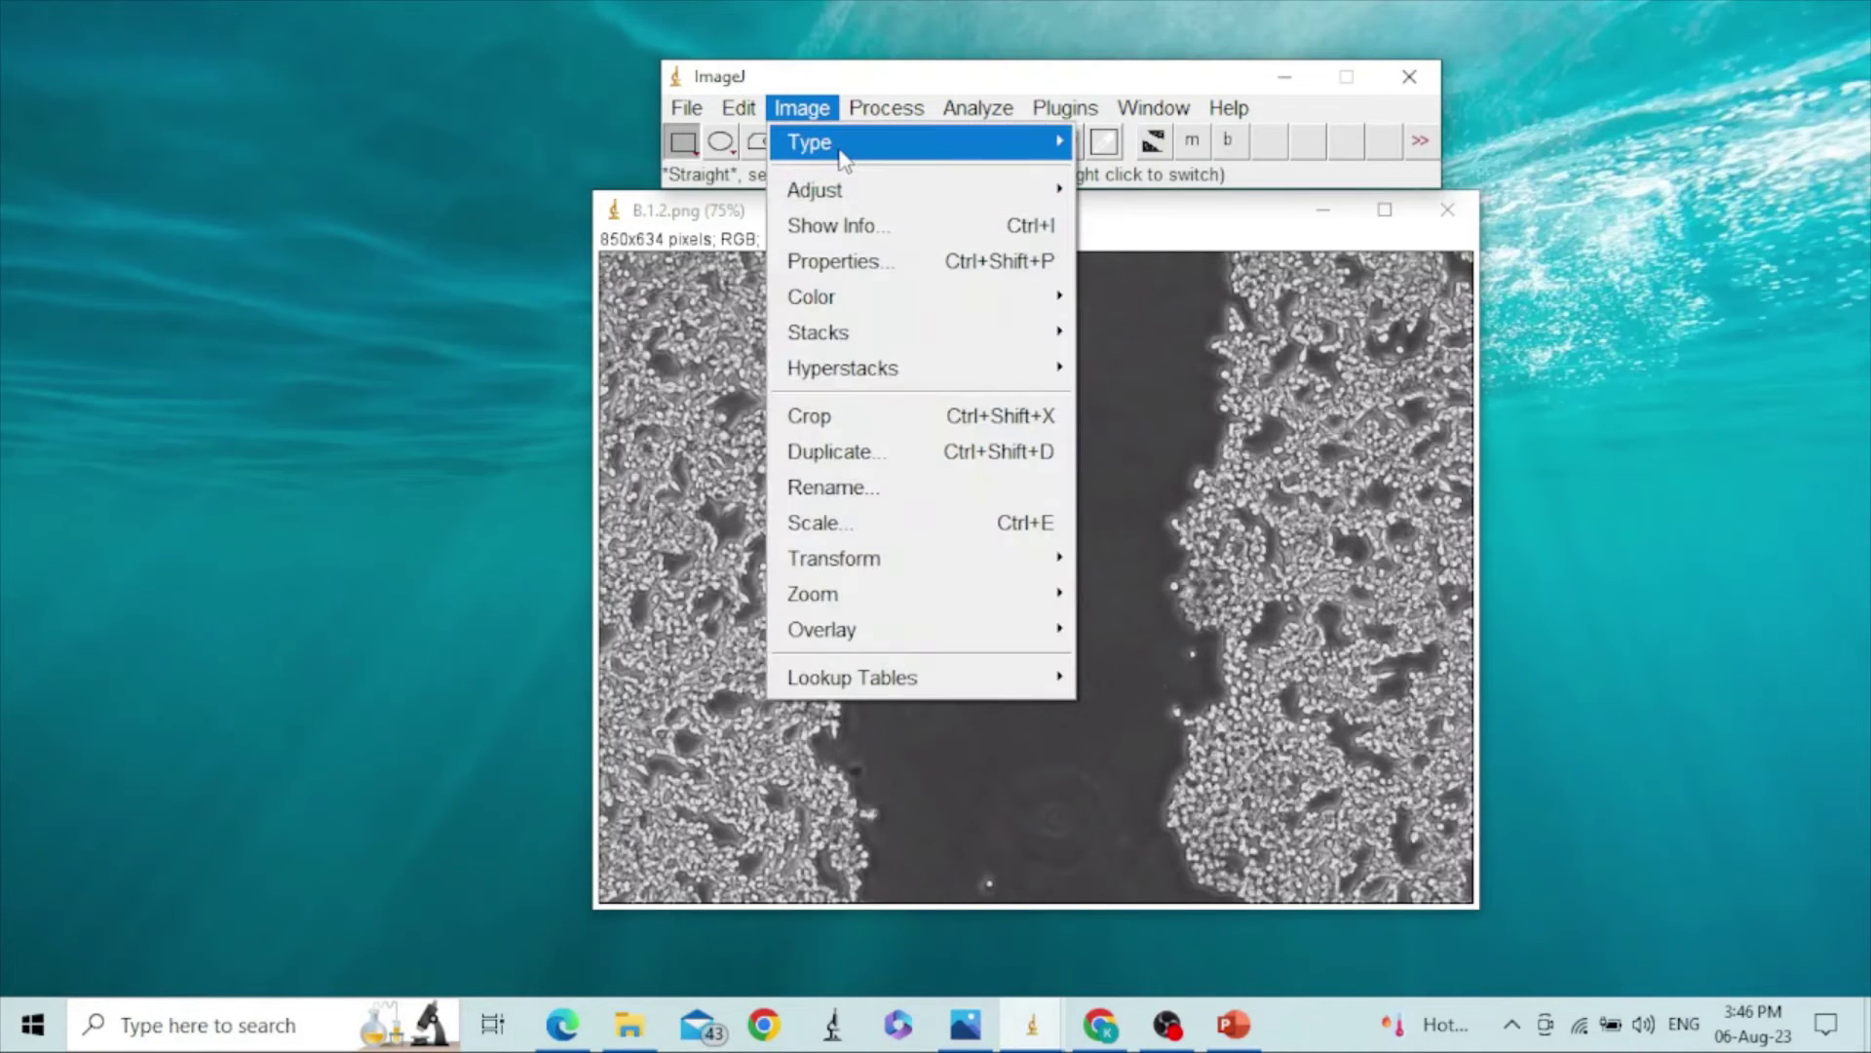
pyautogui.moveTo(1116, 115)
pyautogui.moveTo(809, 112)
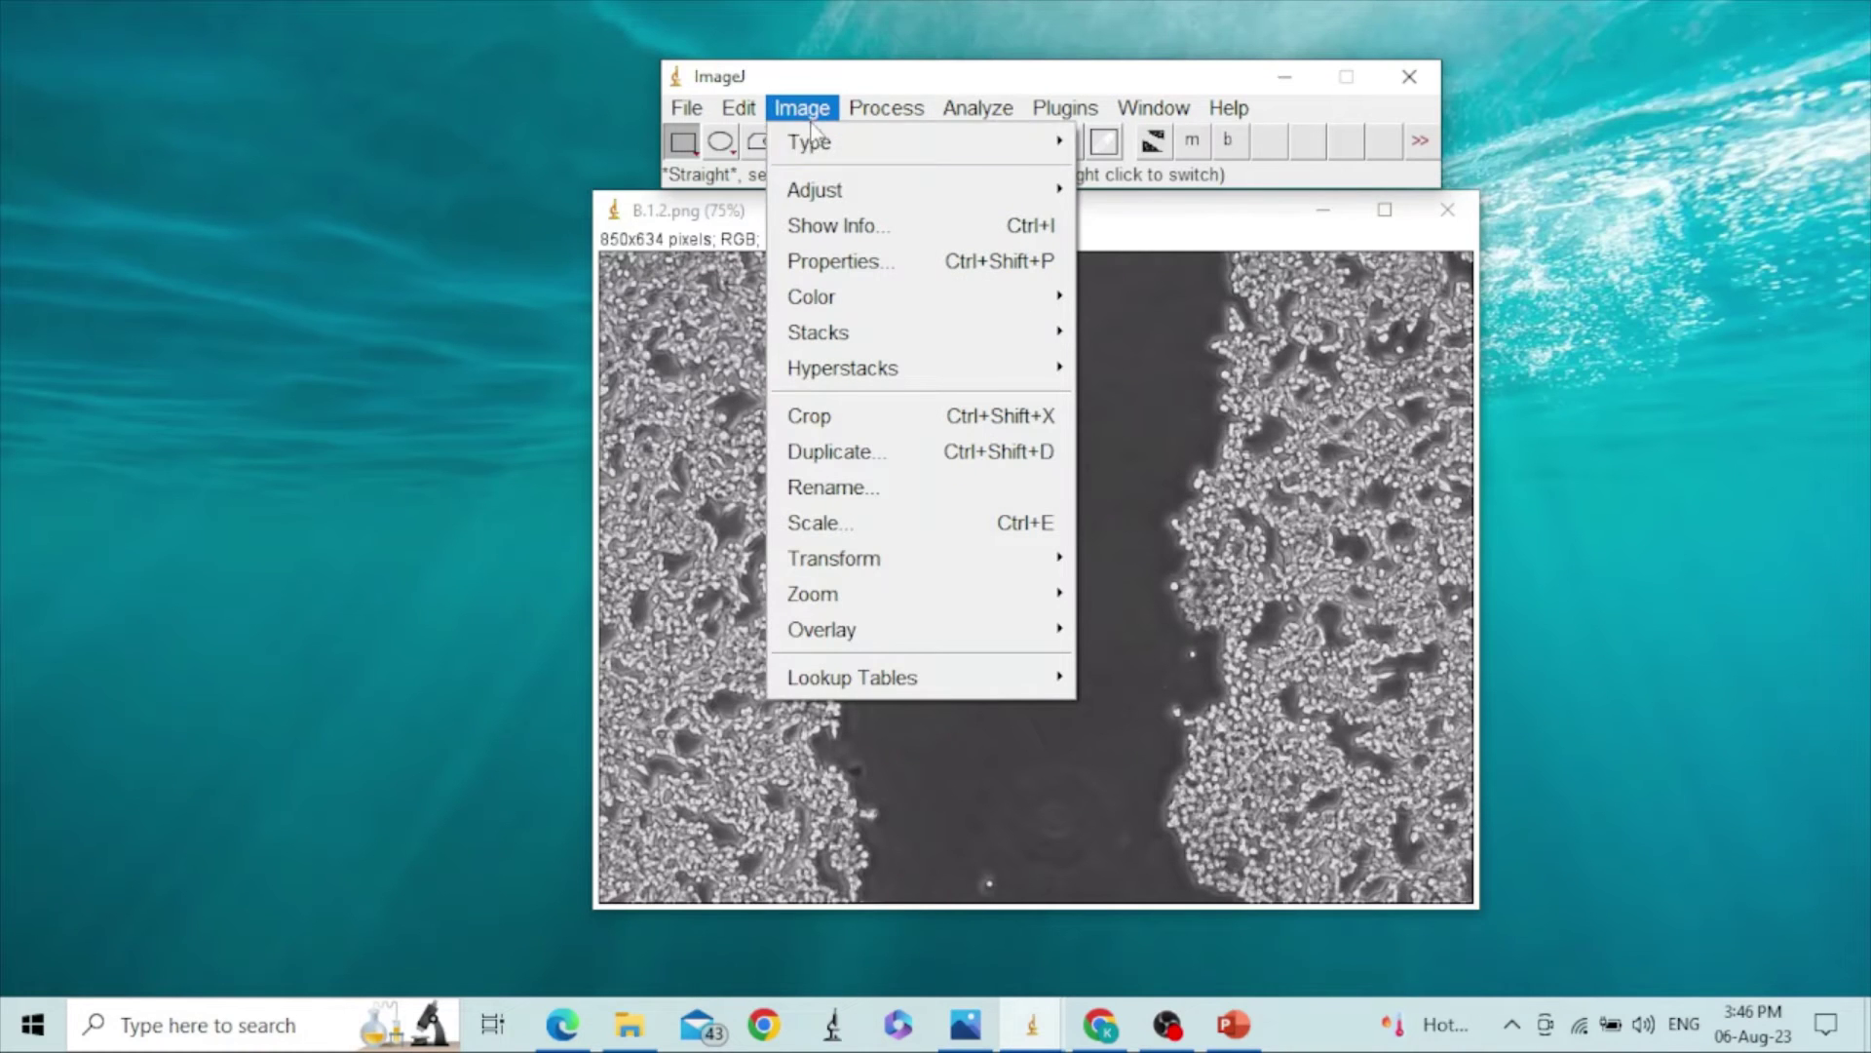
pyautogui.moveTo(865, 145)
pyautogui.click(1102, 145)
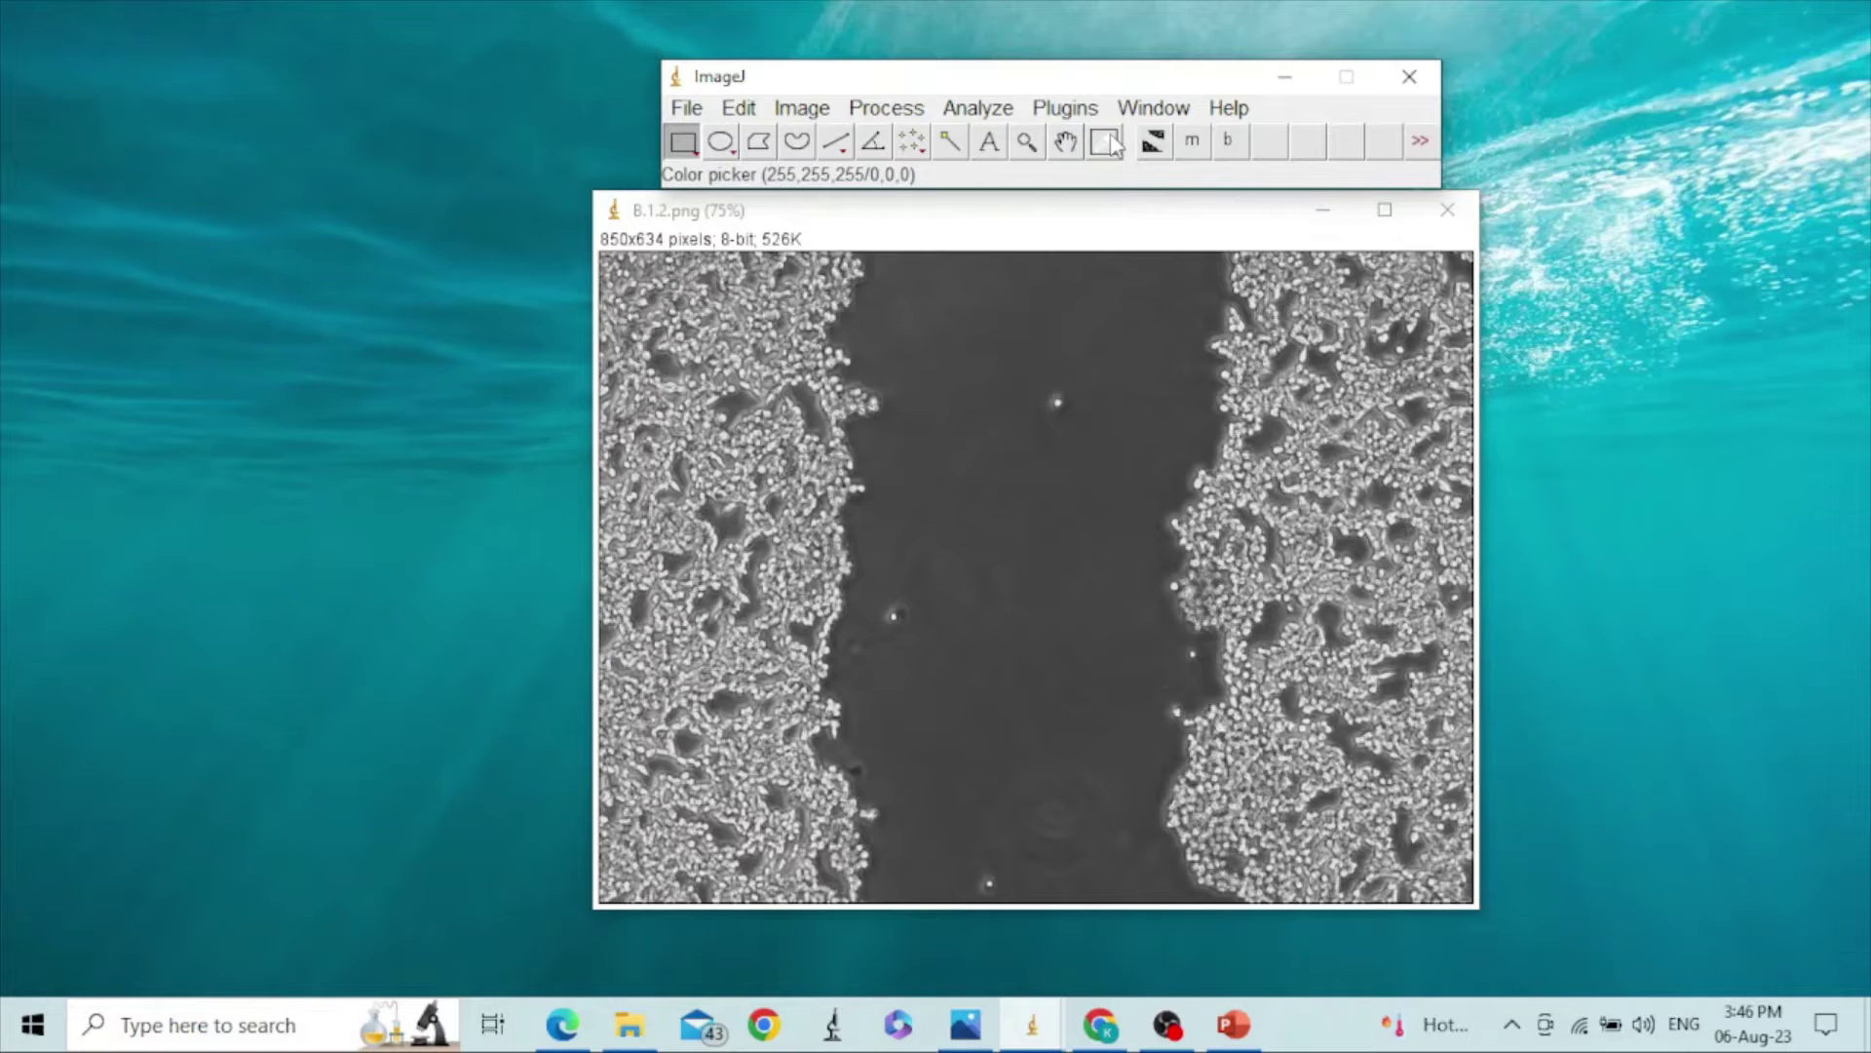
# Step: Set Wound Healing Tool options to threshold 35 and min. size 1, keeping variance radius 20
pyautogui.doubleClick(1194, 144)
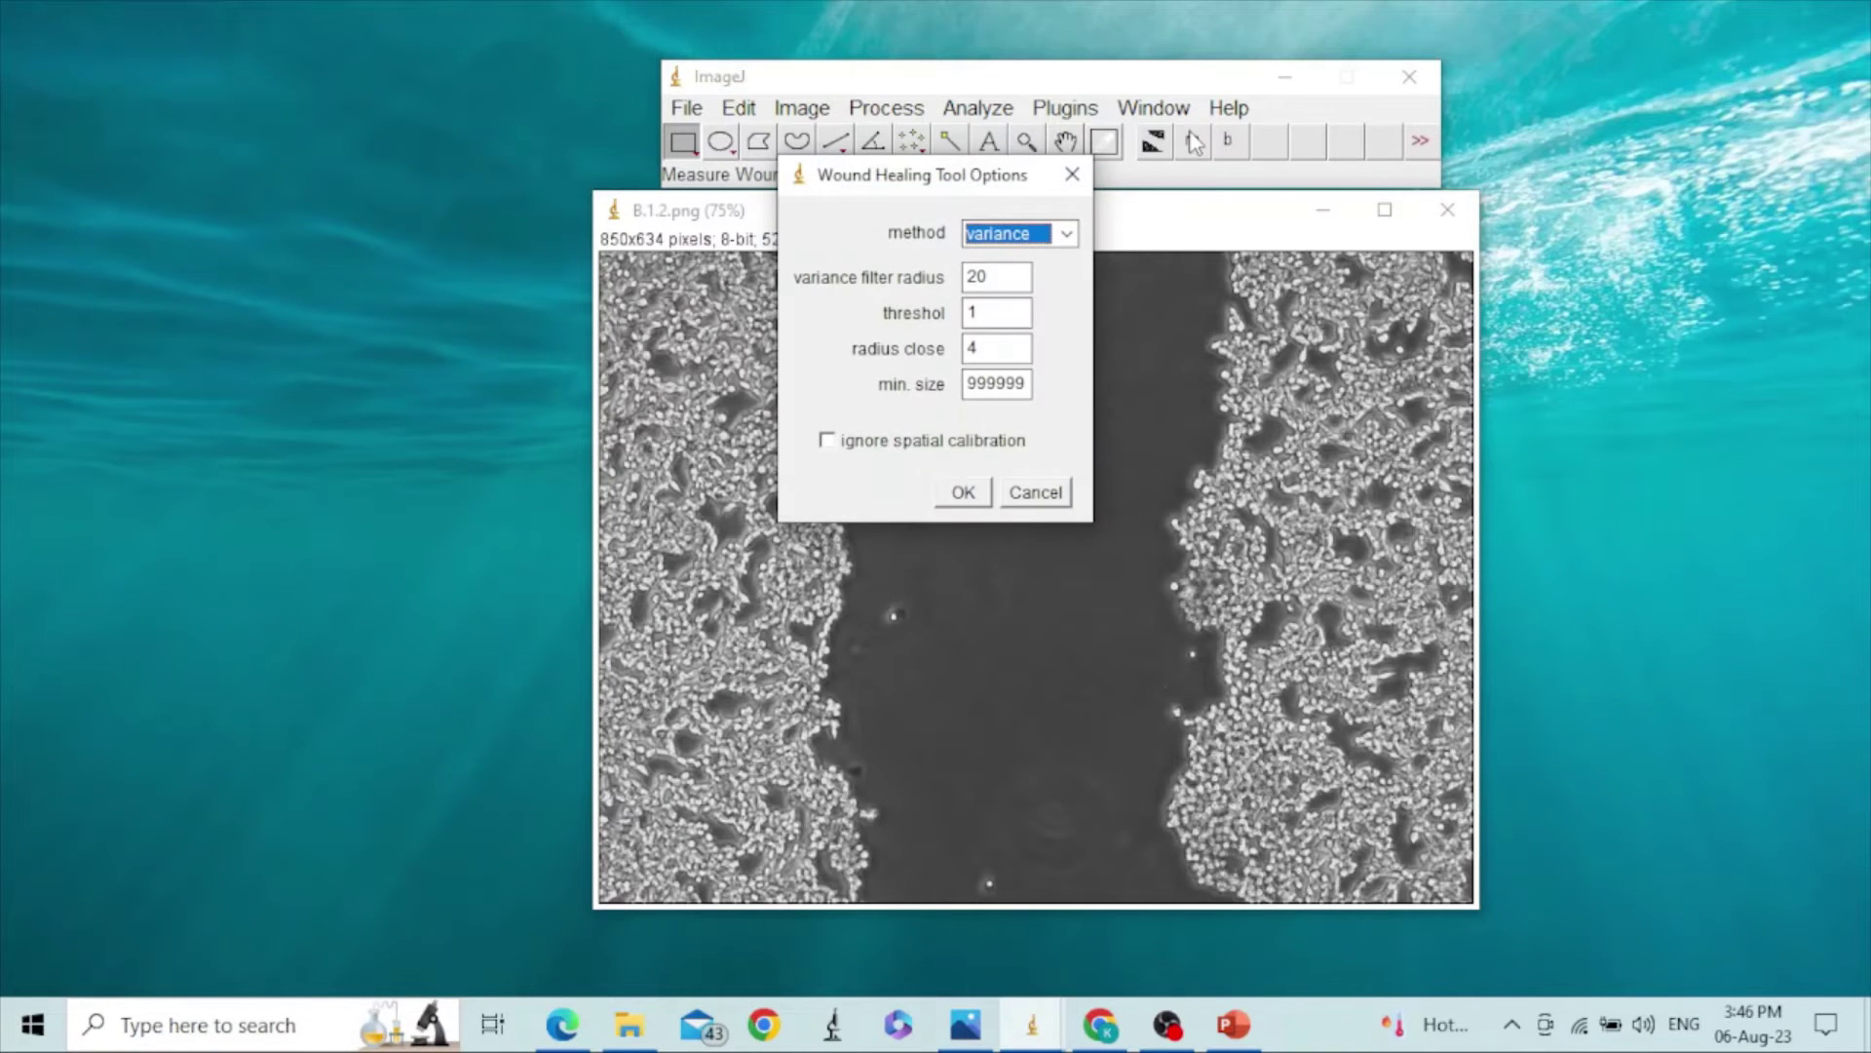
pyautogui.moveTo(972, 183); pyautogui.dragTo(1580, 237)
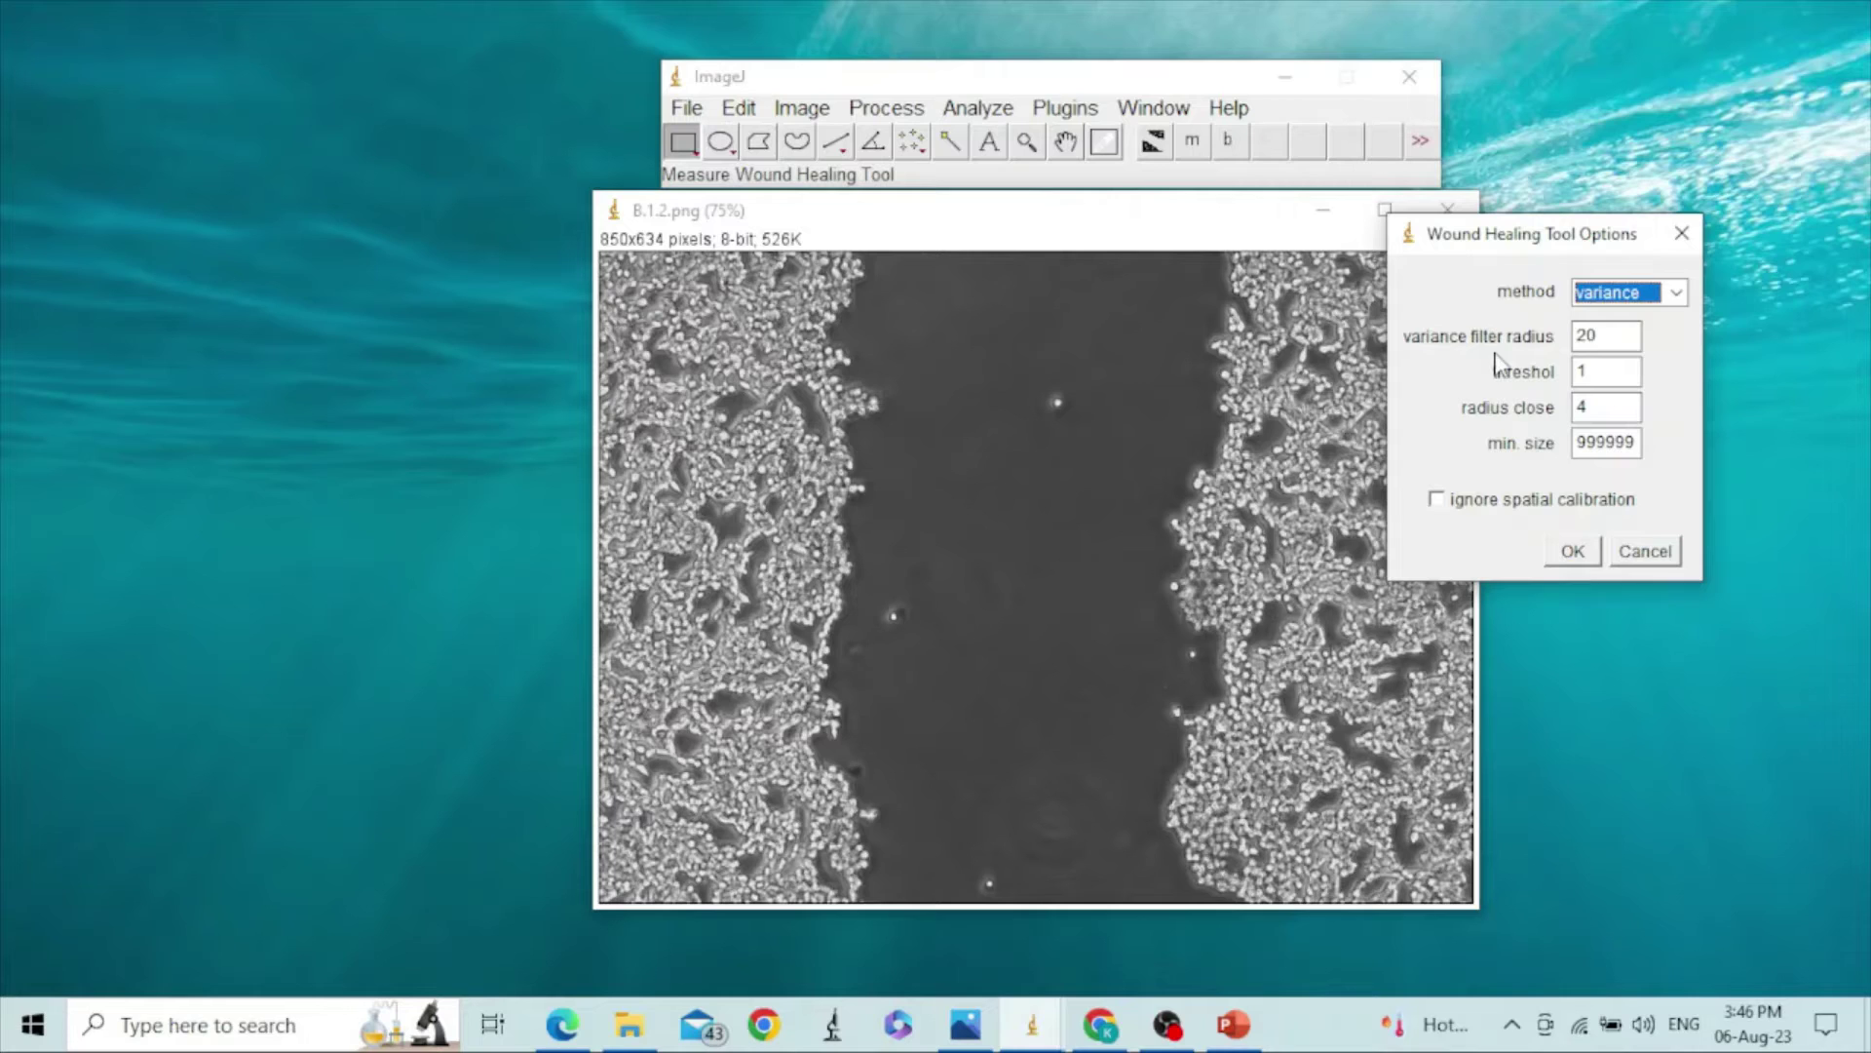
pyautogui.click(1601, 339)
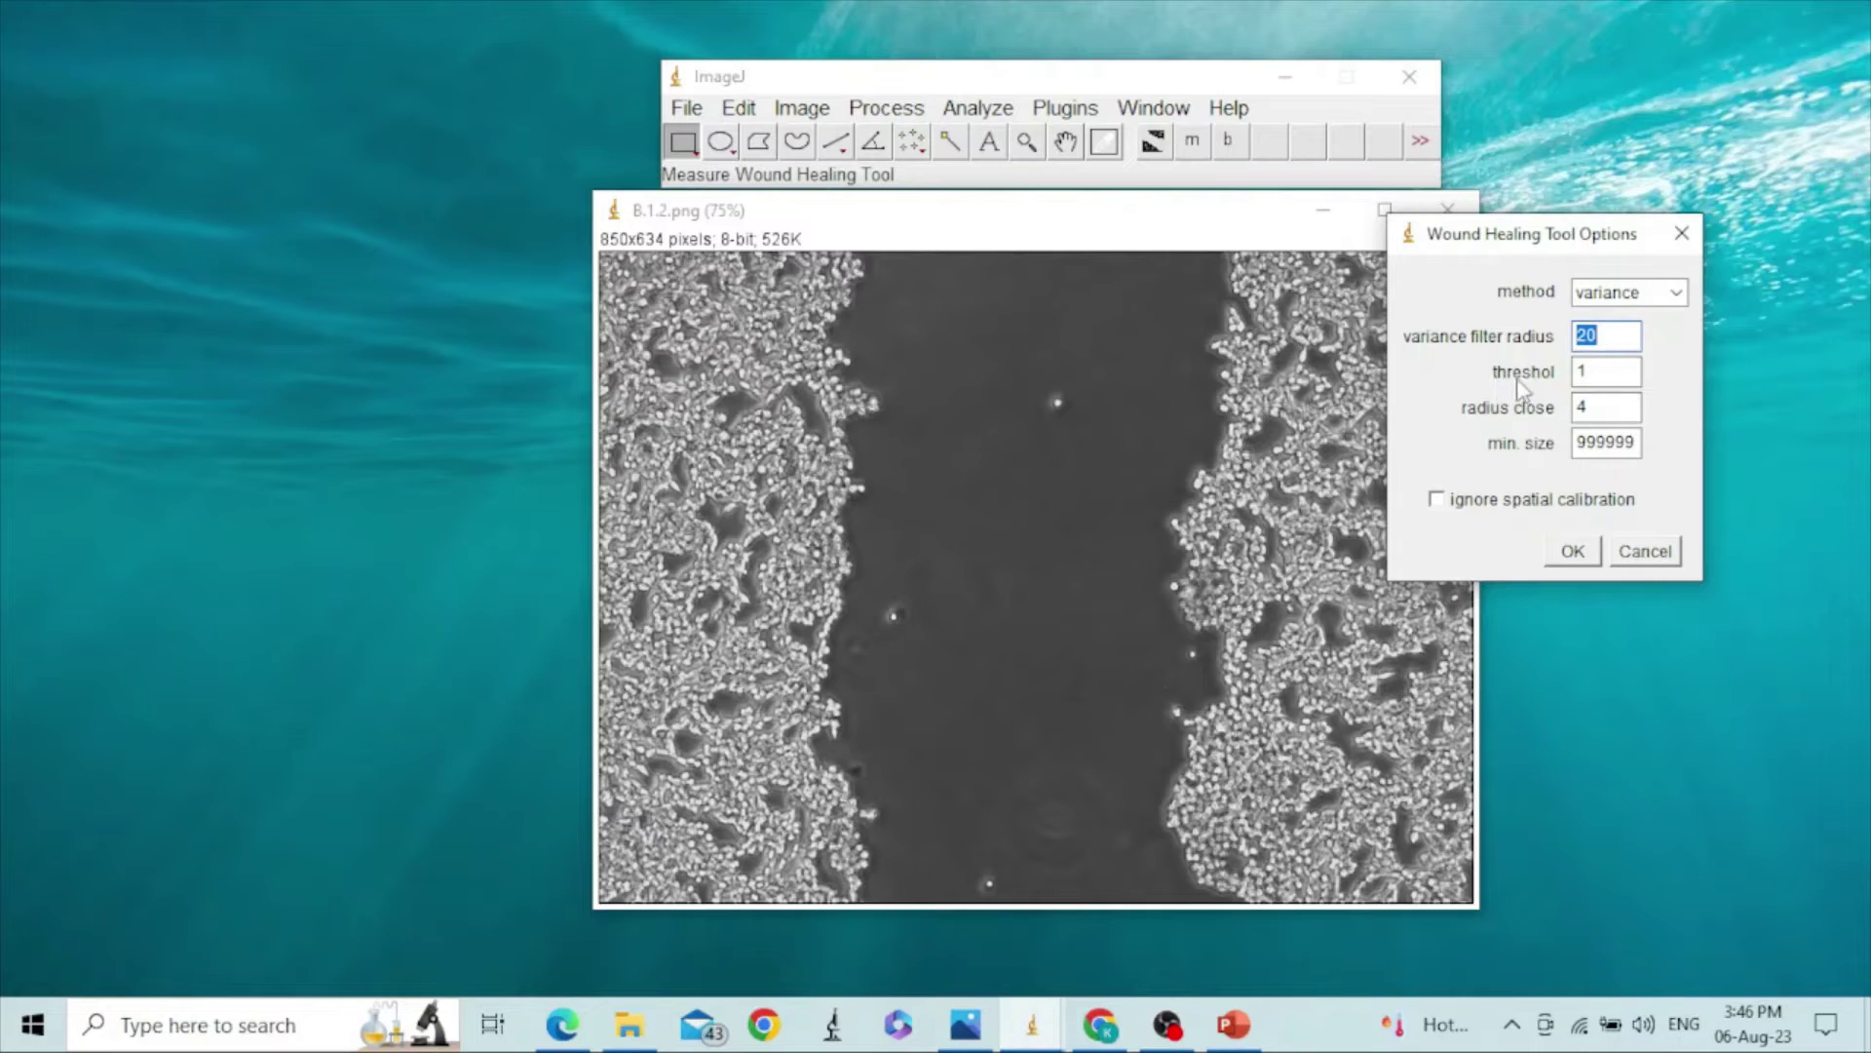
pyautogui.click(1600, 370)
pyautogui.write('35')
pyautogui.click(1603, 409)
pyautogui.doubleClick(1620, 448)
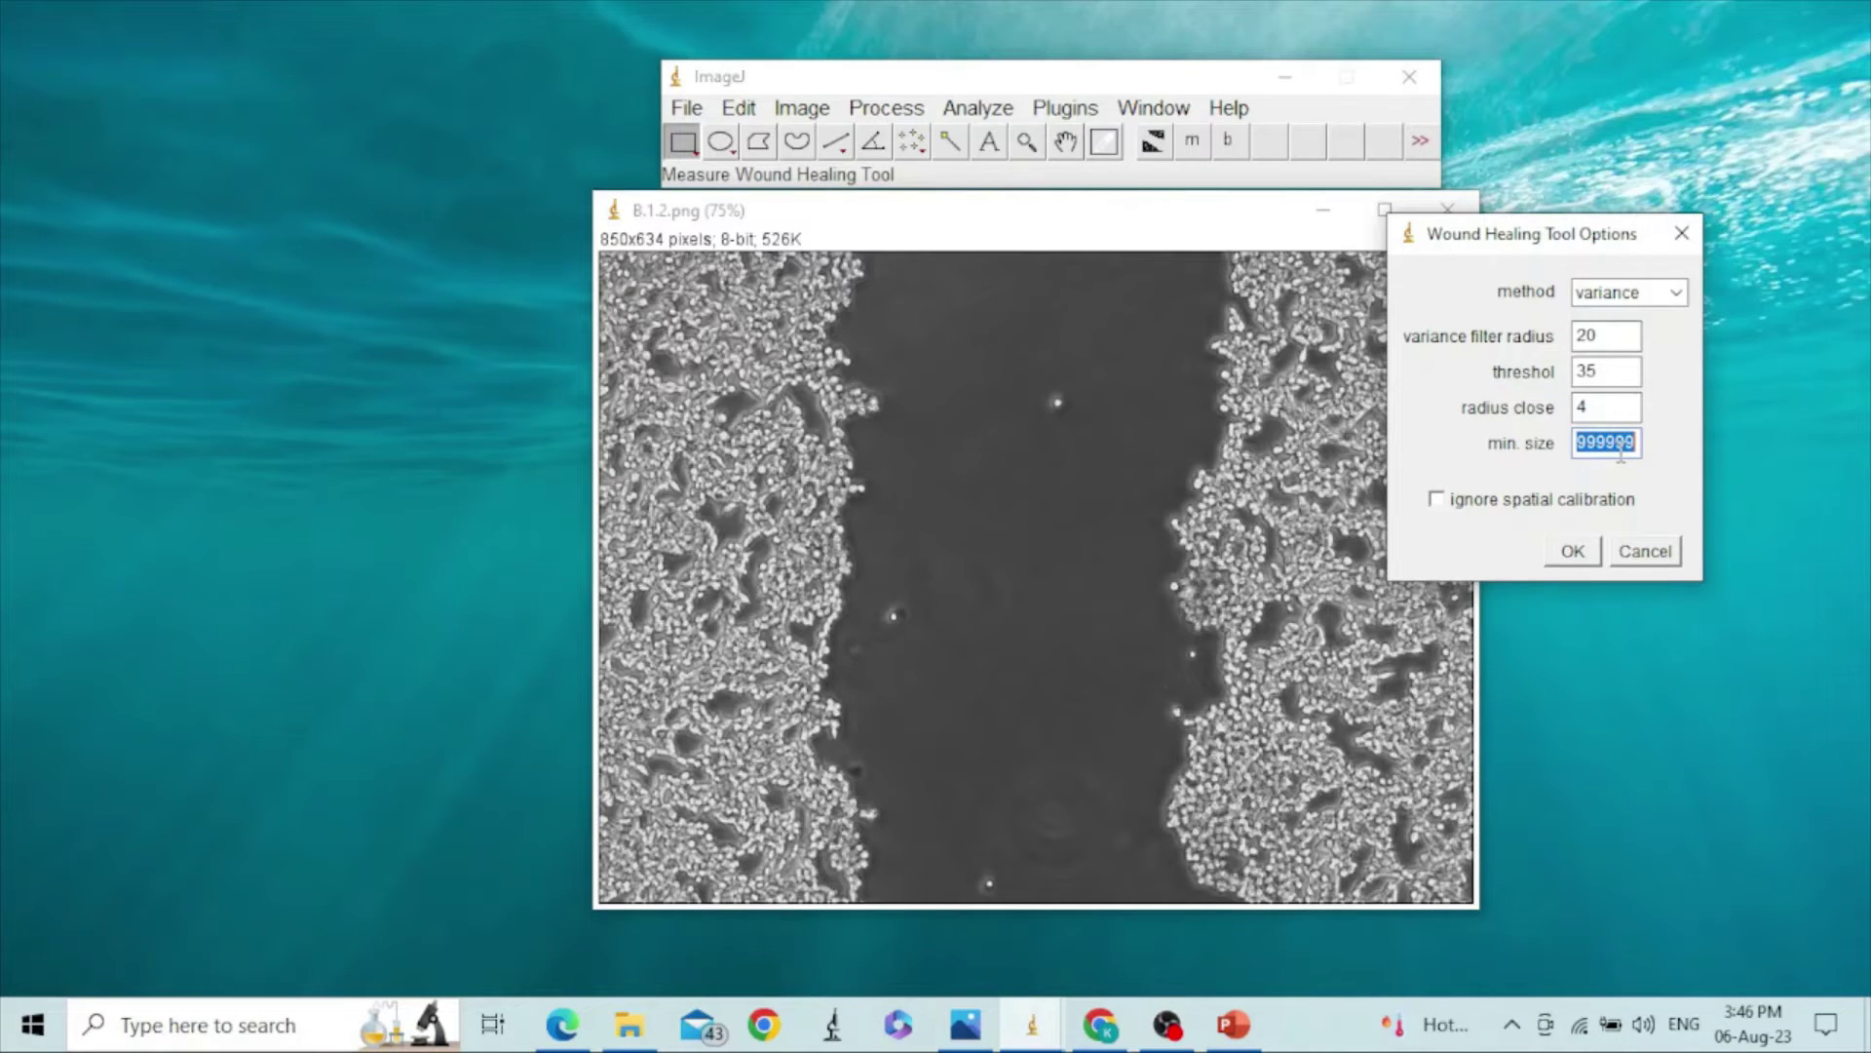
pyautogui.write('1')
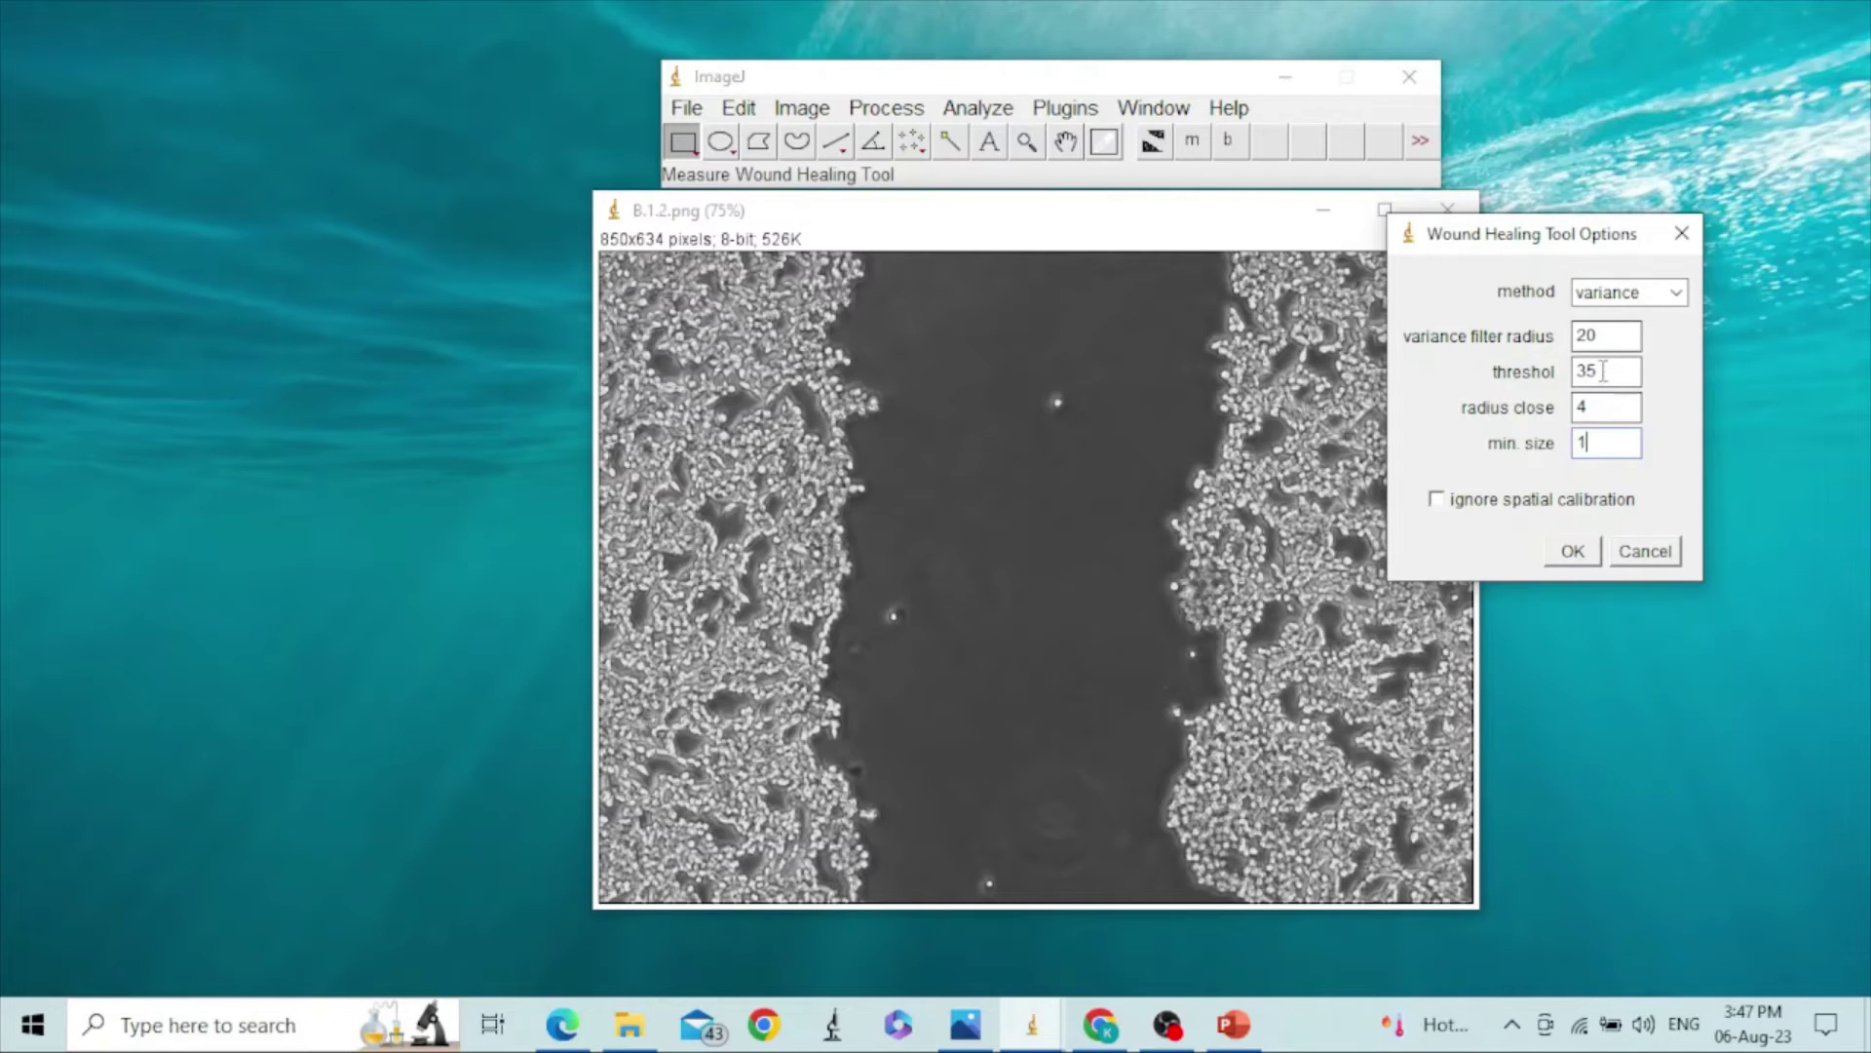
pyautogui.click(1562, 554)
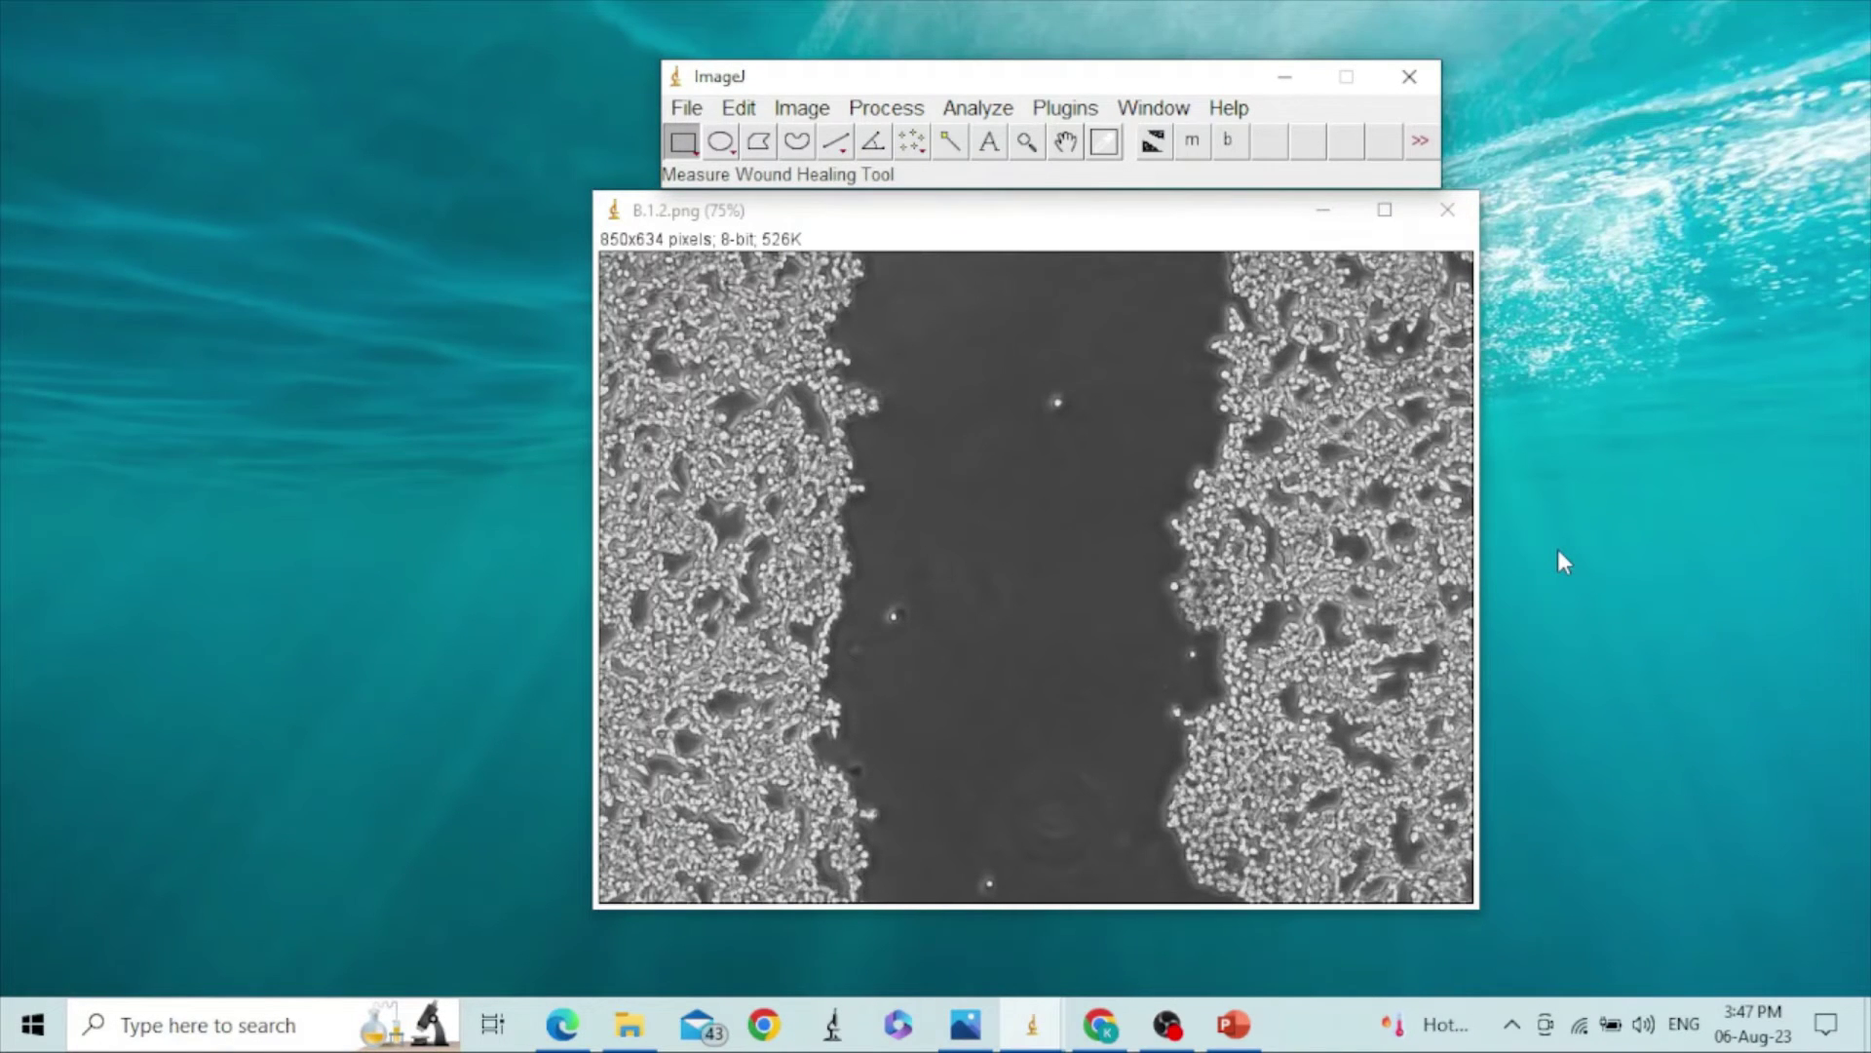
pyautogui.click(981, 109)
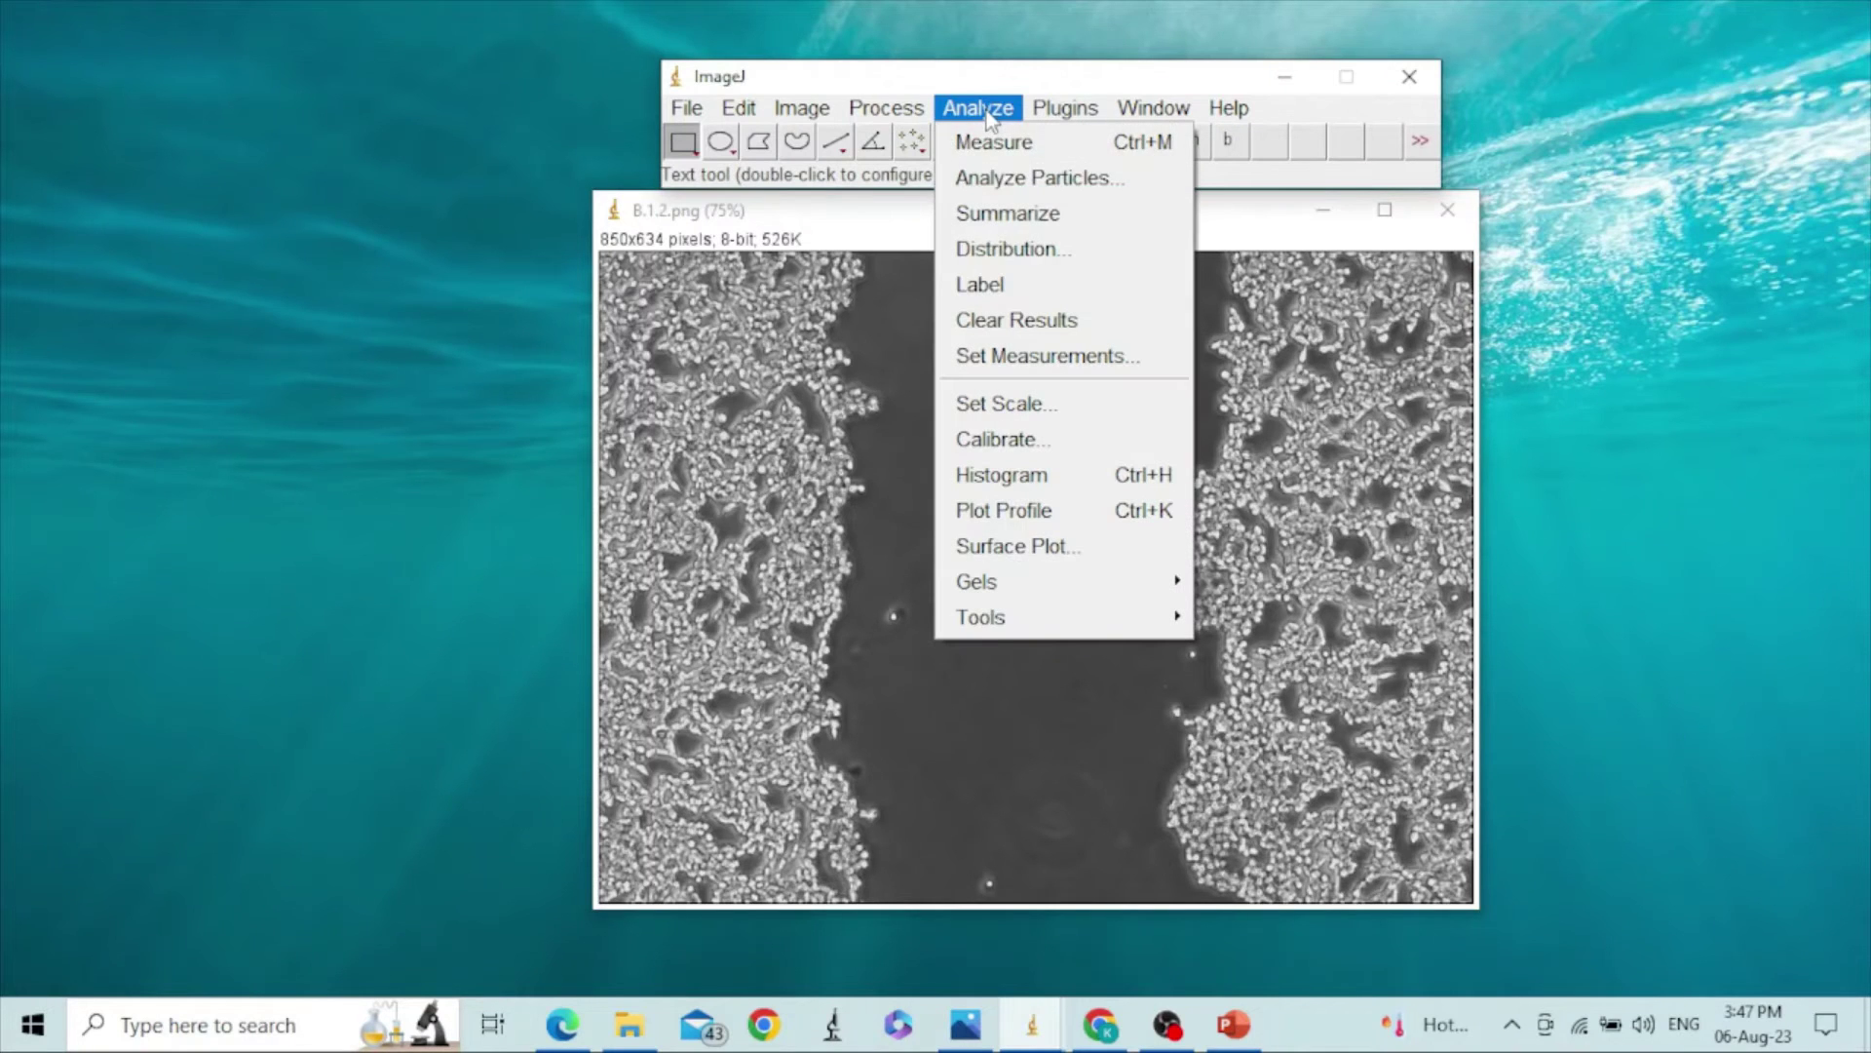
pyautogui.click(1105, 190)
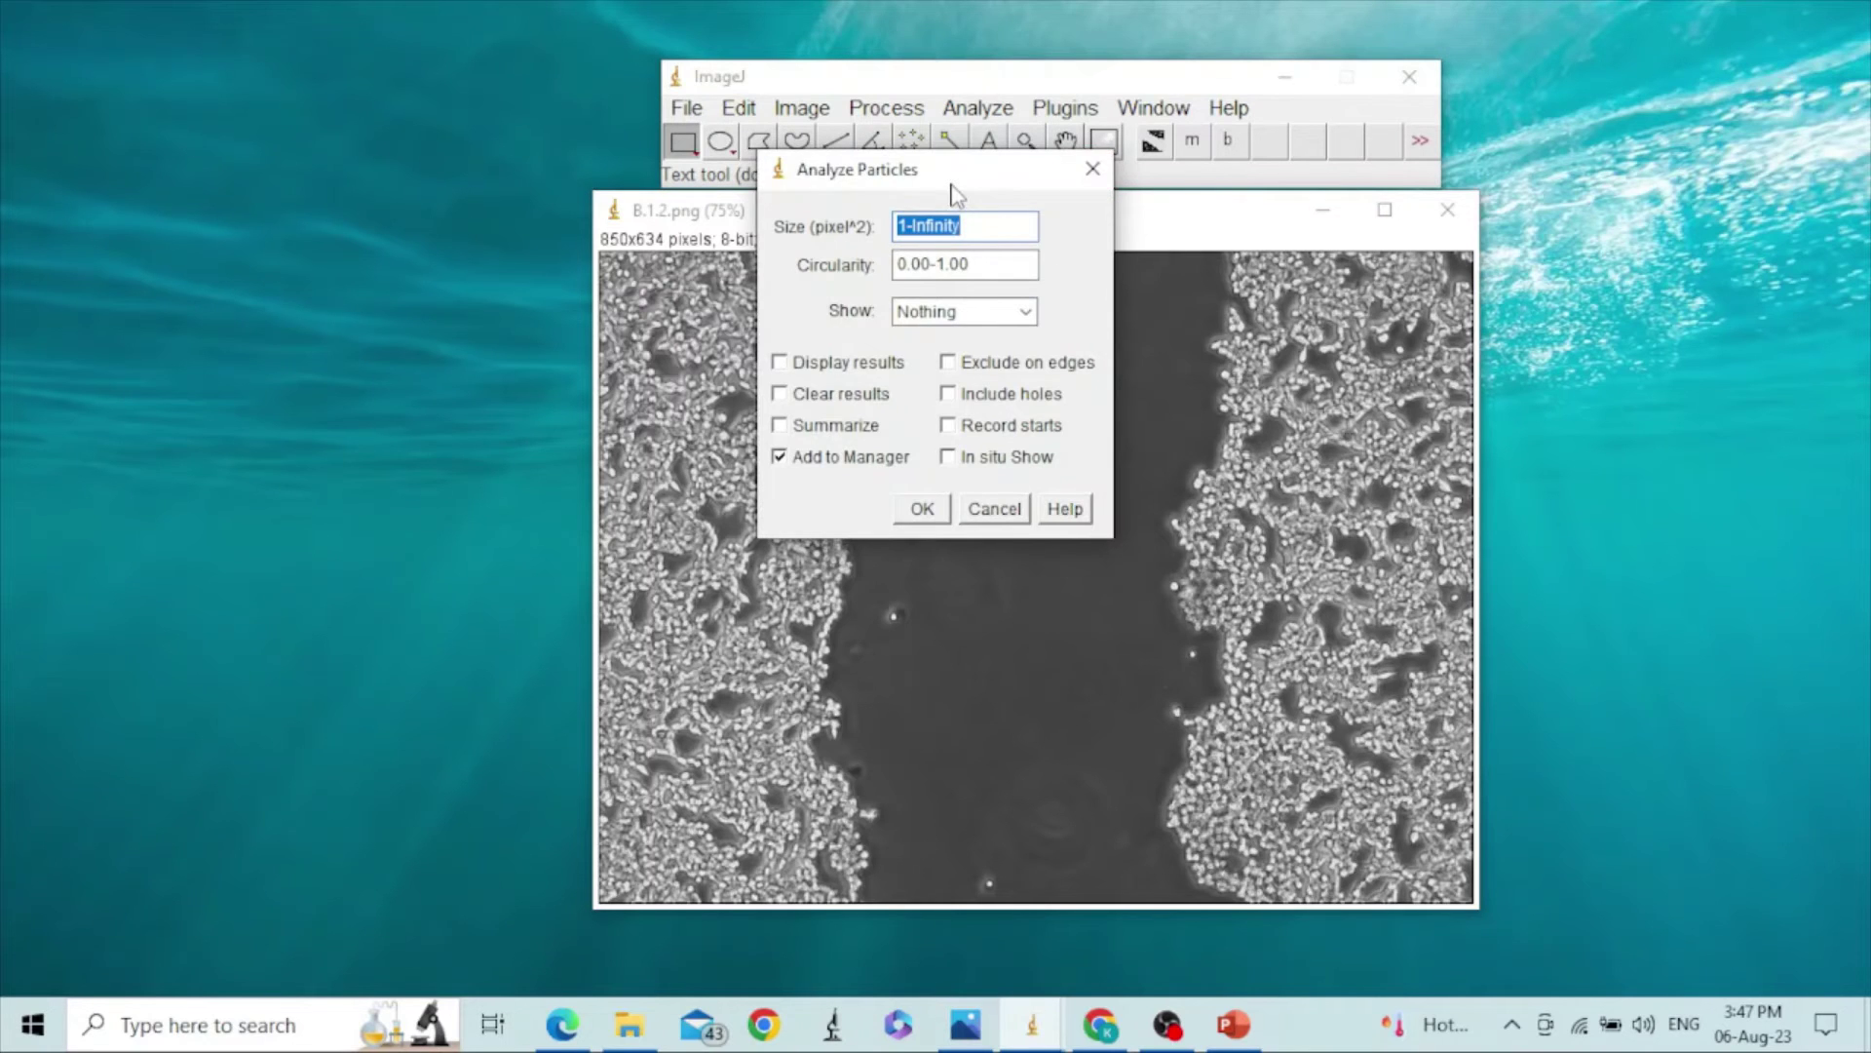
pyautogui.moveTo(955, 193); pyautogui.dragTo(1462, 362)
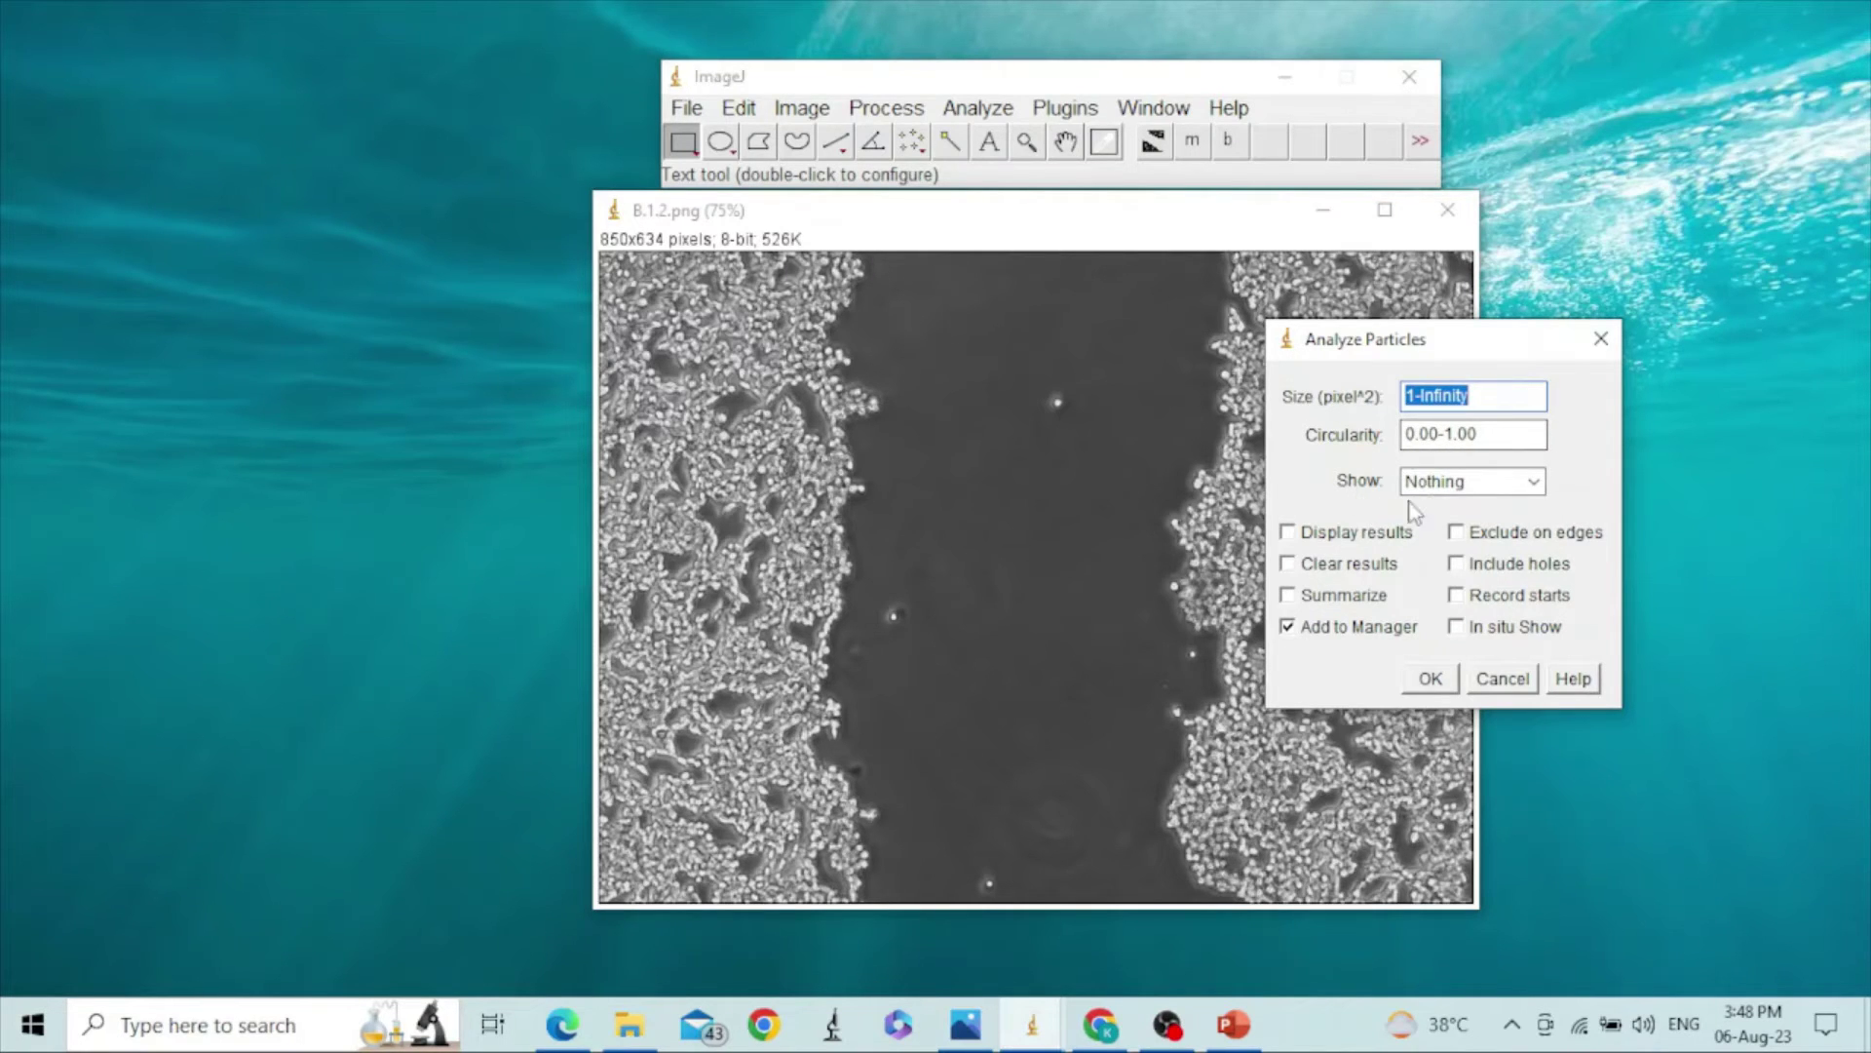
pyautogui.click(1442, 483)
pyautogui.click(1456, 635)
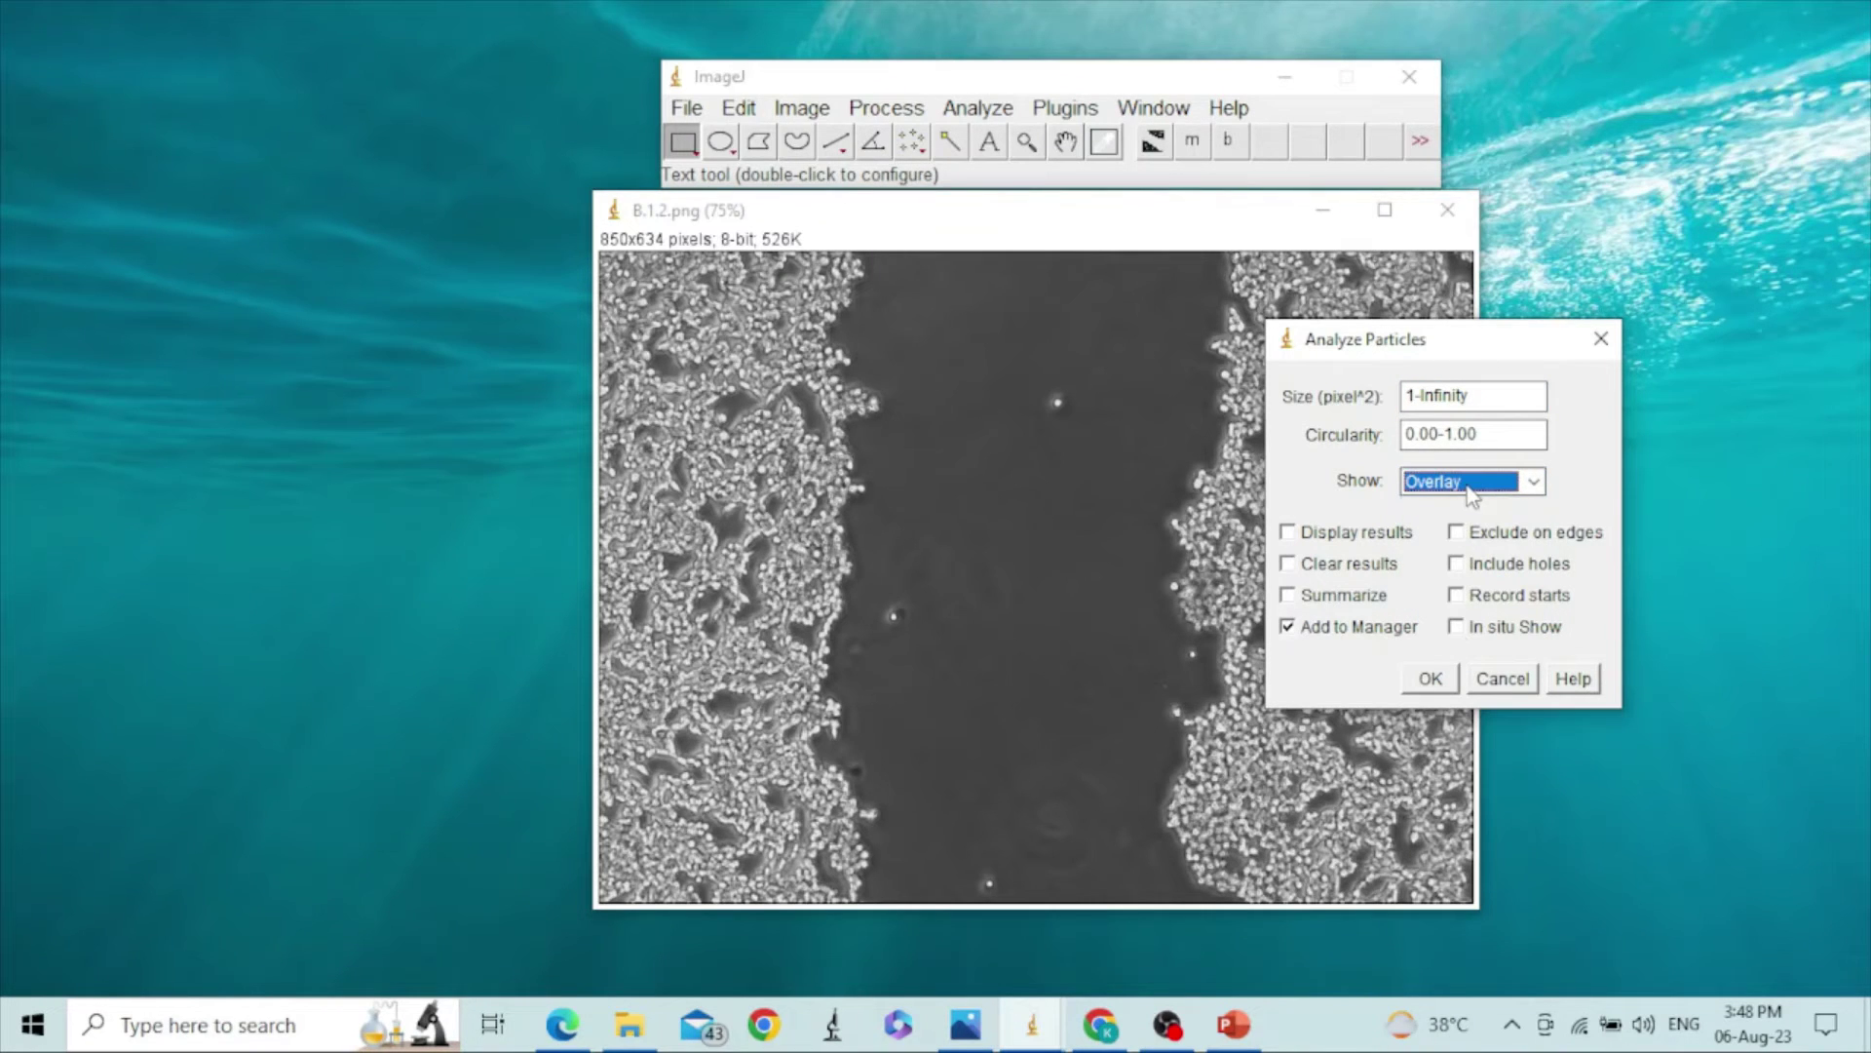
pyautogui.click(1288, 533)
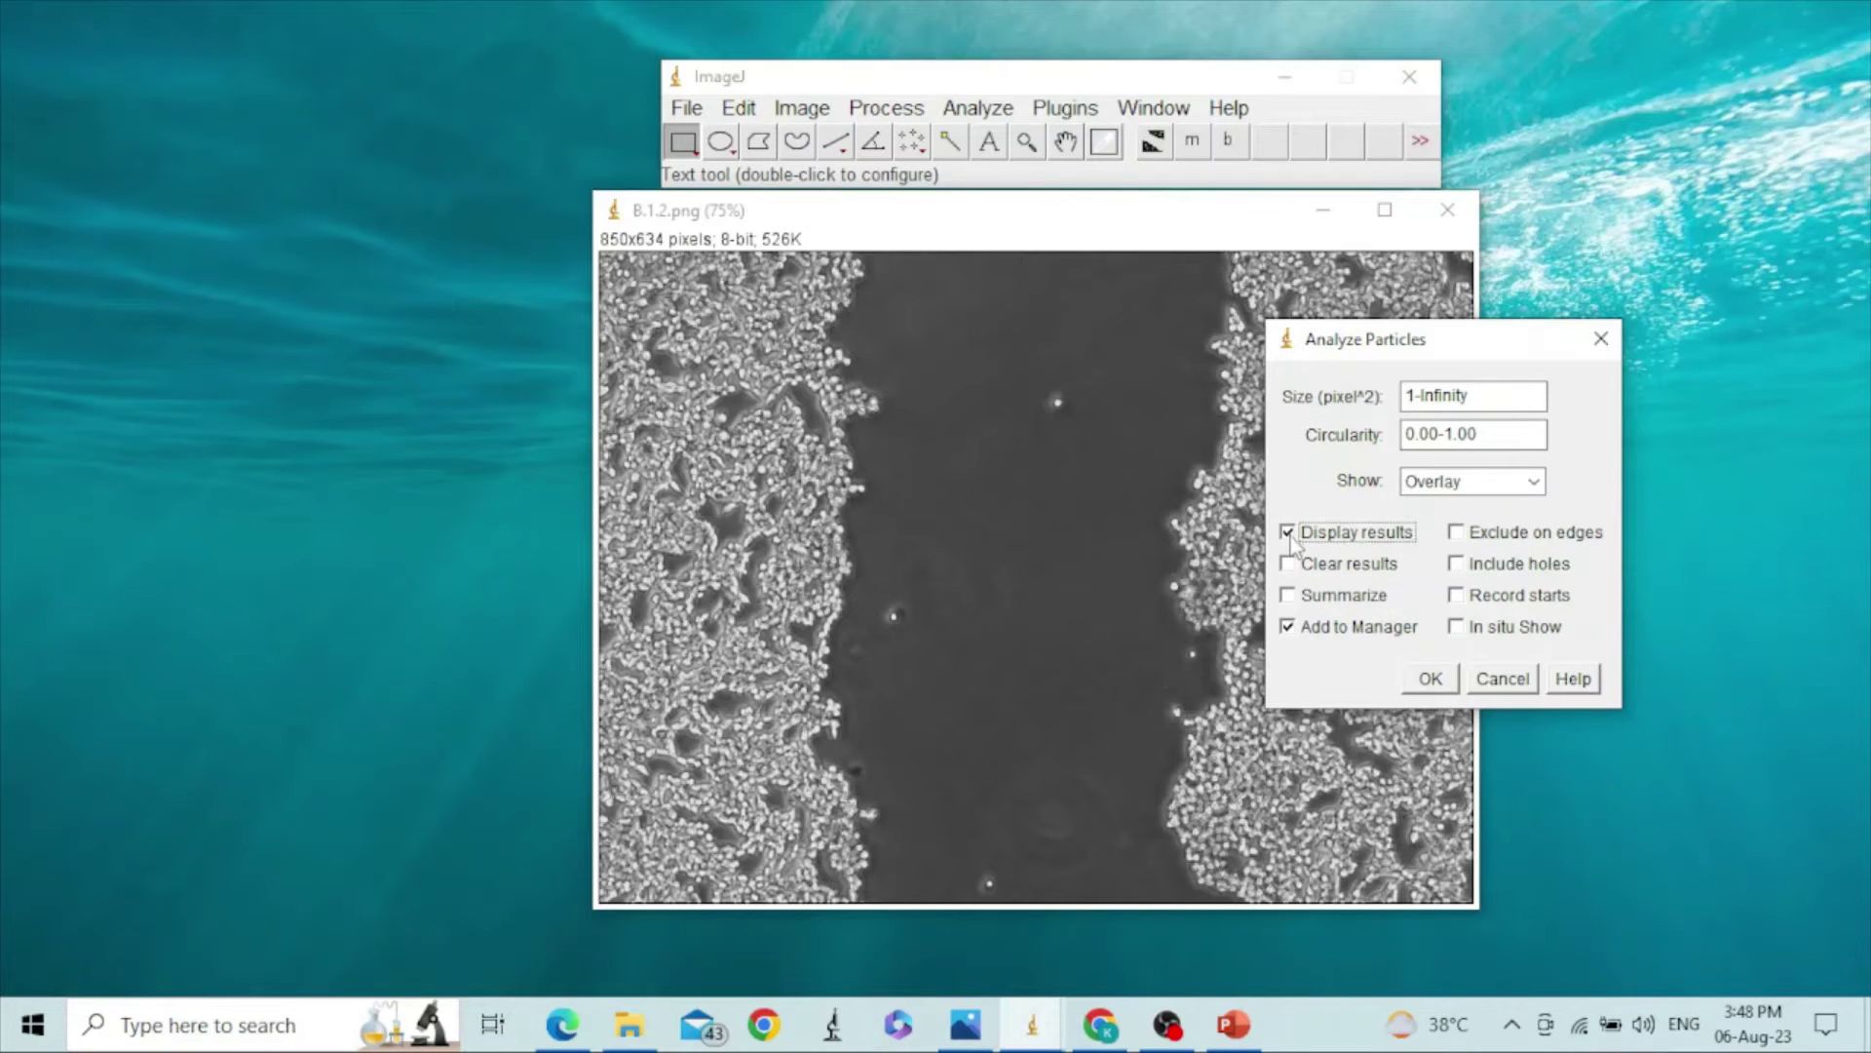
pyautogui.click(1289, 628)
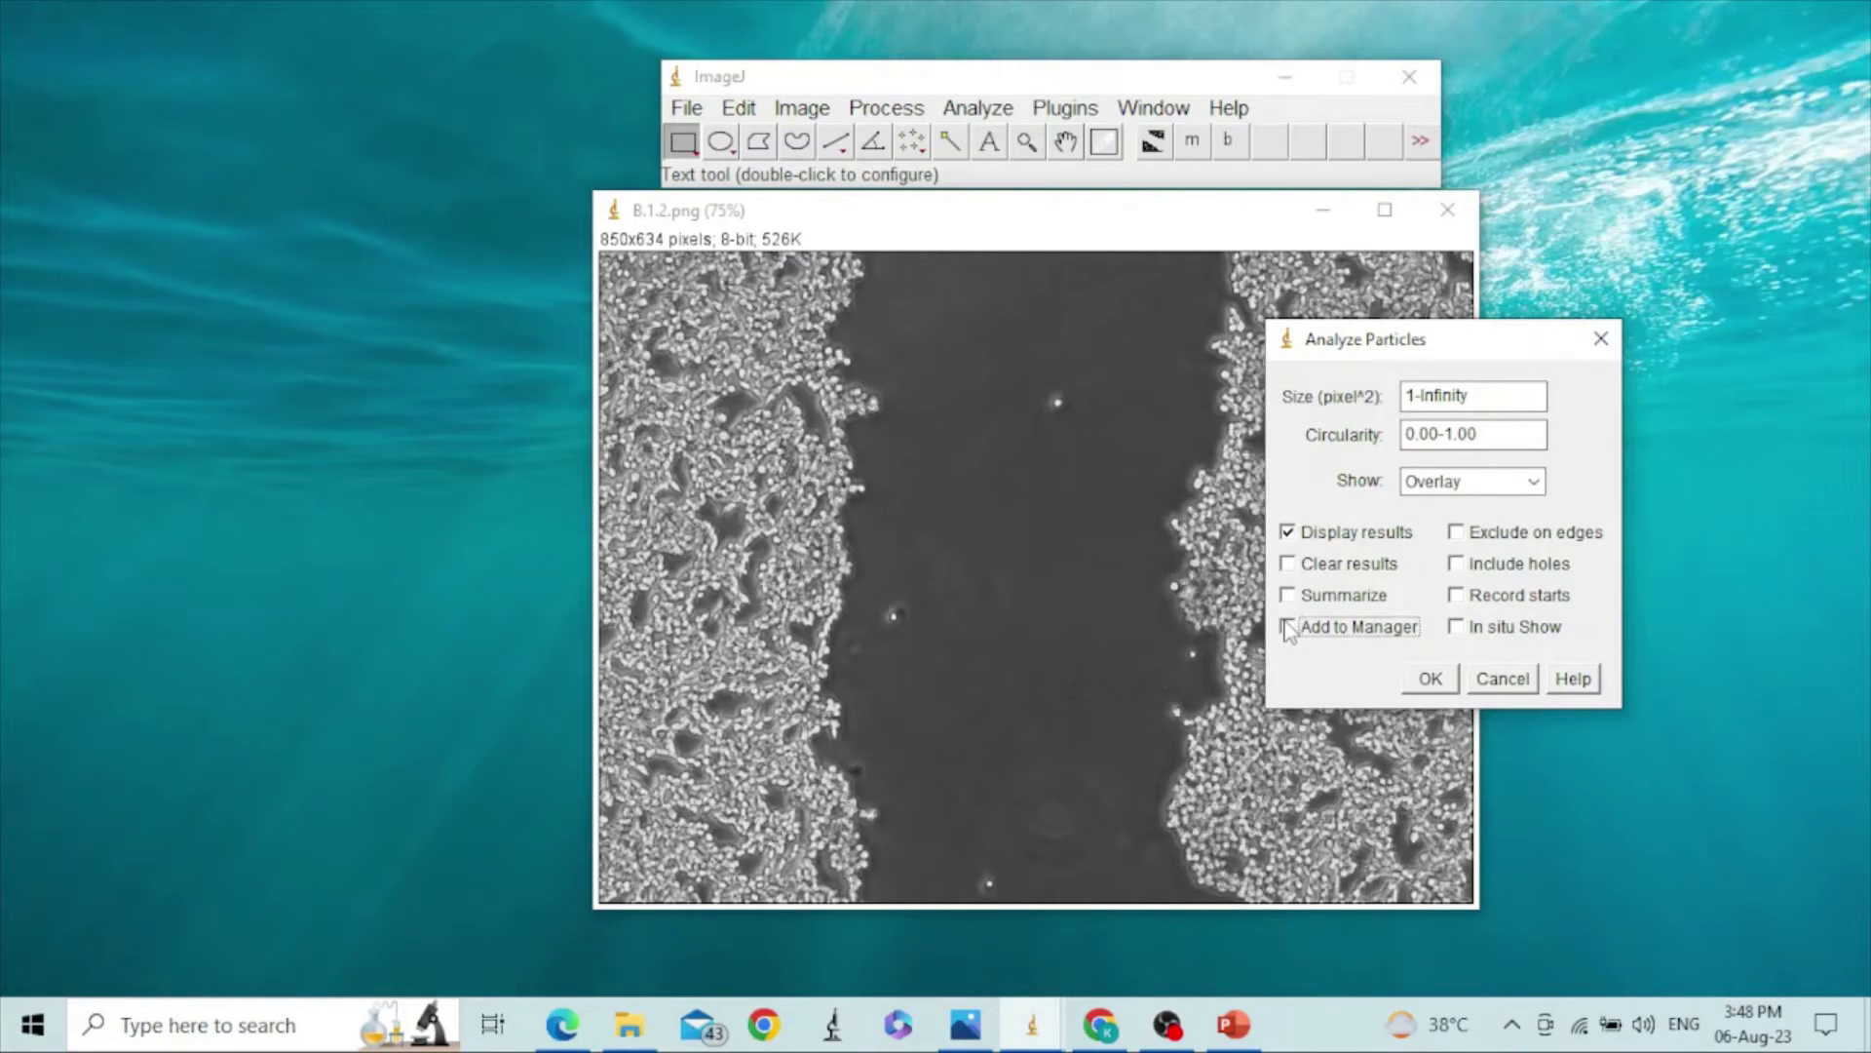
pyautogui.click(1428, 679)
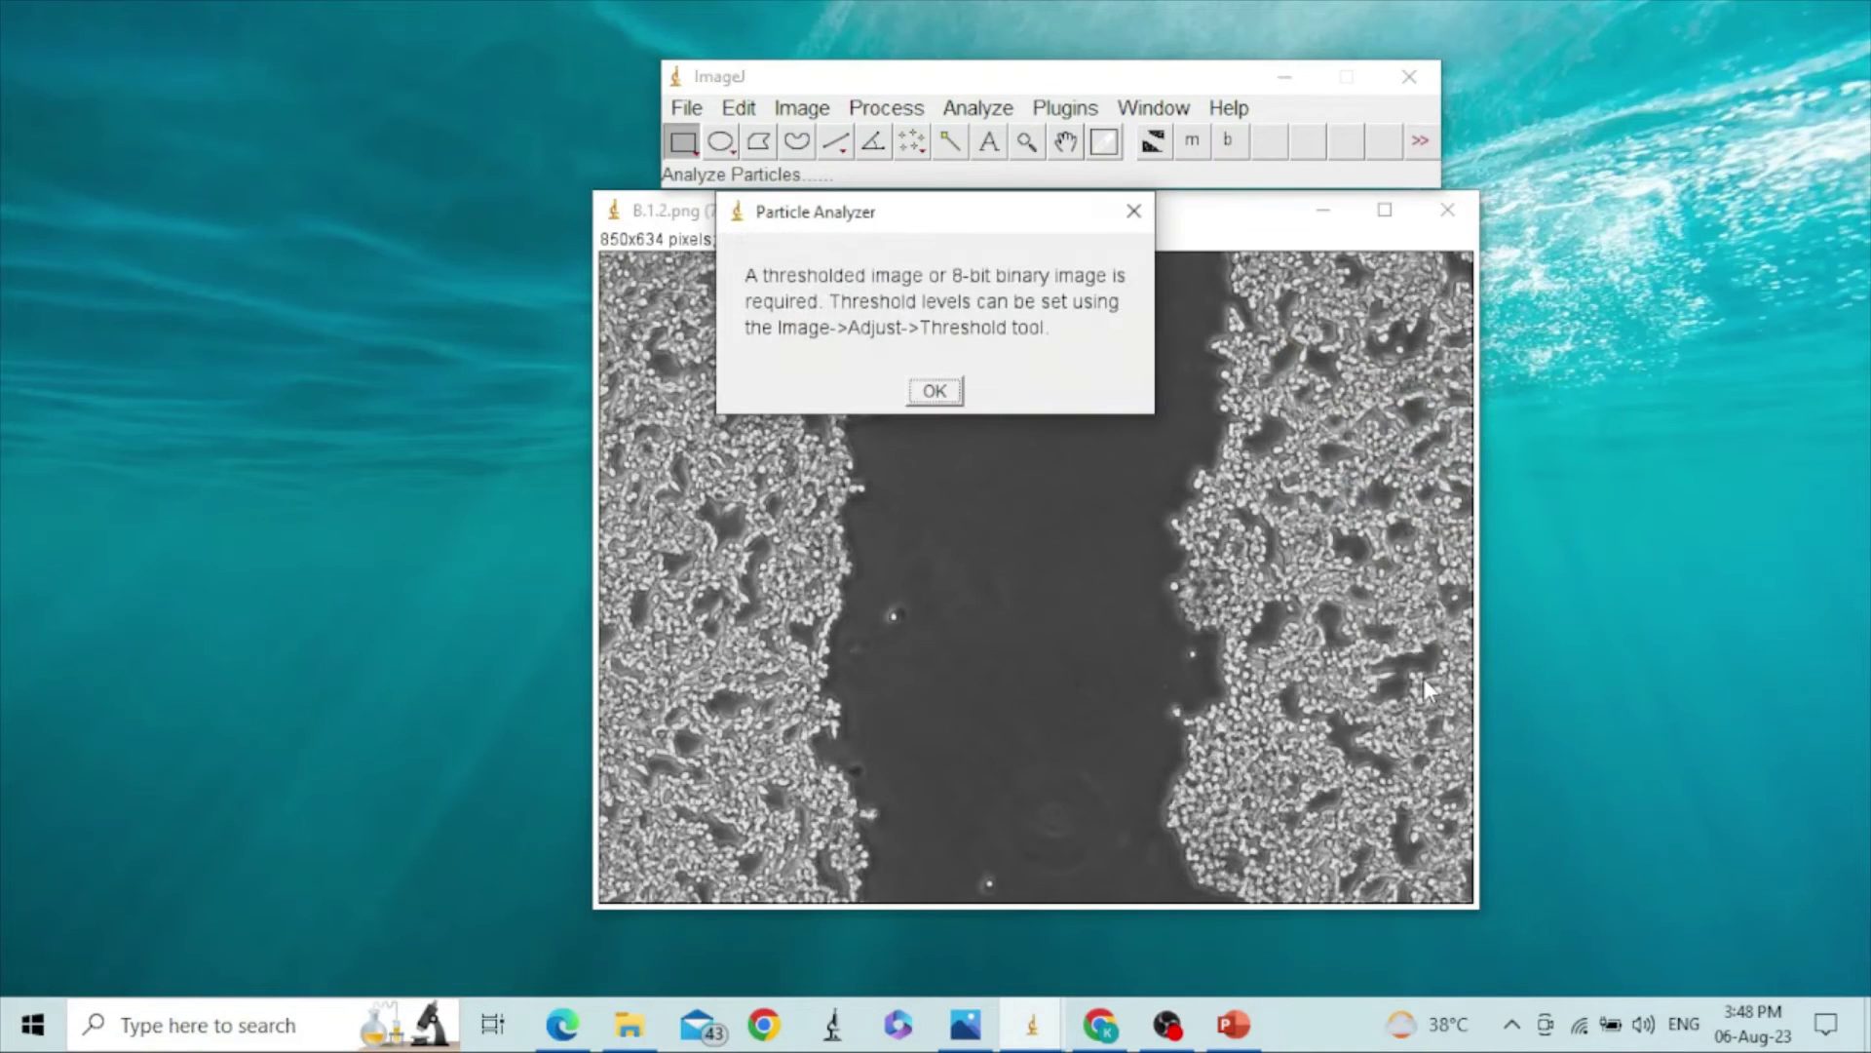
pyautogui.moveTo(979, 224); pyautogui.dragTo(1208, 296)
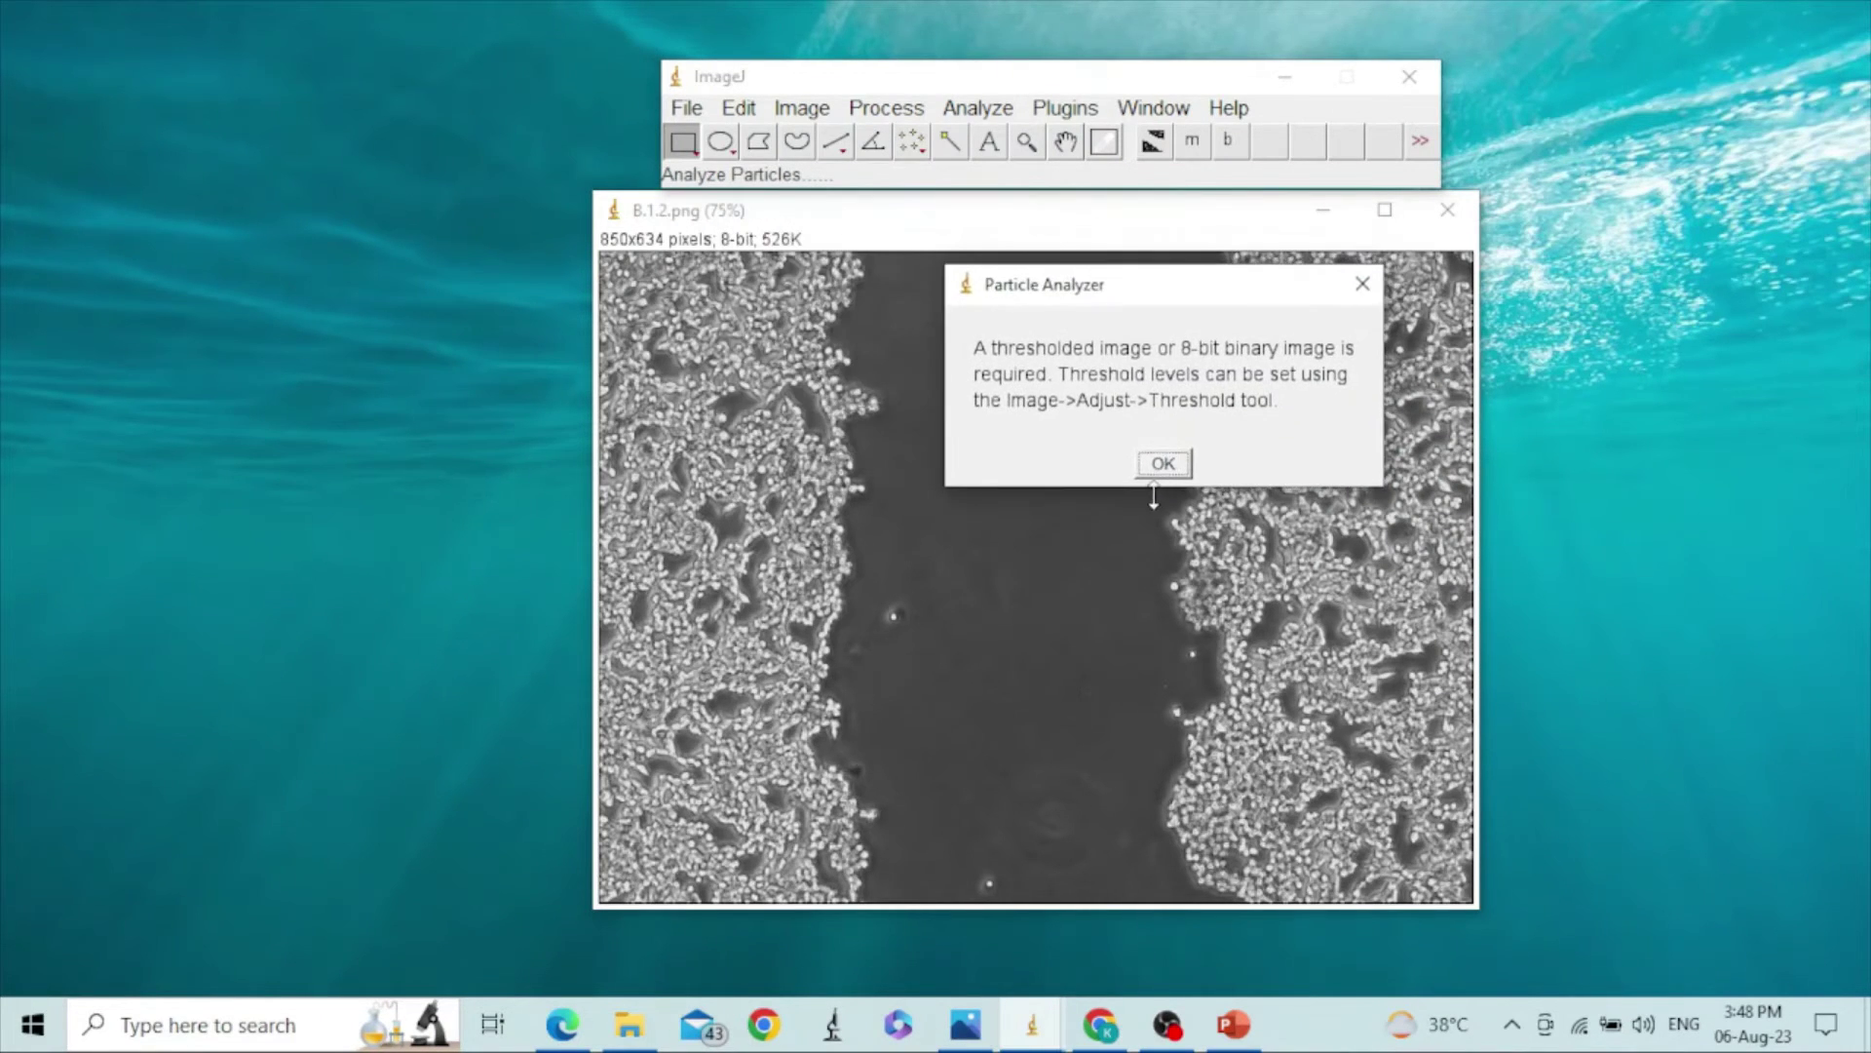
pyautogui.click(1161, 467)
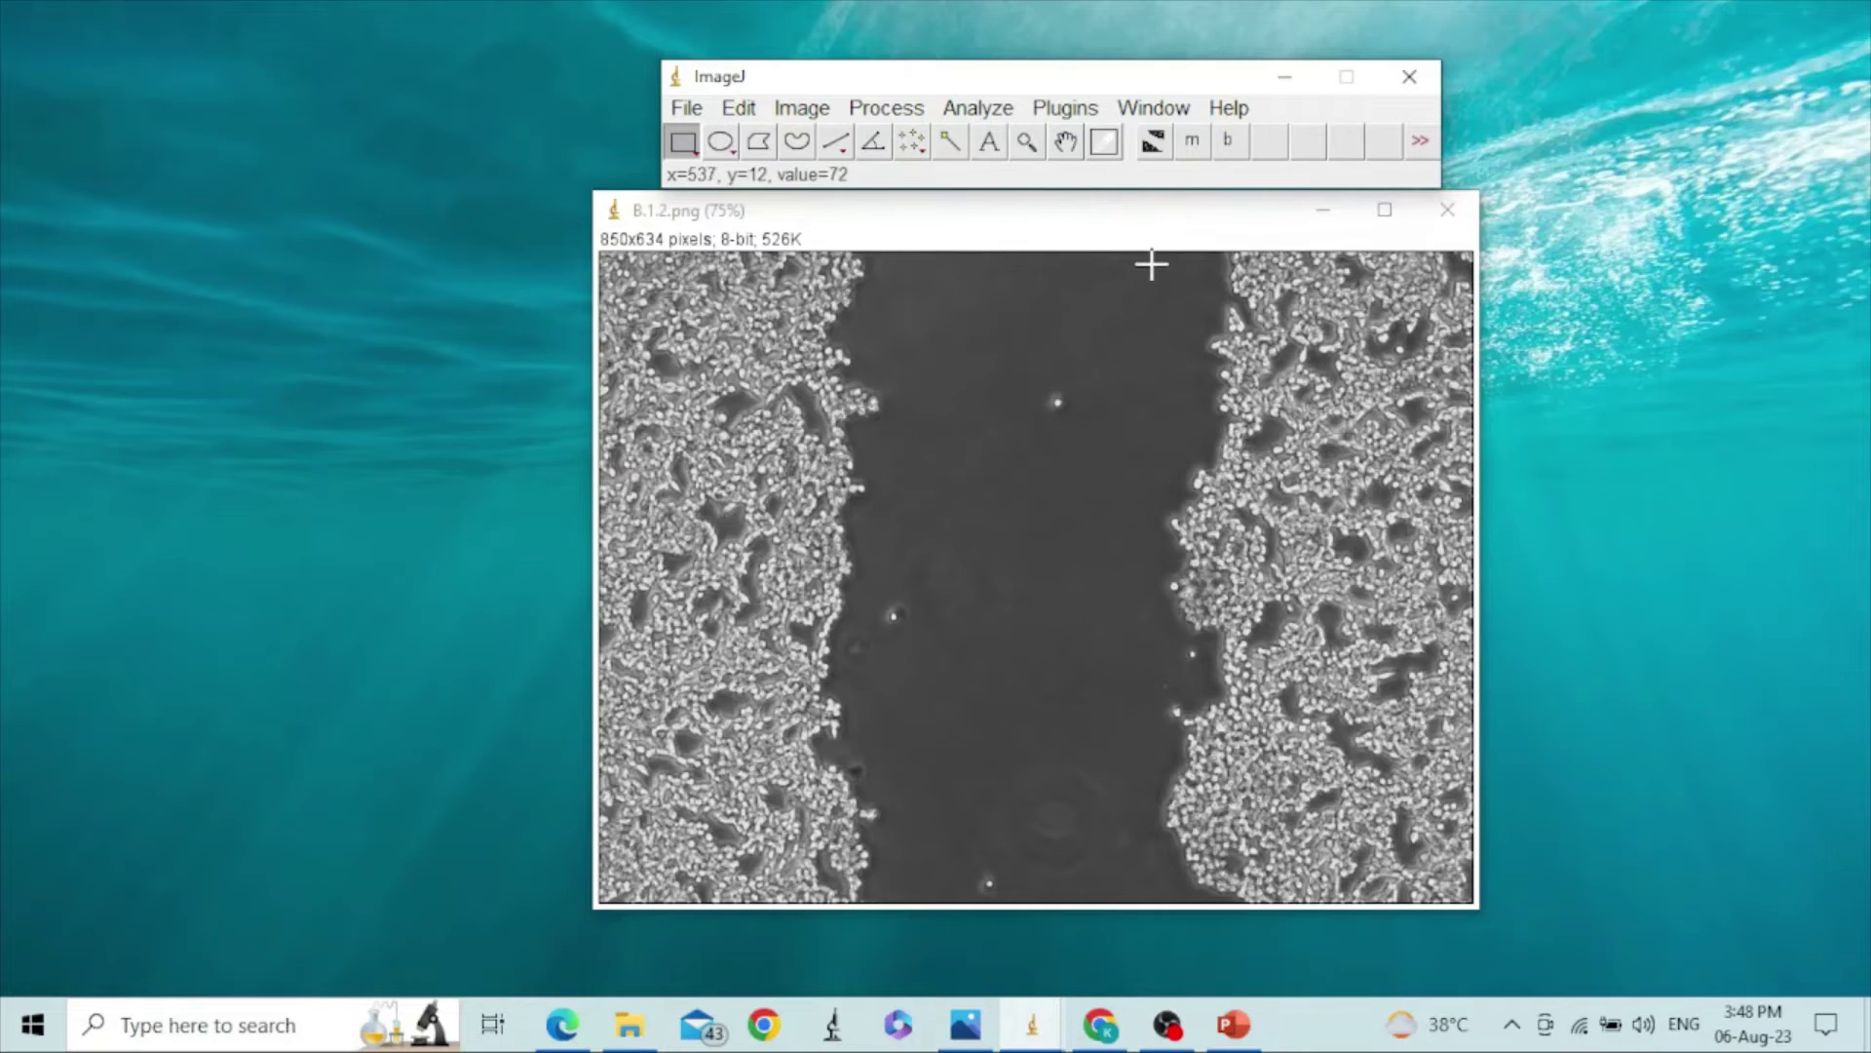
# Step: Measure the B.1.2.png wound gap (Area 182101) and arrange the Results, ROI Manager and image windows
pyautogui.click(1198, 143)
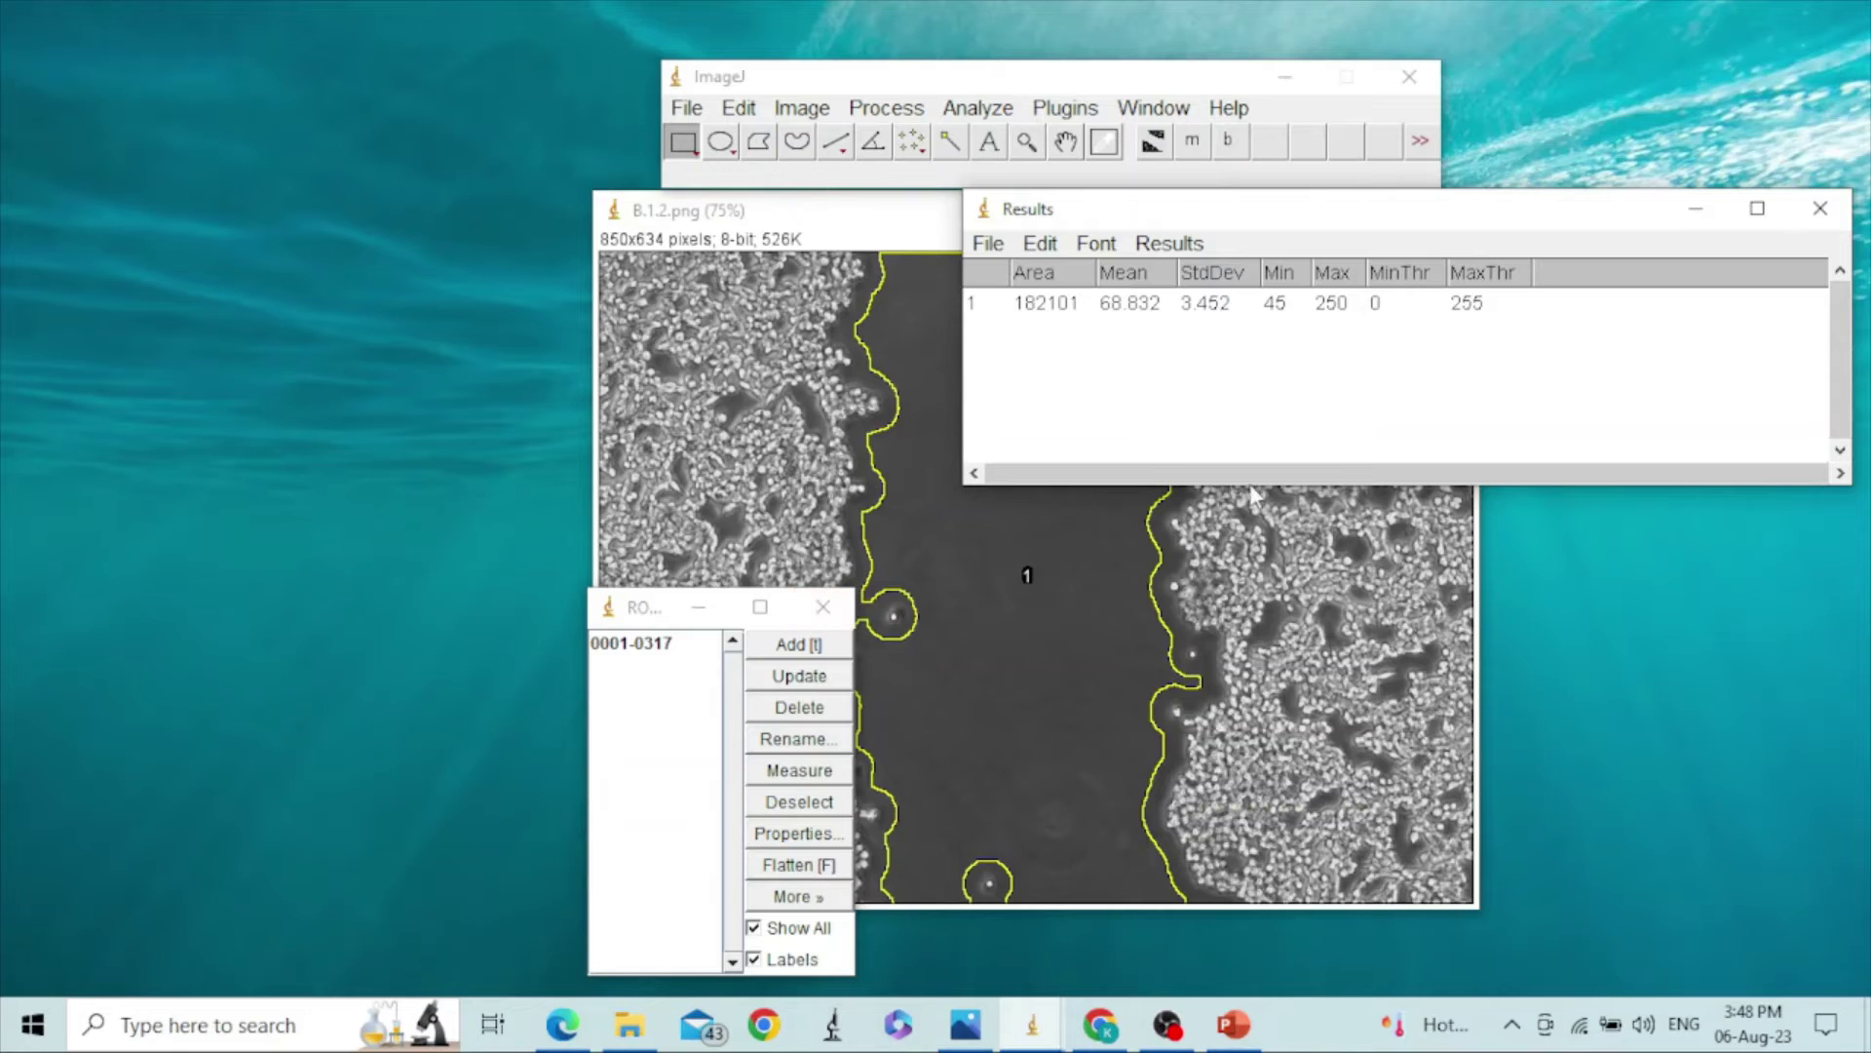
pyautogui.moveTo(1379, 211); pyautogui.dragTo(1364, 329)
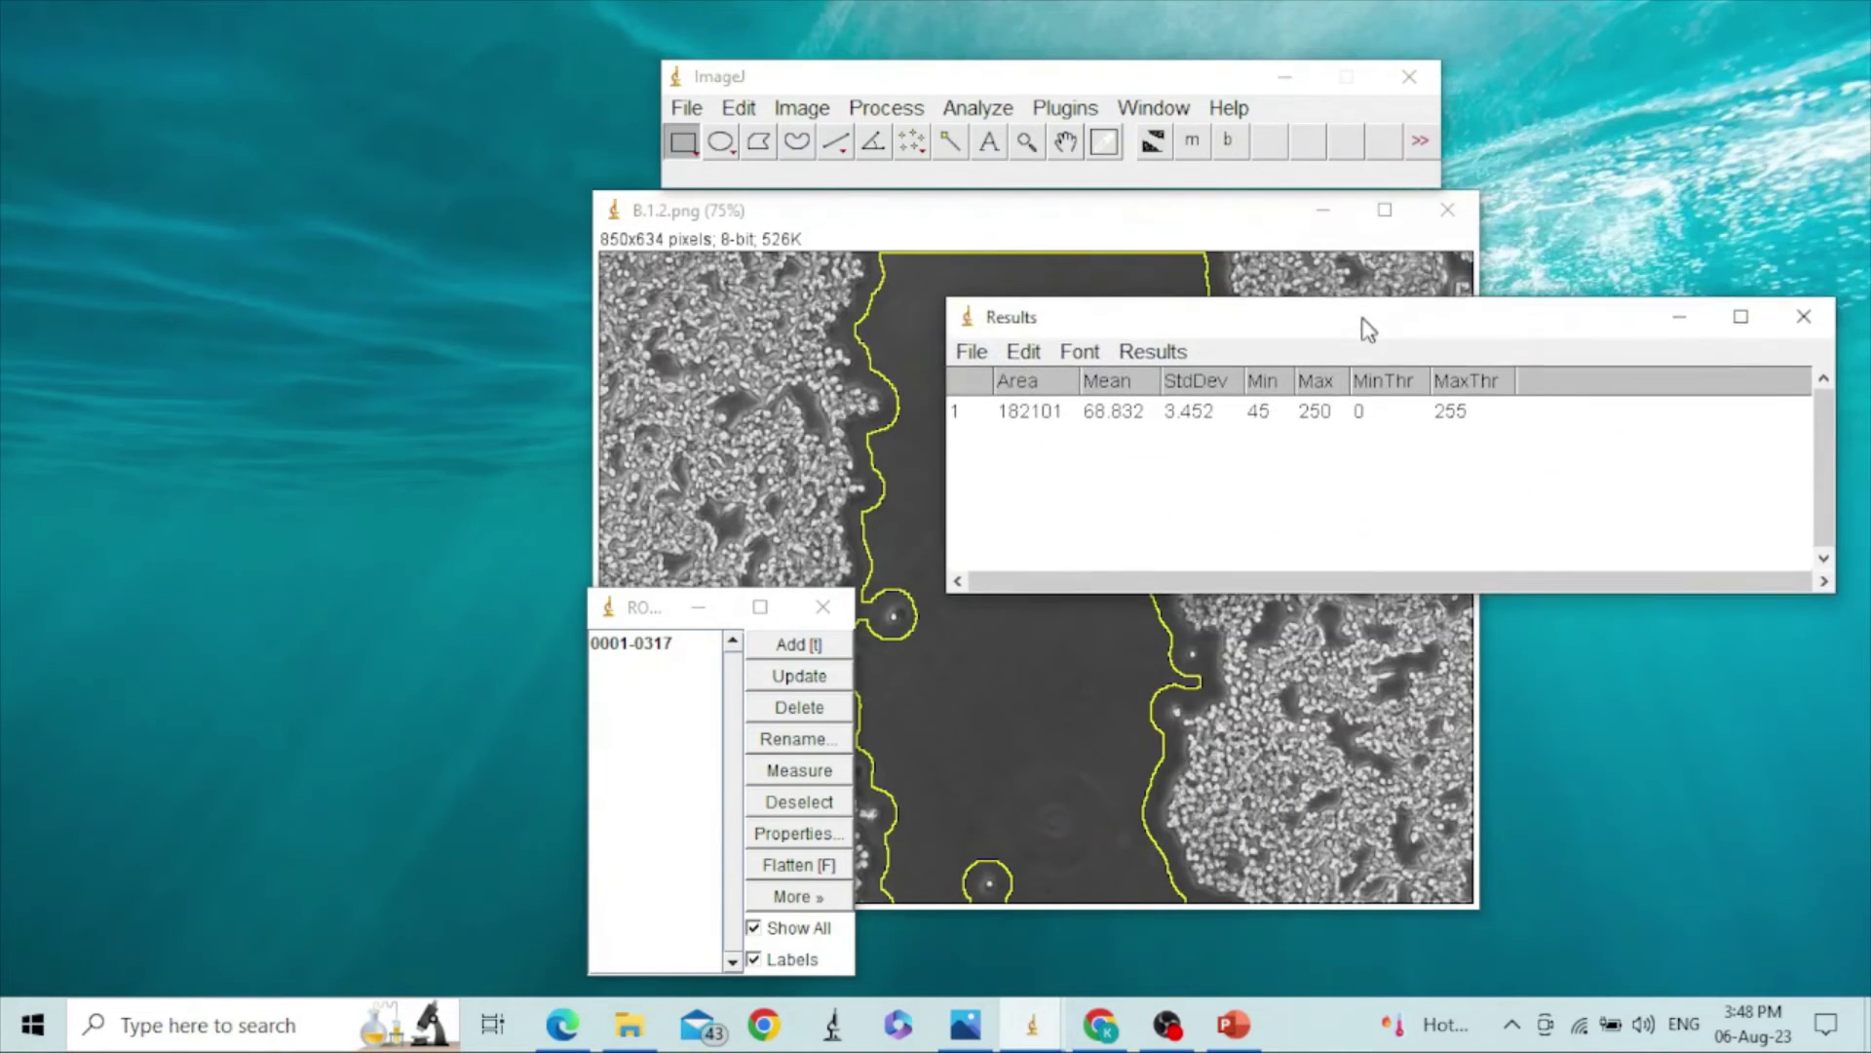
pyautogui.moveTo(647, 623); pyautogui.dragTo(313, 348)
pyautogui.moveTo(249, 505); pyautogui.dragTo(159, 497)
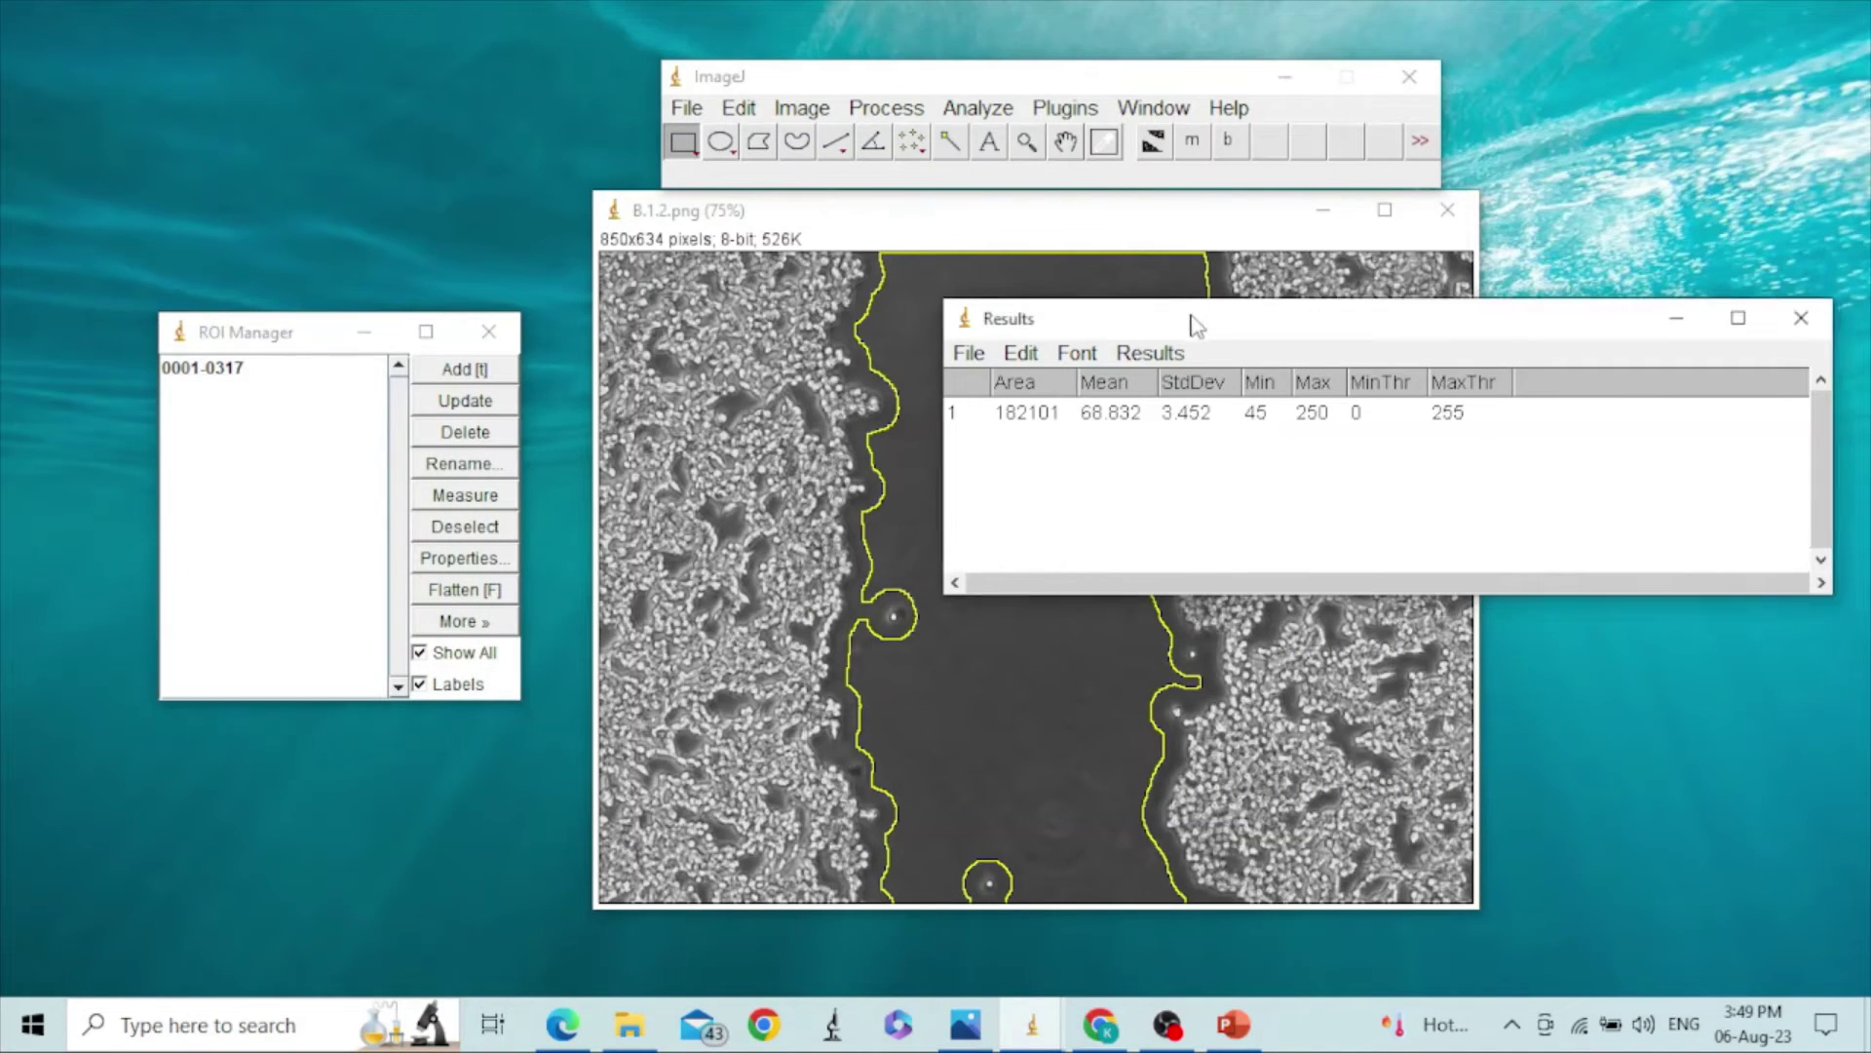
pyautogui.moveTo(1190, 313); pyautogui.dragTo(1216, 332)
pyautogui.moveTo(856, 228); pyautogui.dragTo(748, 225)
pyautogui.moveTo(271, 353); pyautogui.dragTo(192, 333)
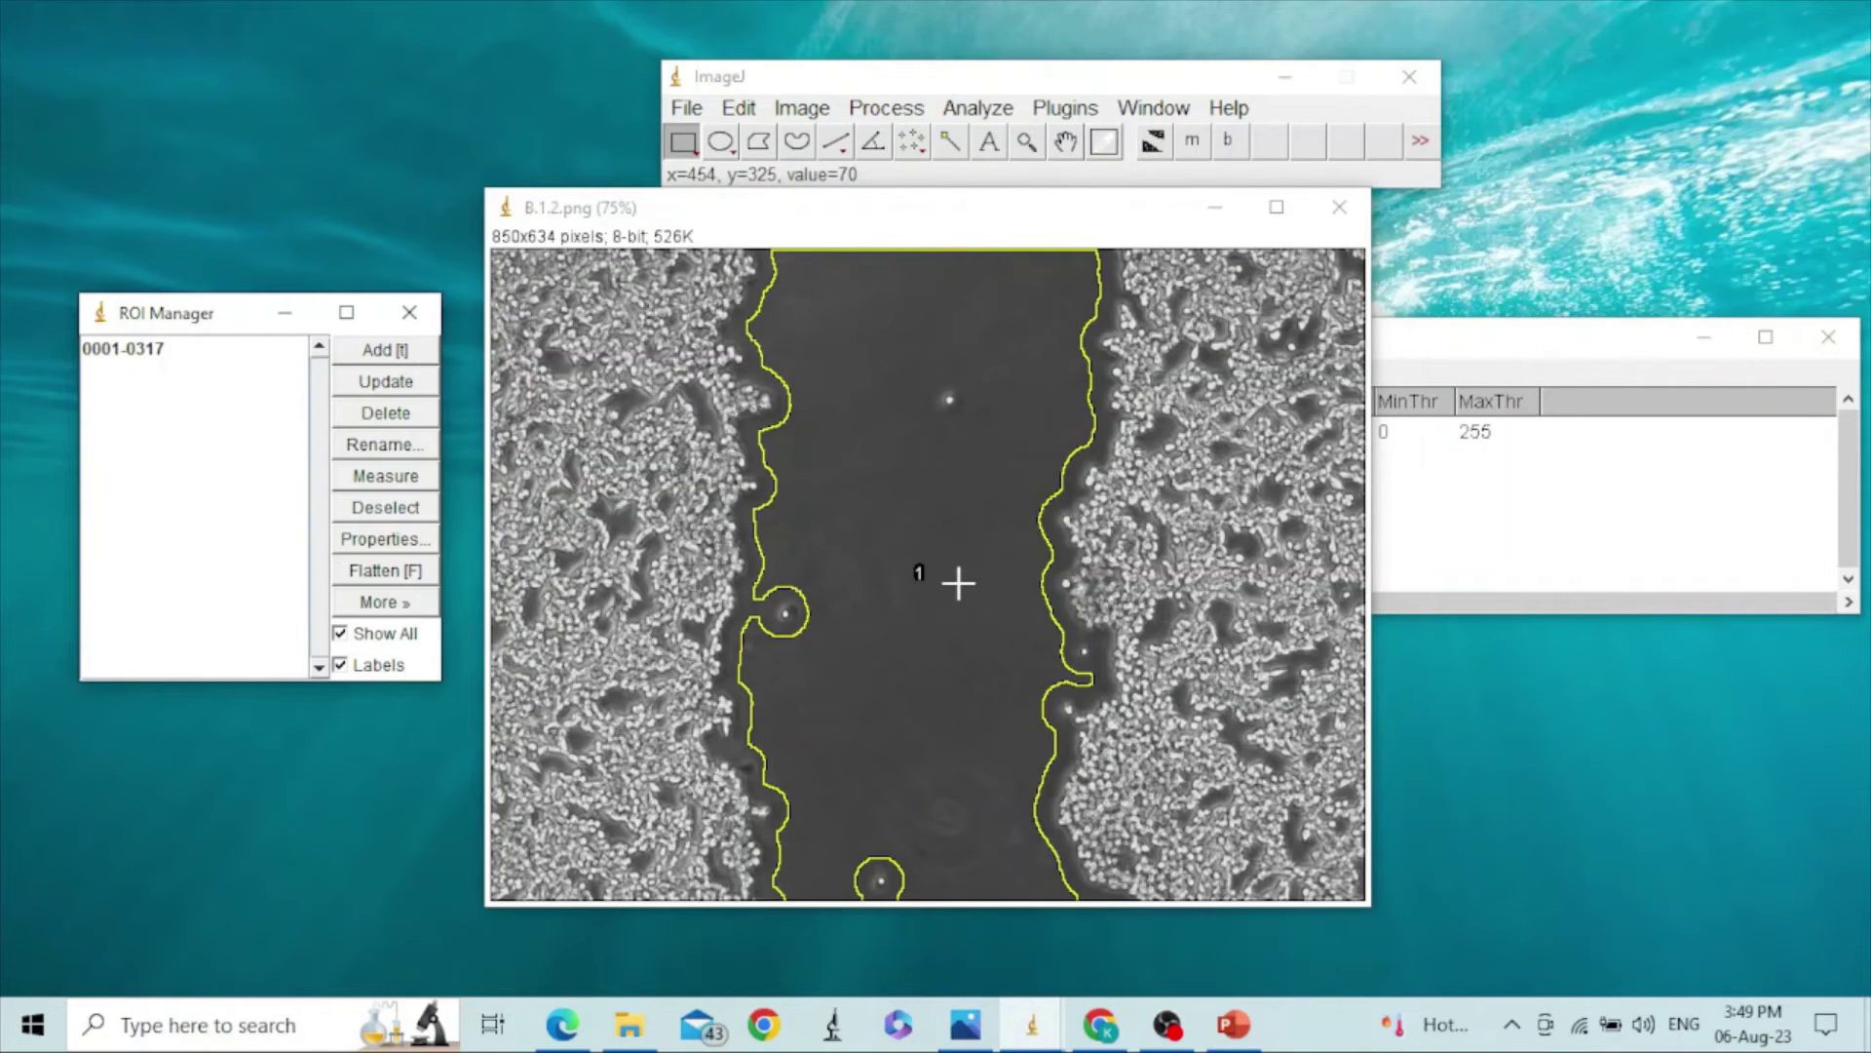
# Step: Move the Results table to the lower right and turn off Labels in the ROI Manager
pyautogui.click(1472, 343)
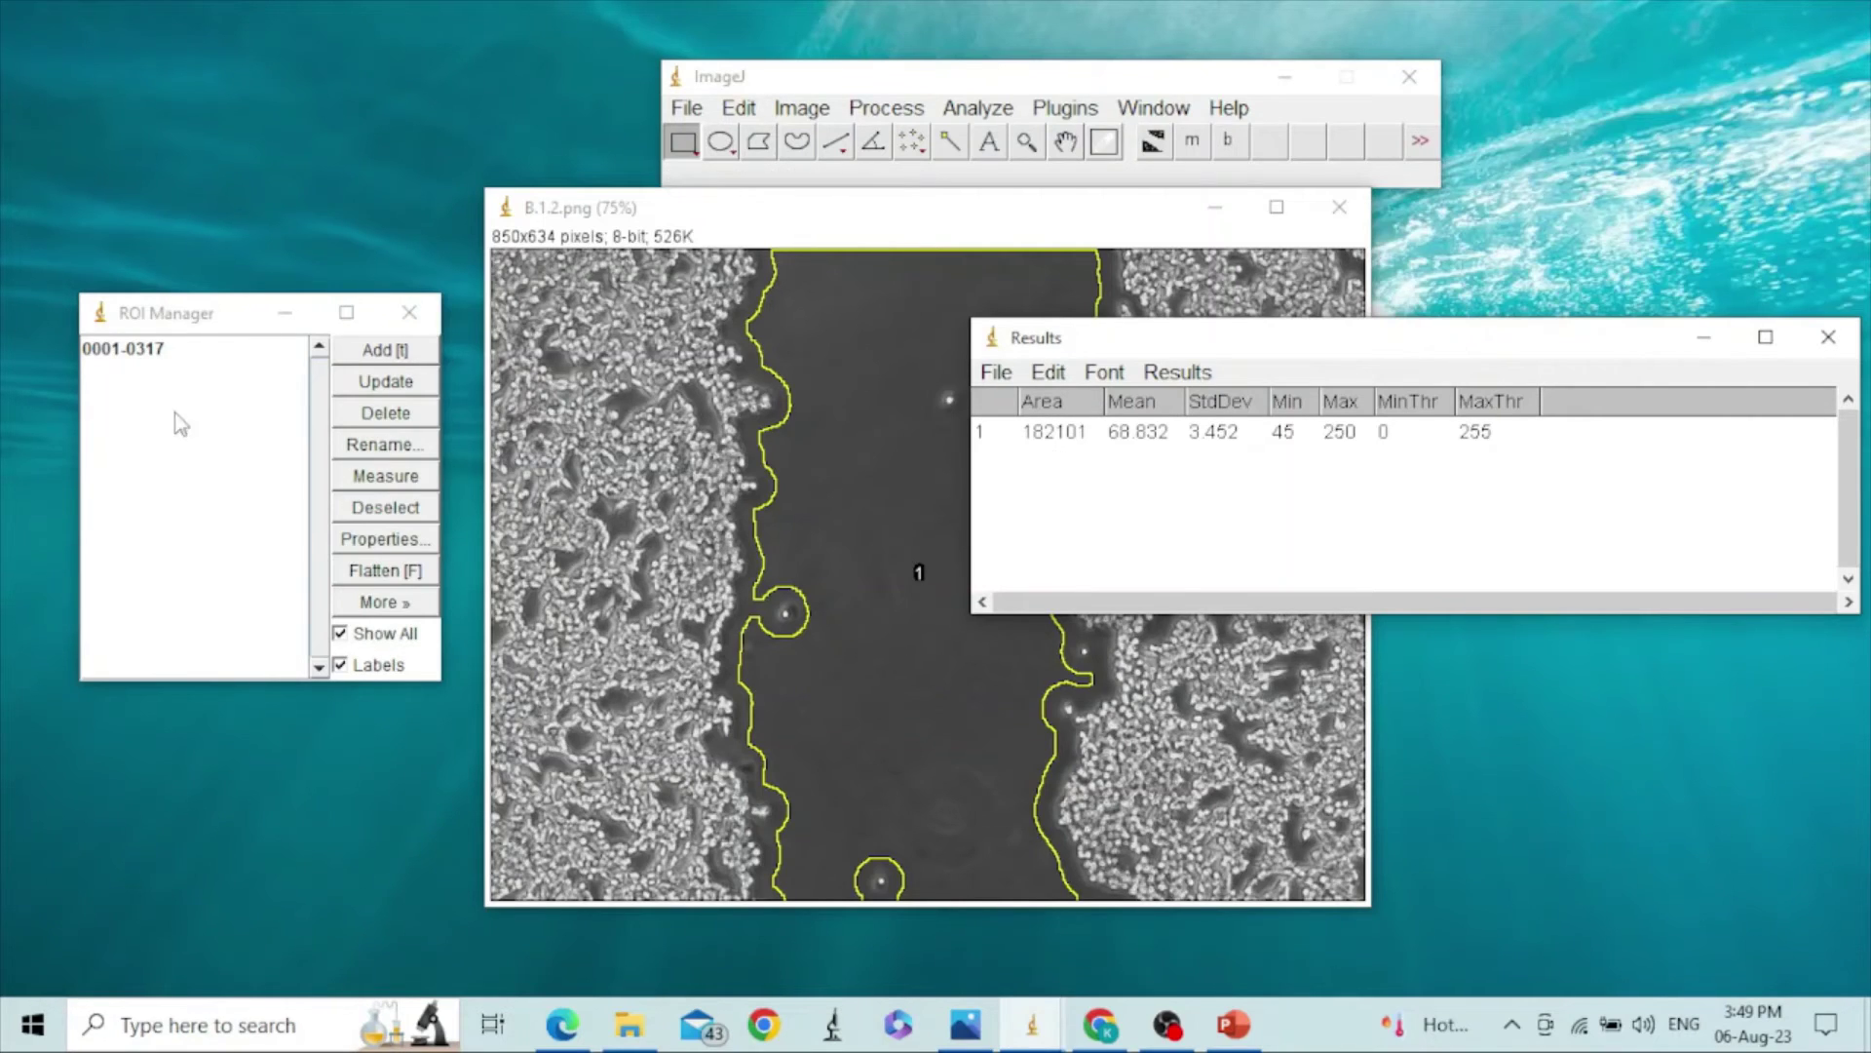
pyautogui.click(214, 324)
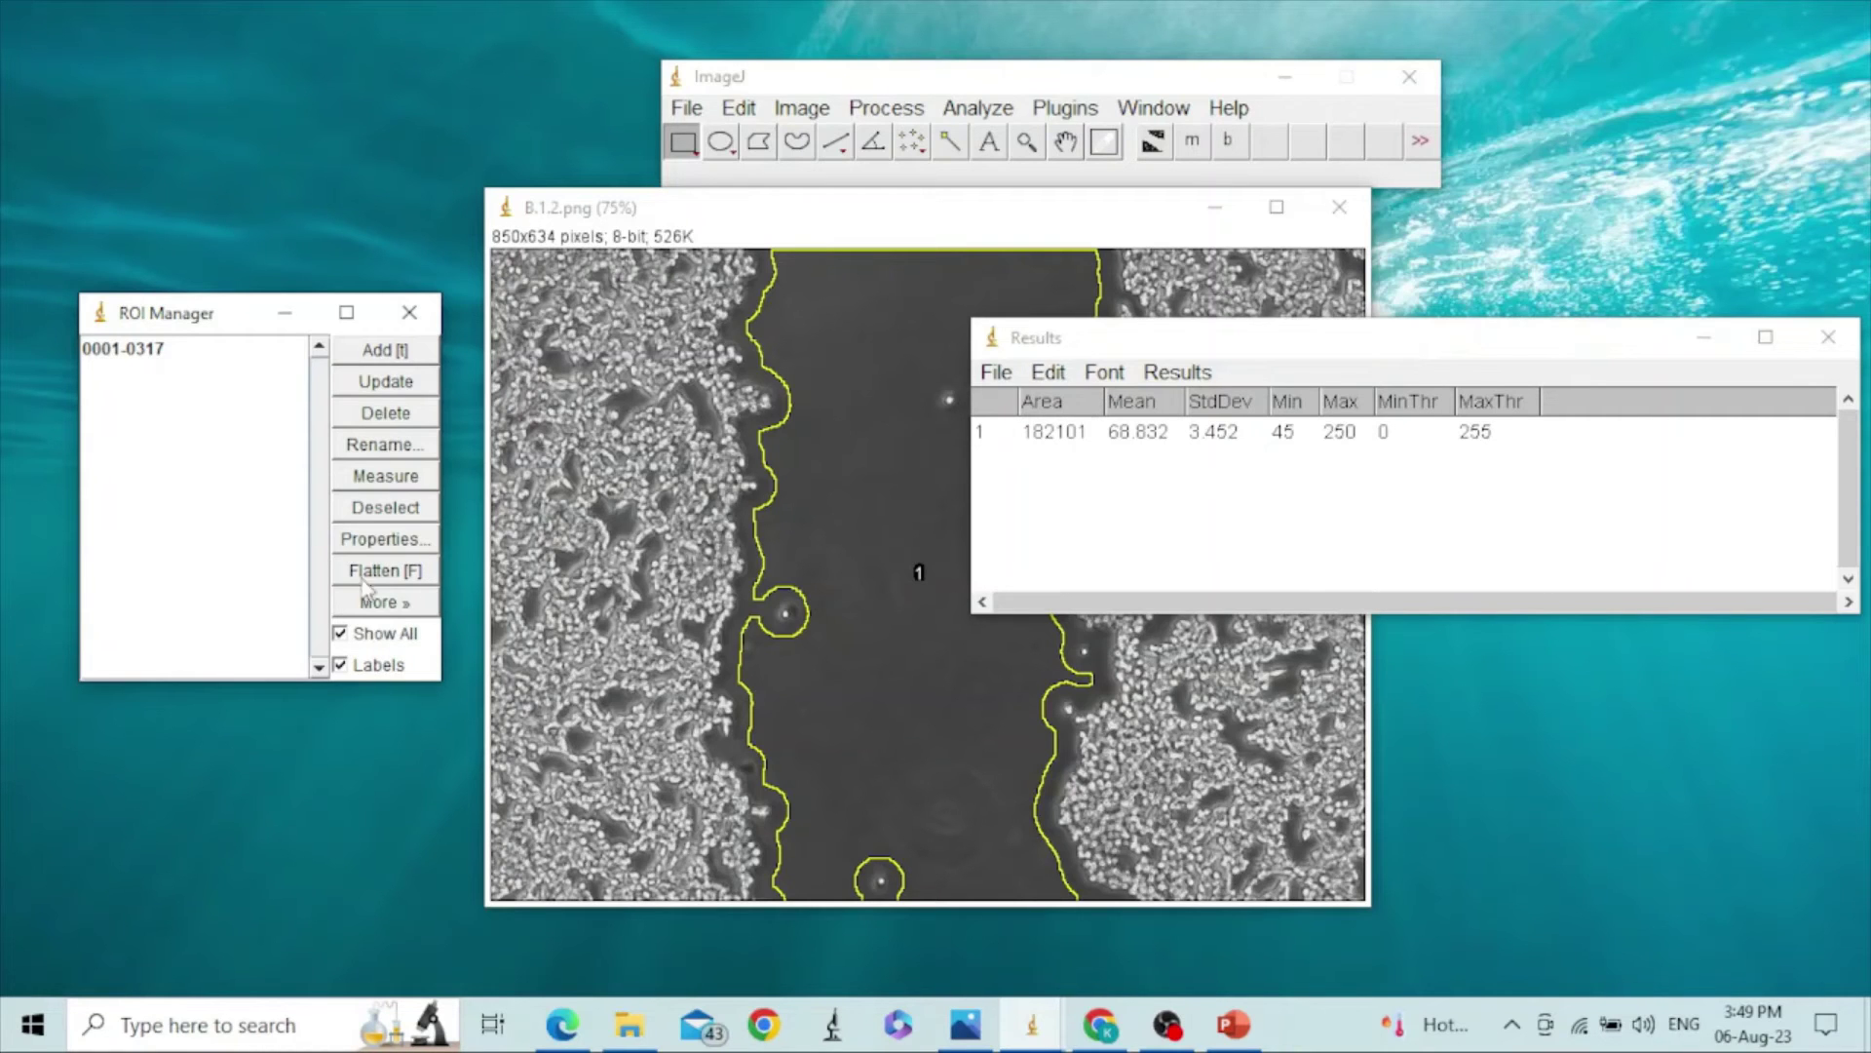
pyautogui.moveTo(1159, 351); pyautogui.dragTo(1295, 579)
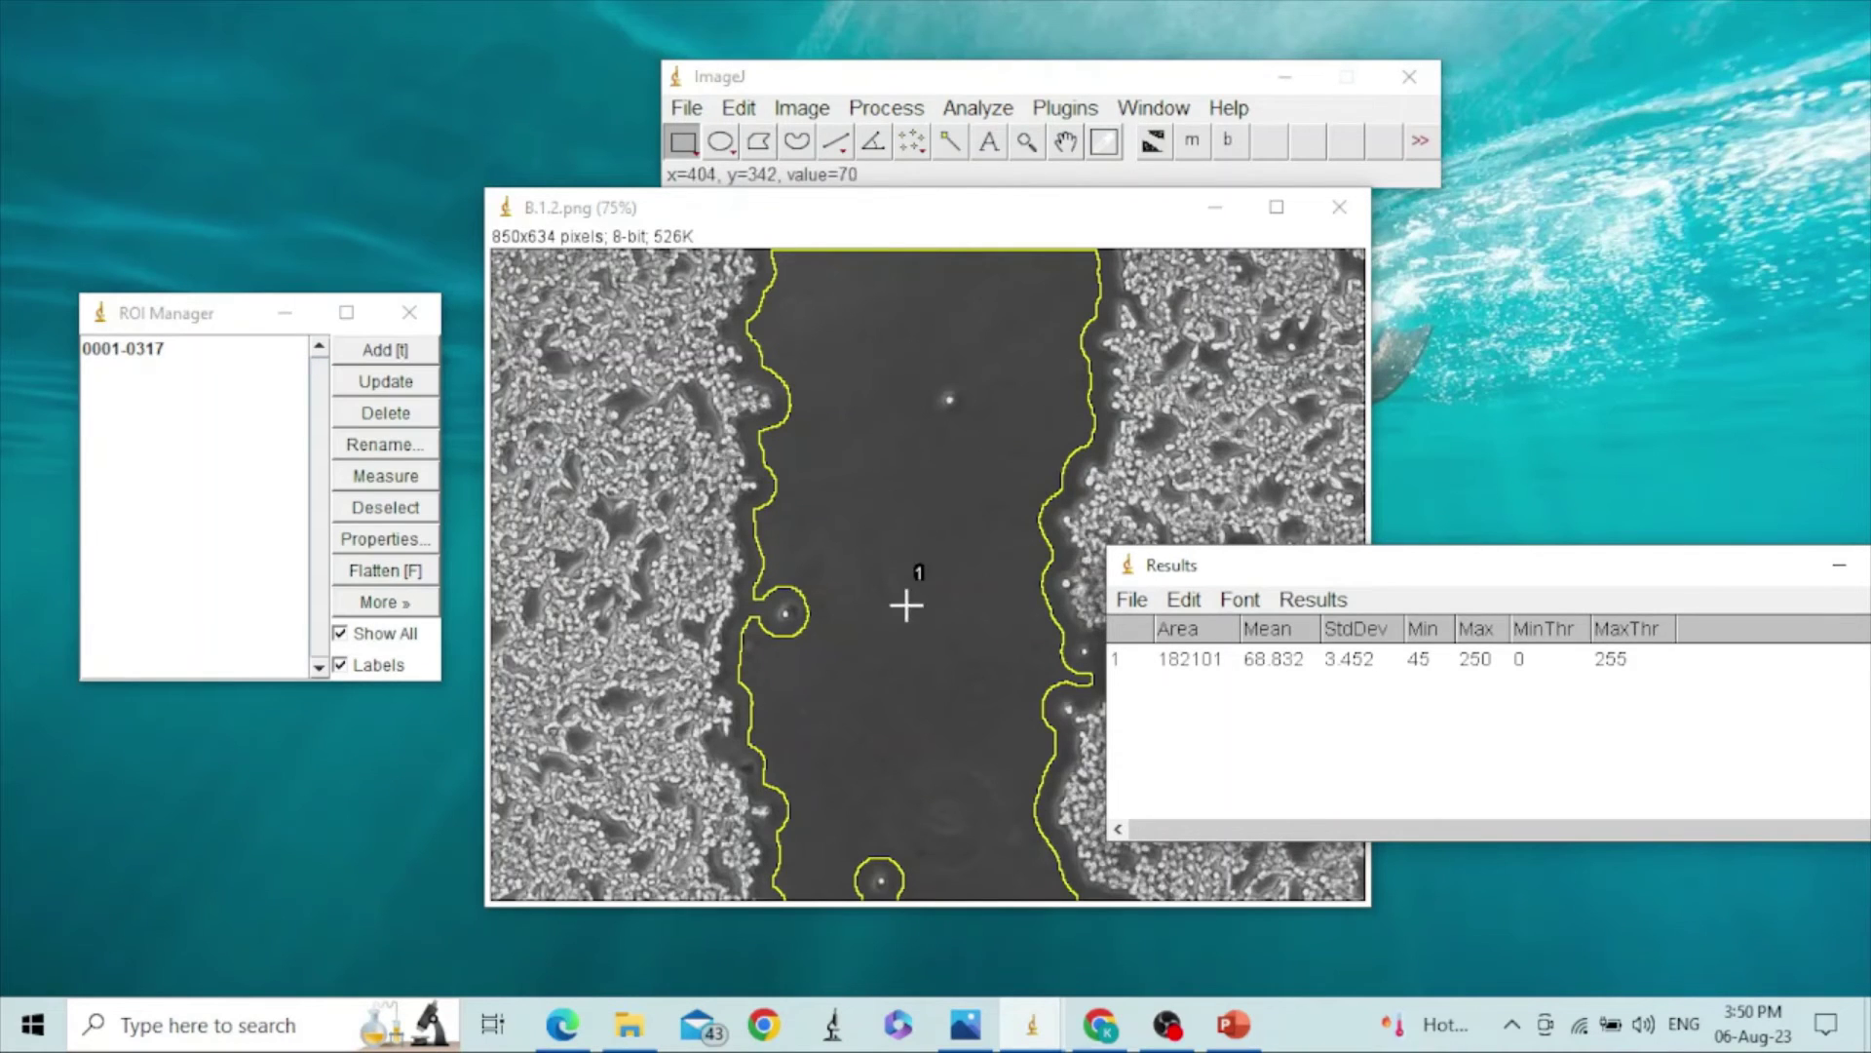
pyautogui.click(340, 665)
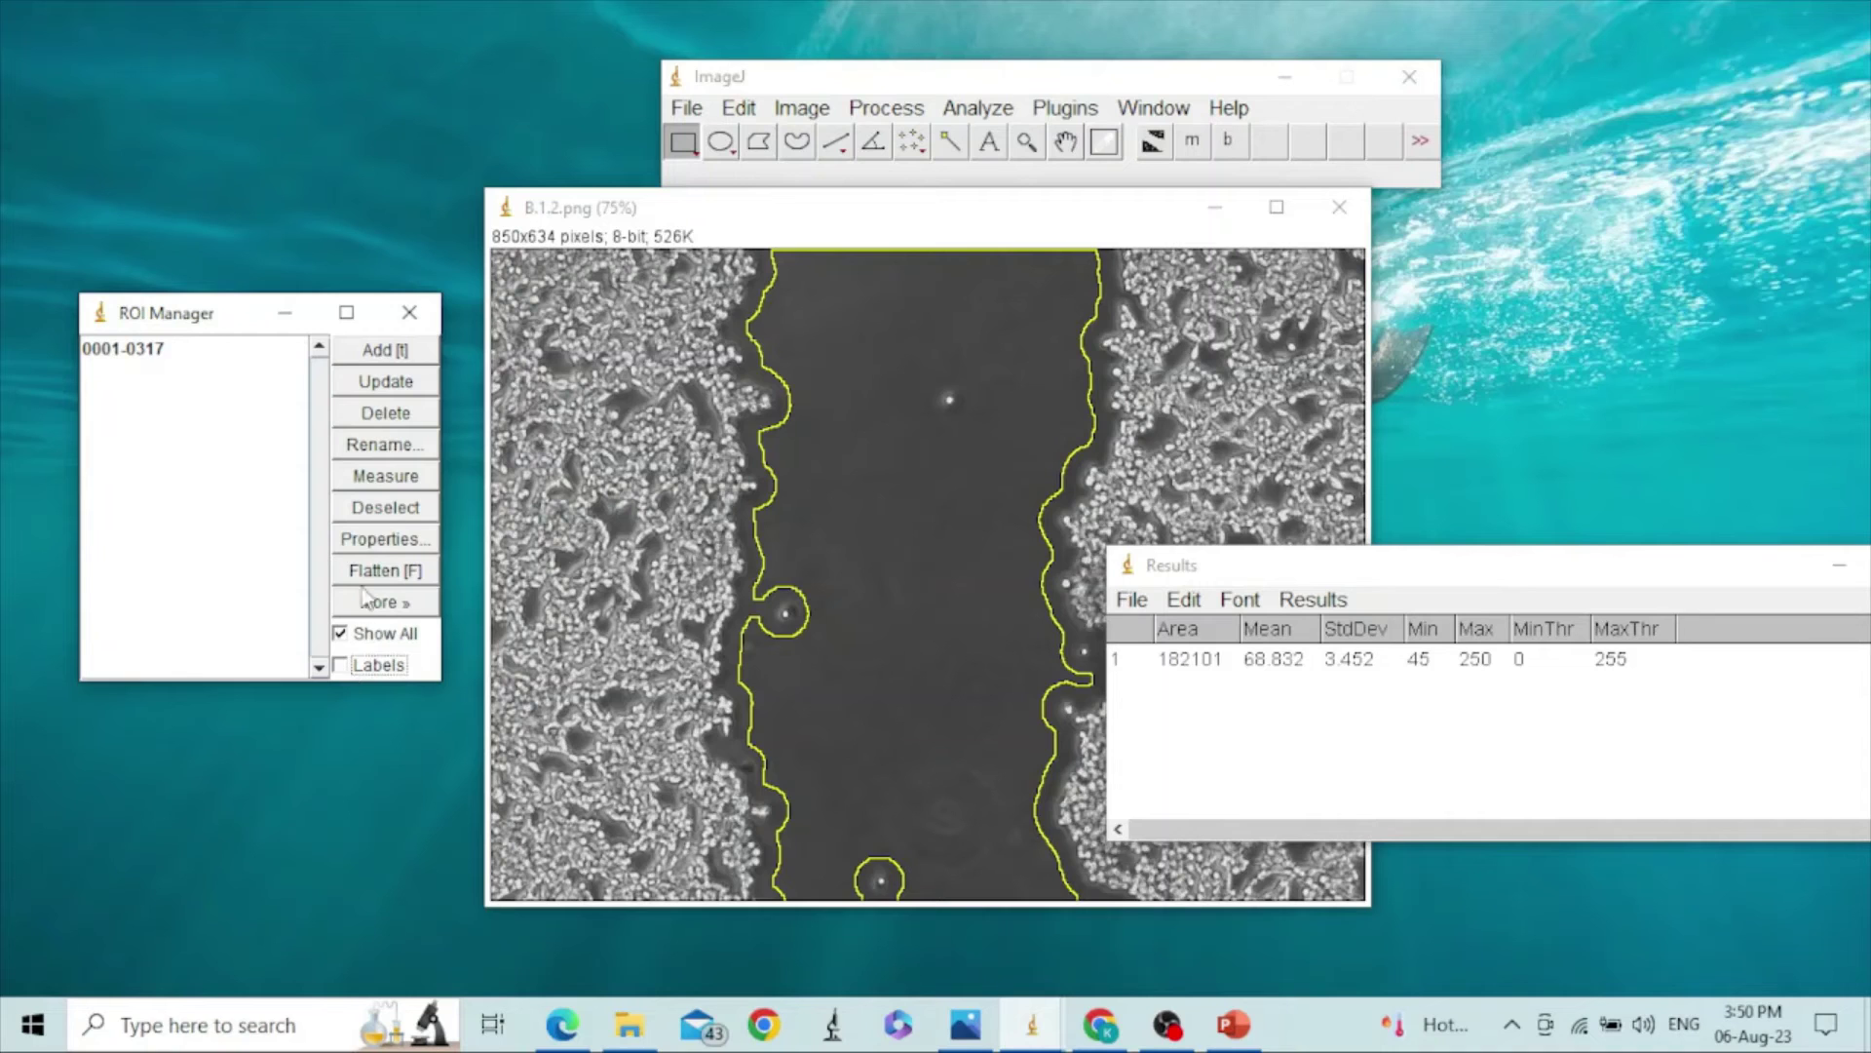
# Step: Change the wound outline's stroke colour from yellow to red
pyautogui.click(412, 548)
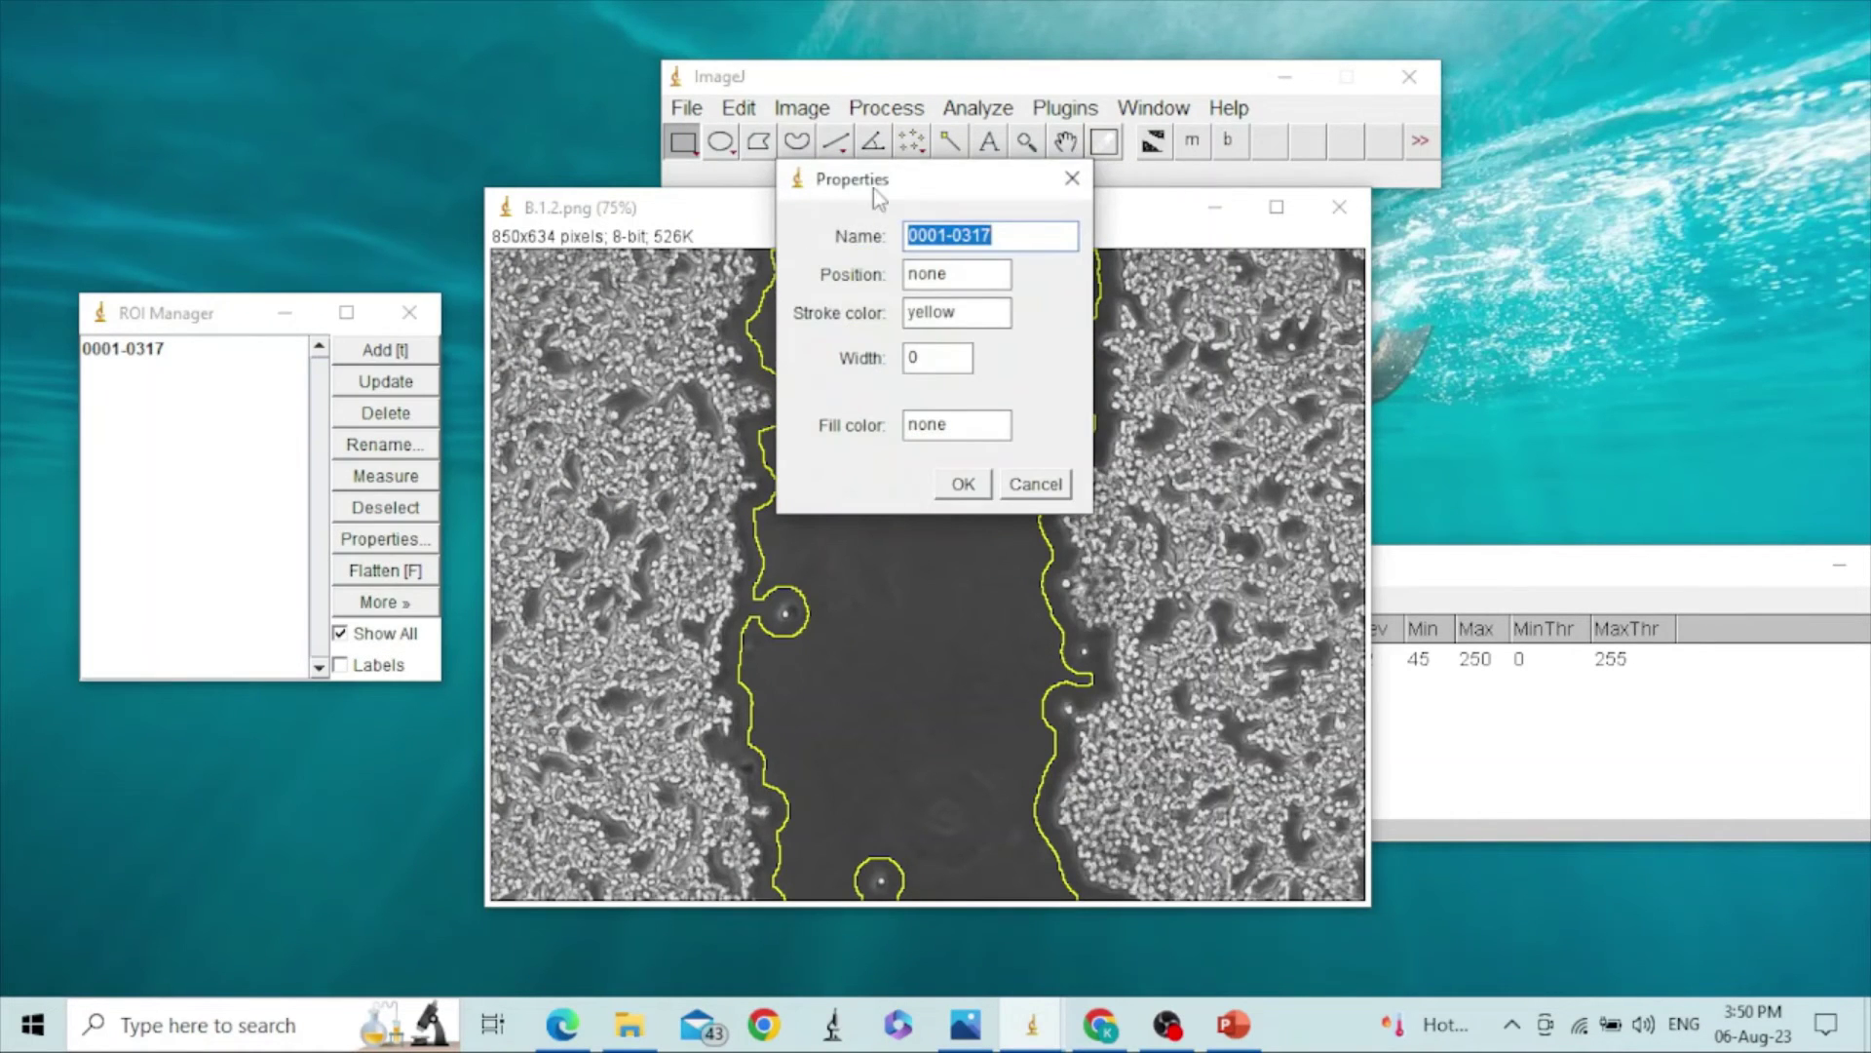
pyautogui.moveTo(873, 189); pyautogui.dragTo(1525, 203)
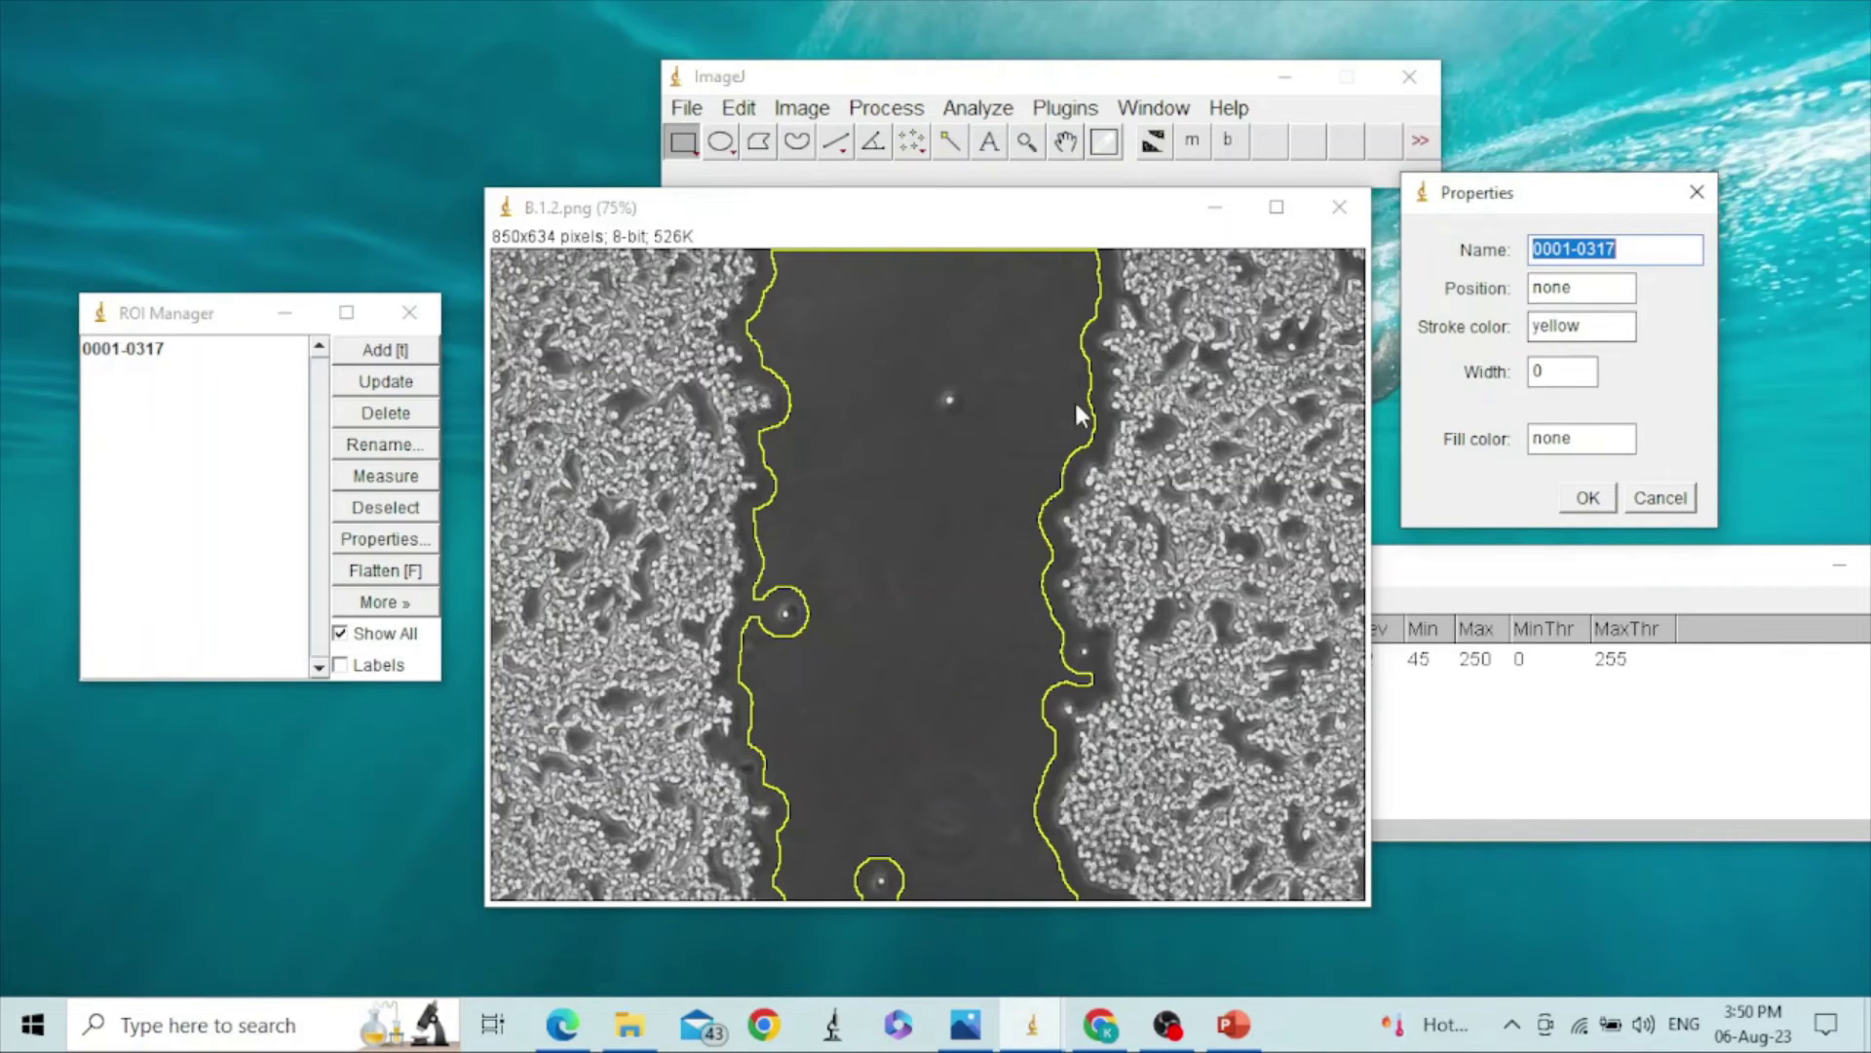
pyautogui.doubleClick(1579, 331)
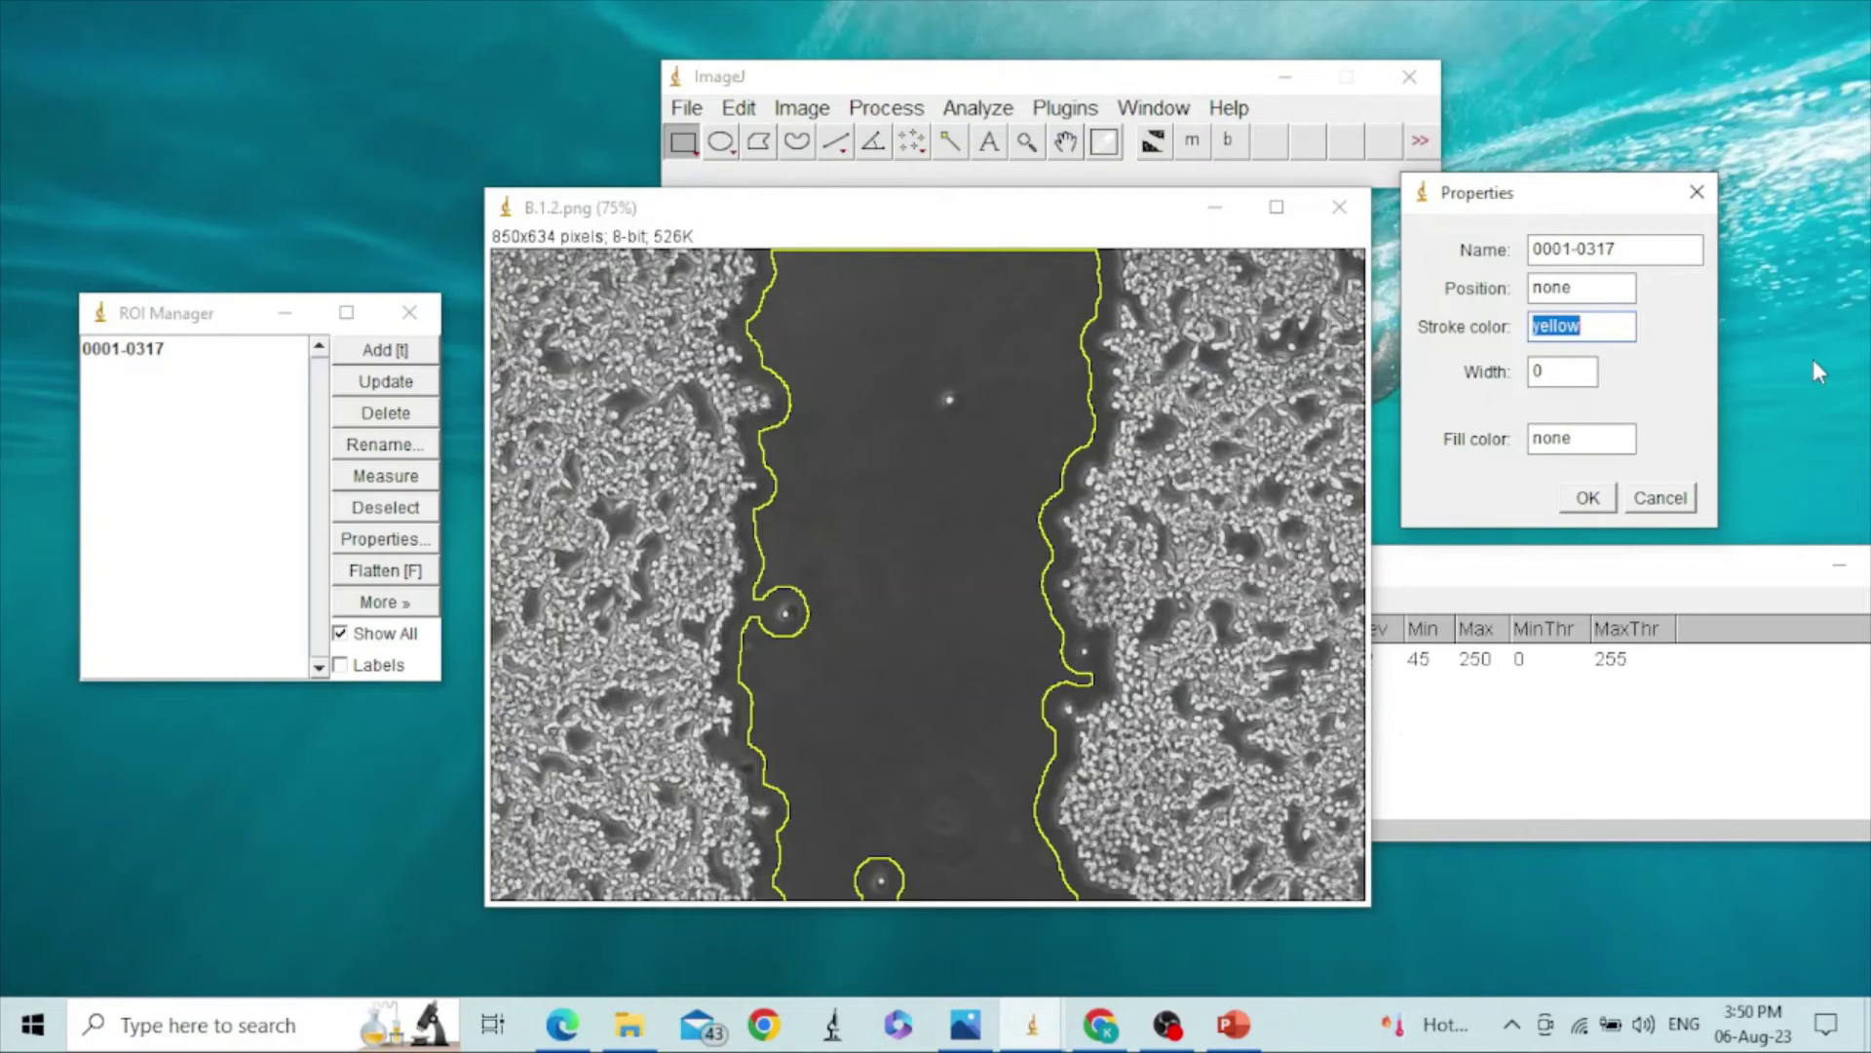
pyautogui.write('red')
pyautogui.click(1587, 498)
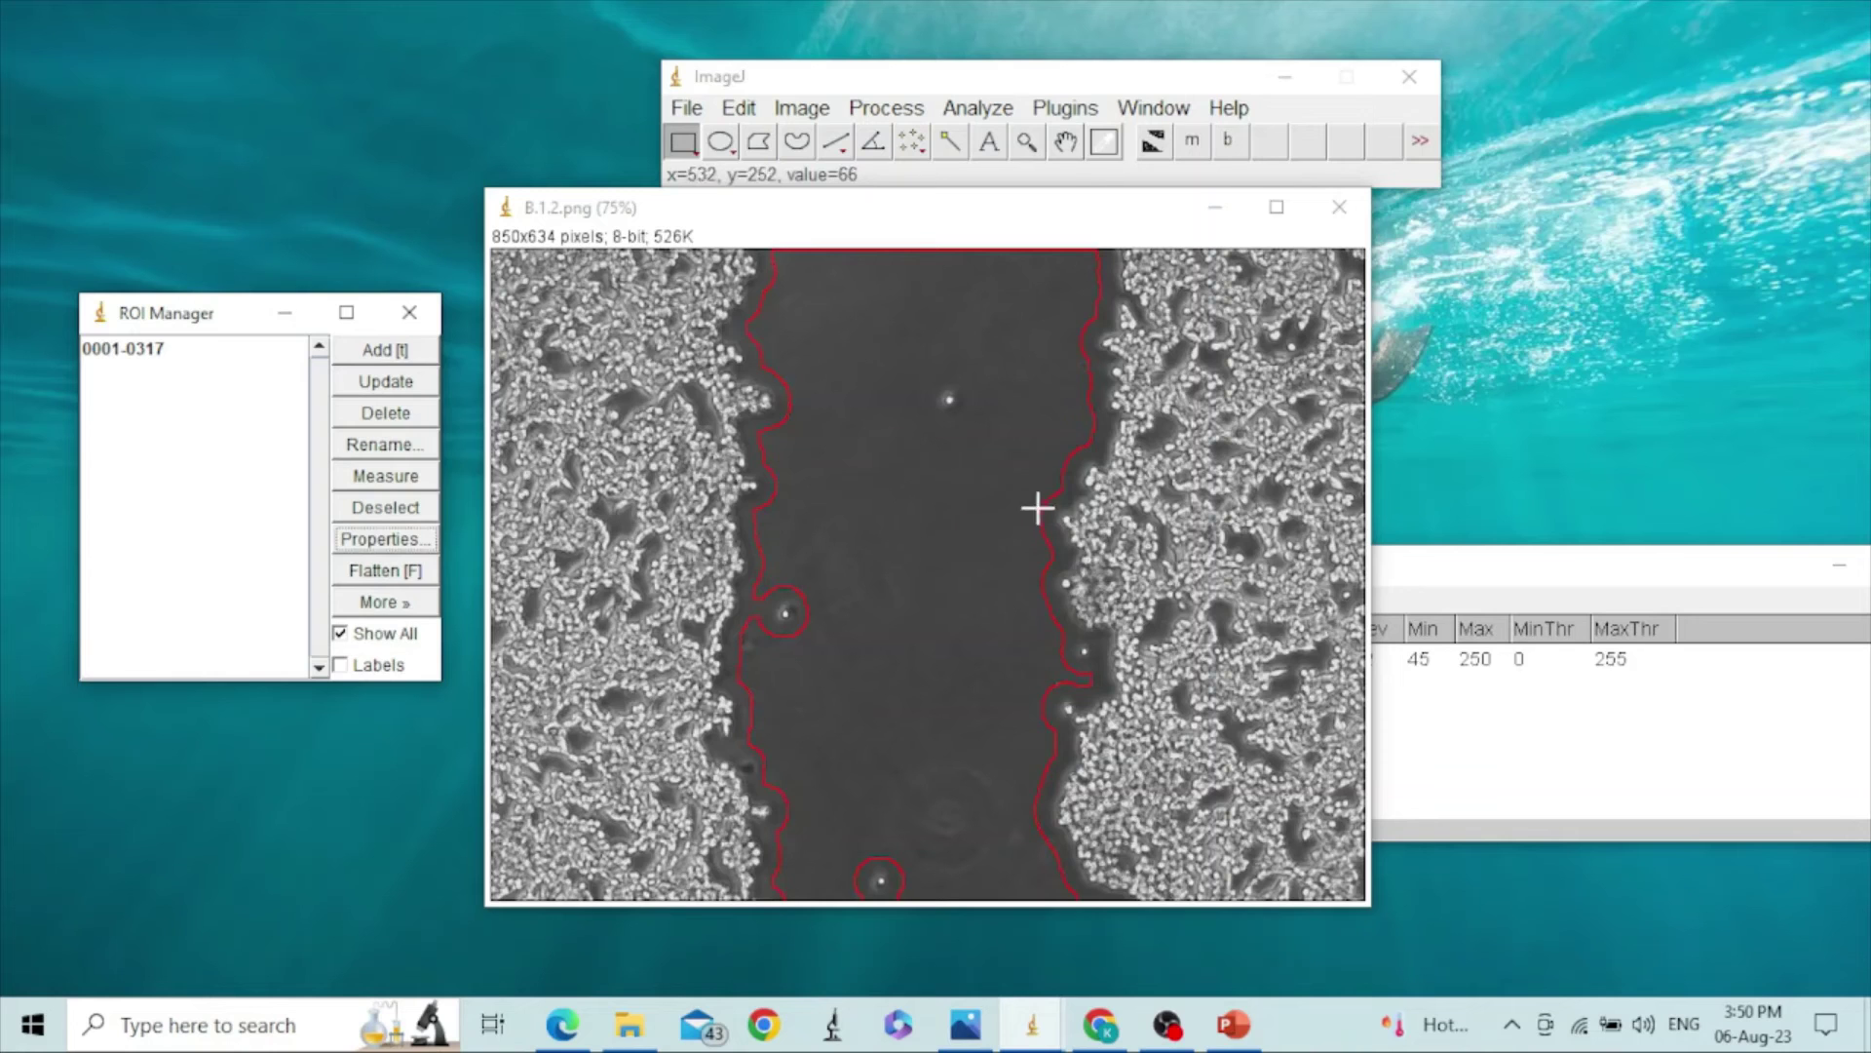
# Step: Set the wound outline width to 7
pyautogui.click(400, 542)
pyautogui.moveTo(887, 188); pyautogui.dragTo(1439, 232)
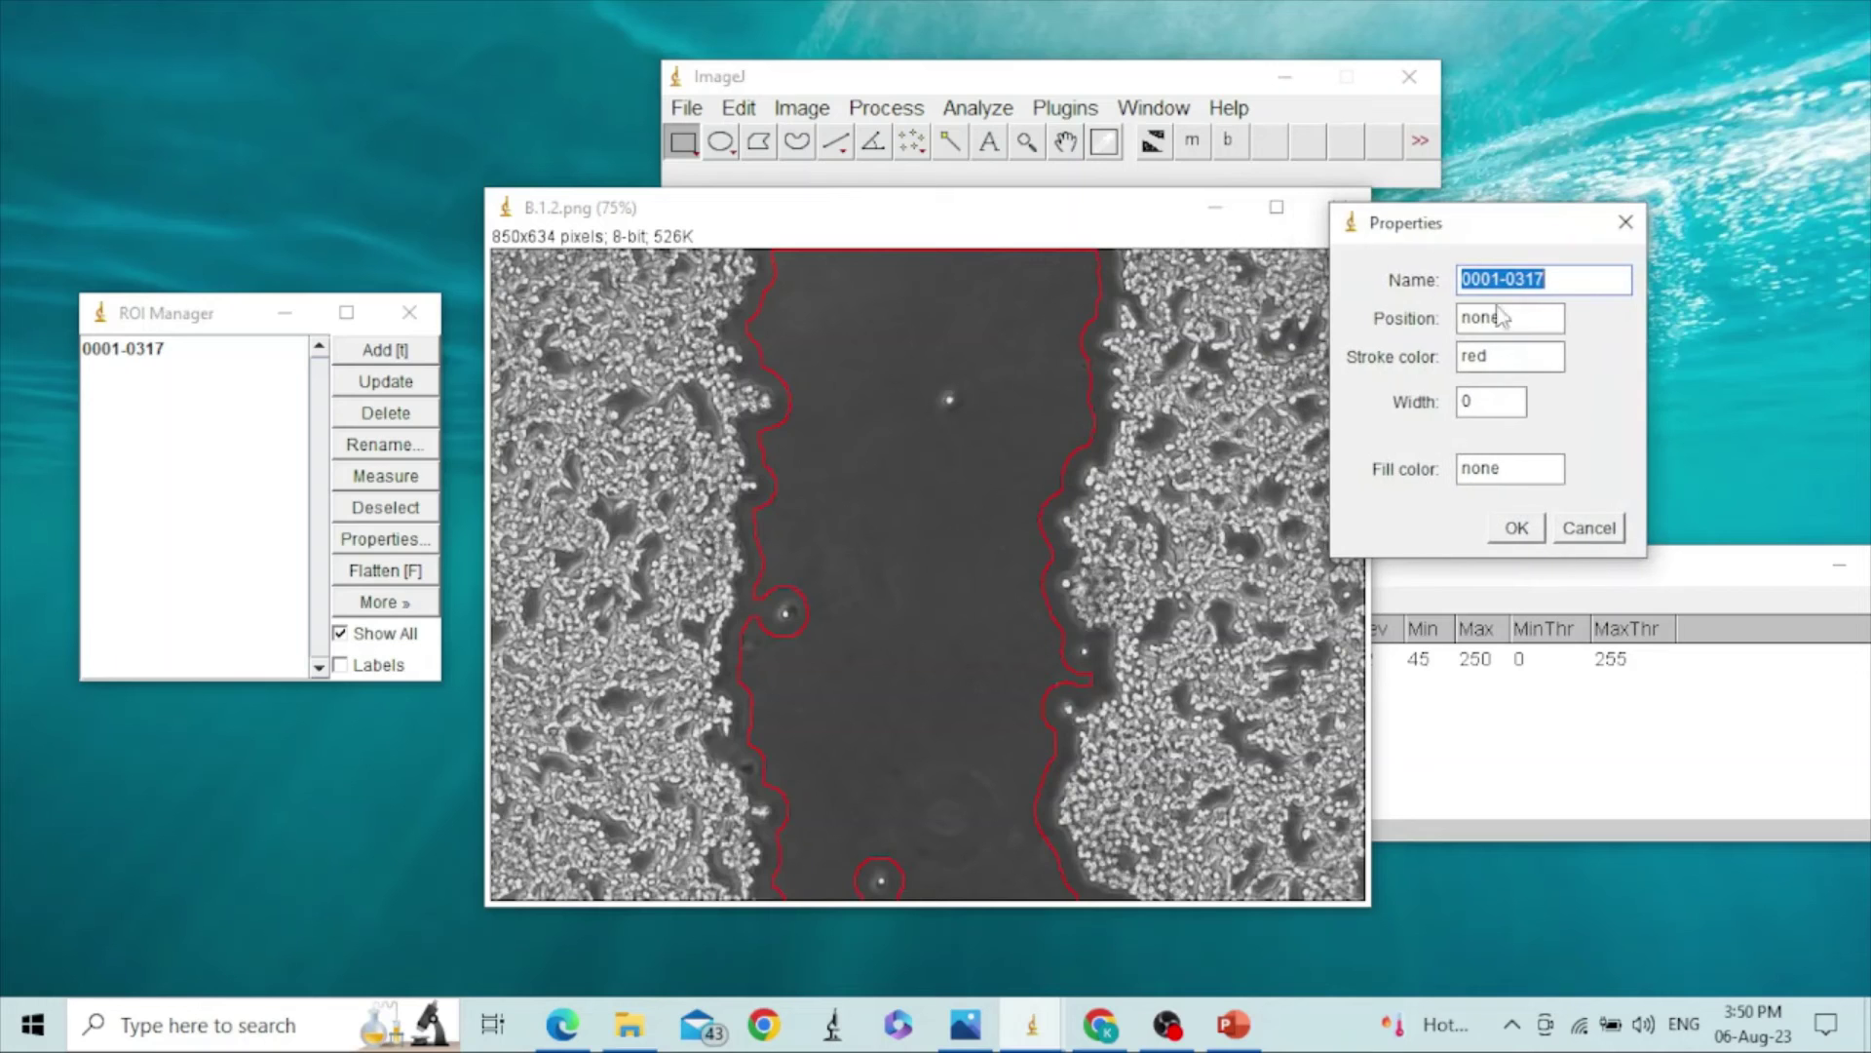
pyautogui.doubleClick(1506, 404)
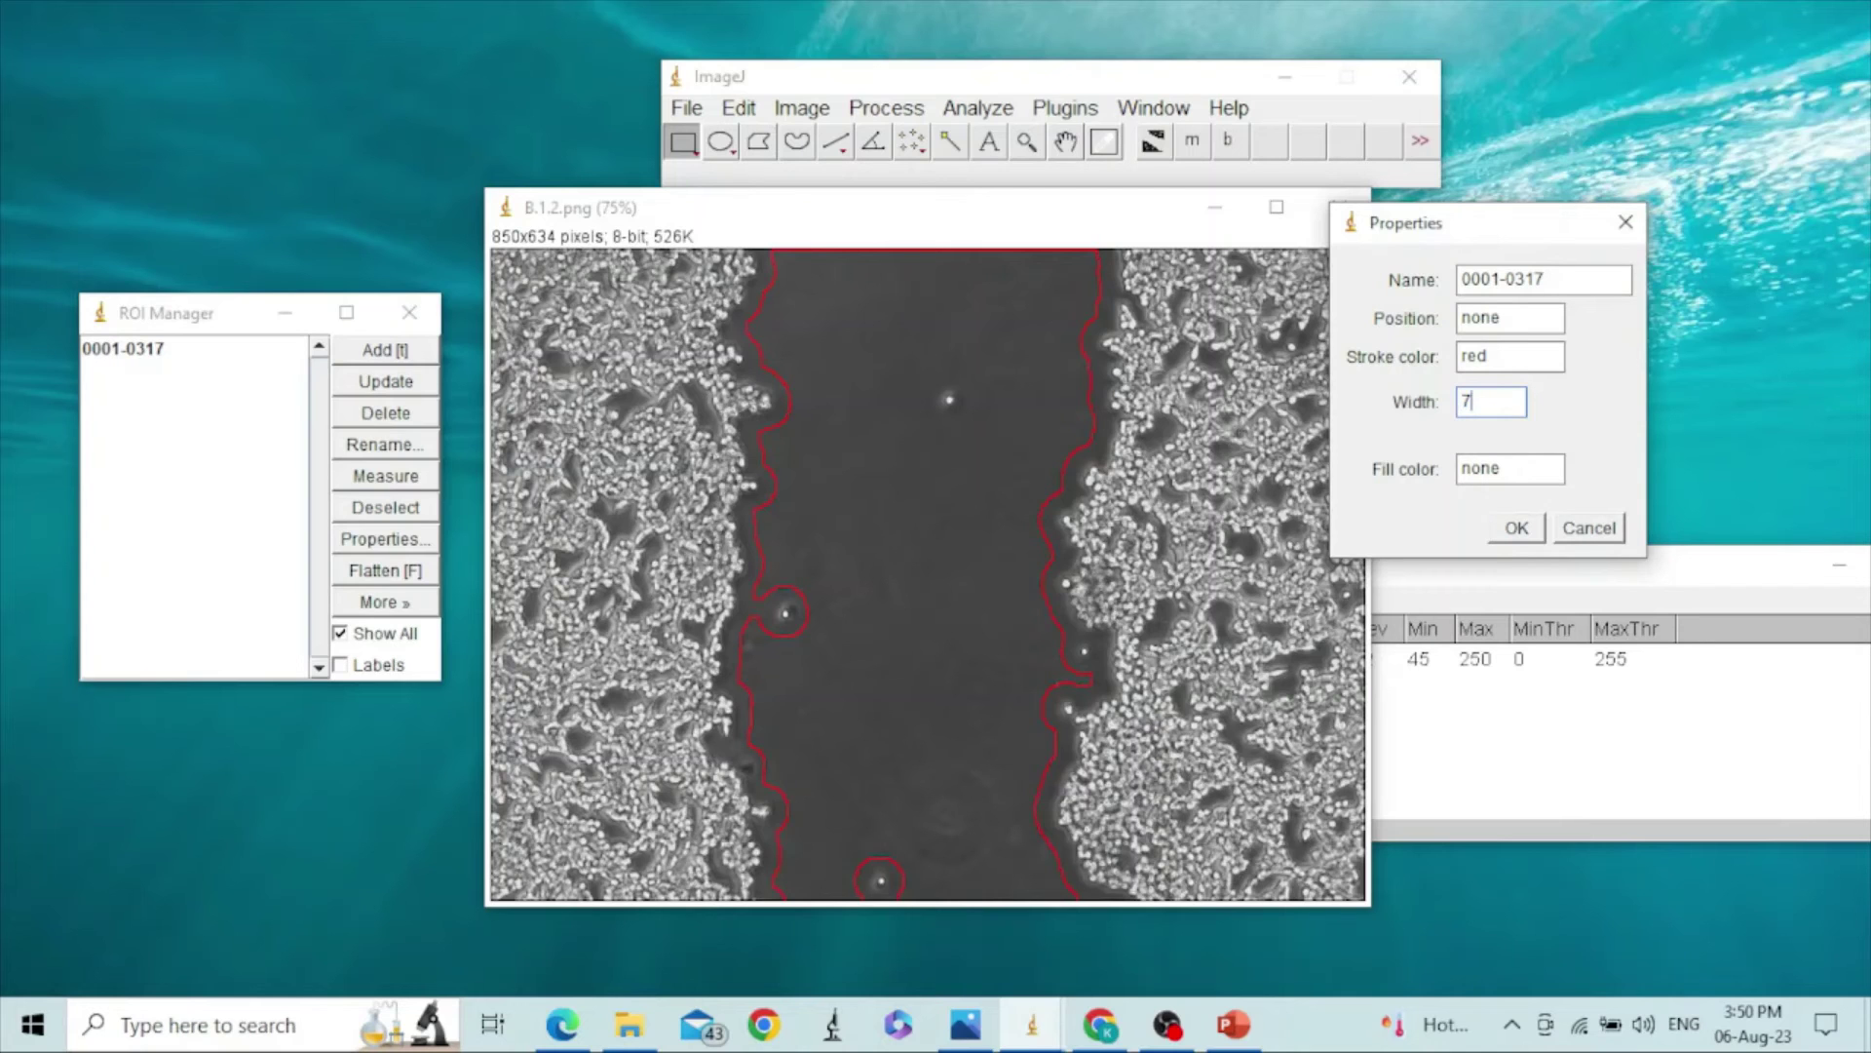
pyautogui.click(1511, 527)
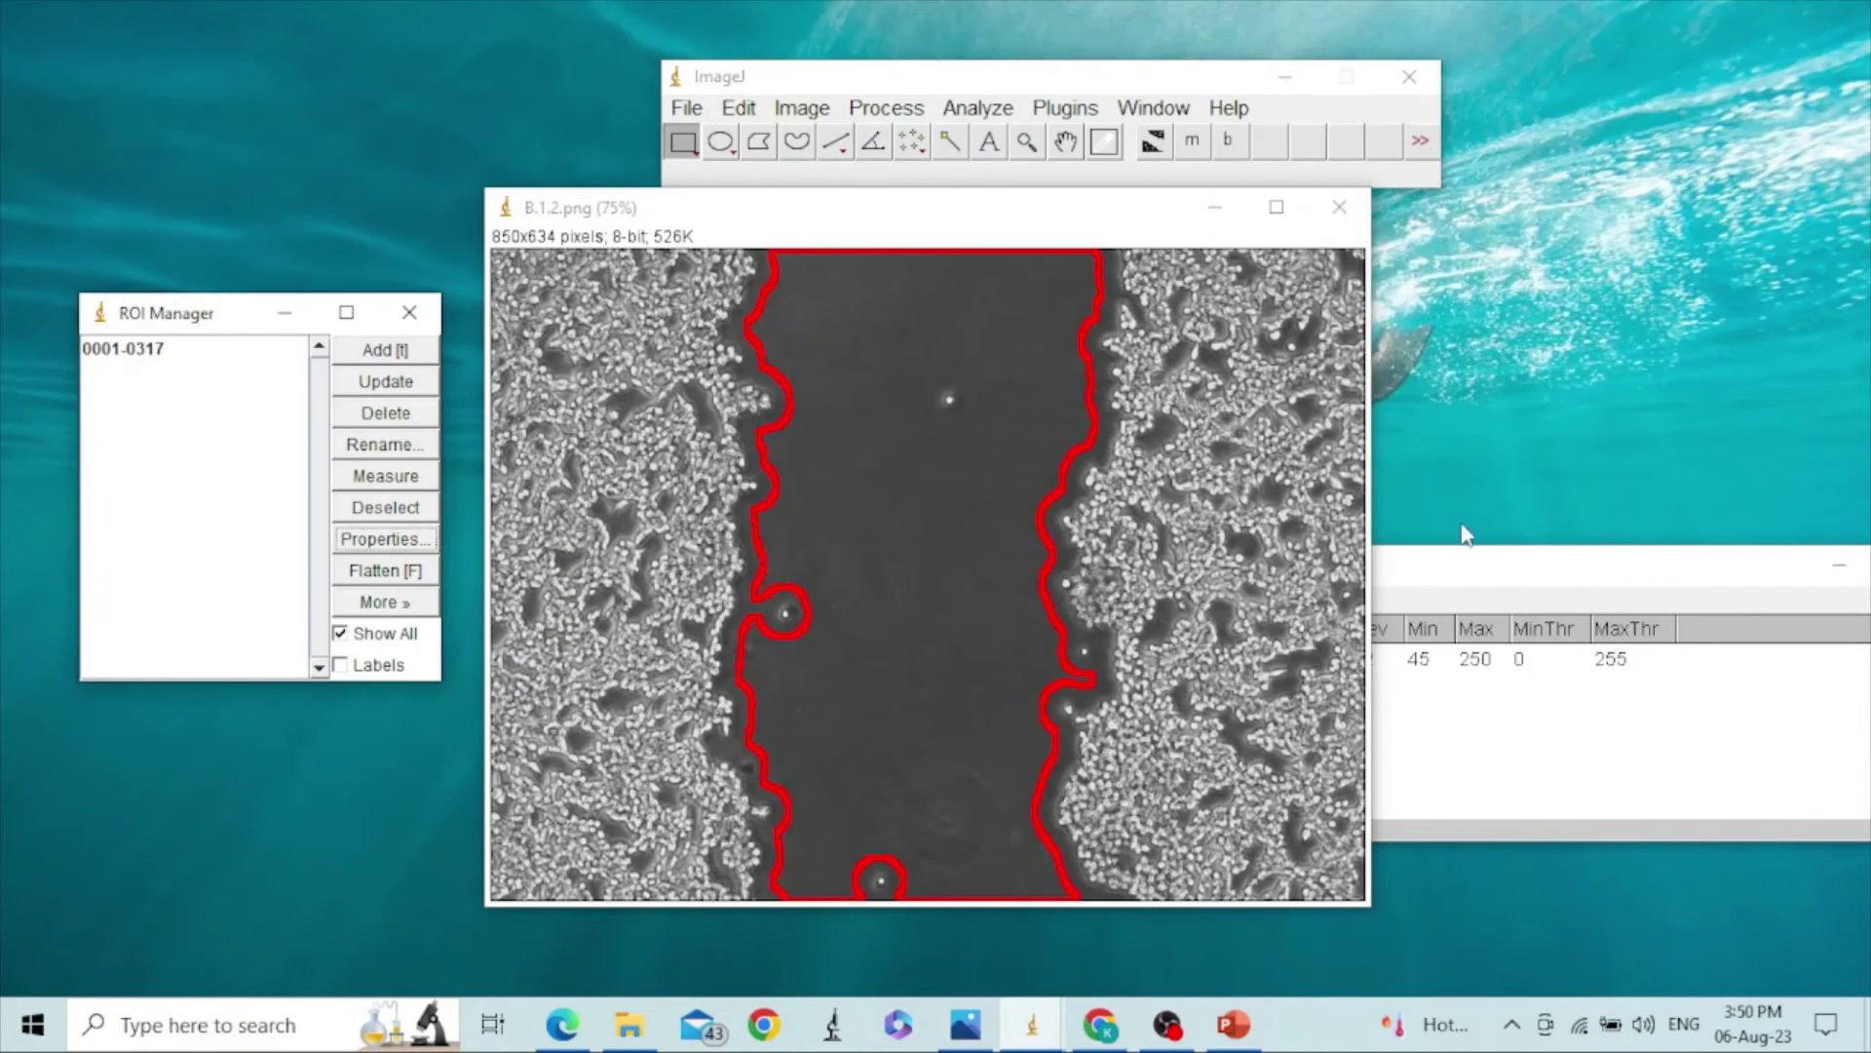
# Step: Fill the wound region with cyan
pyautogui.click(385, 538)
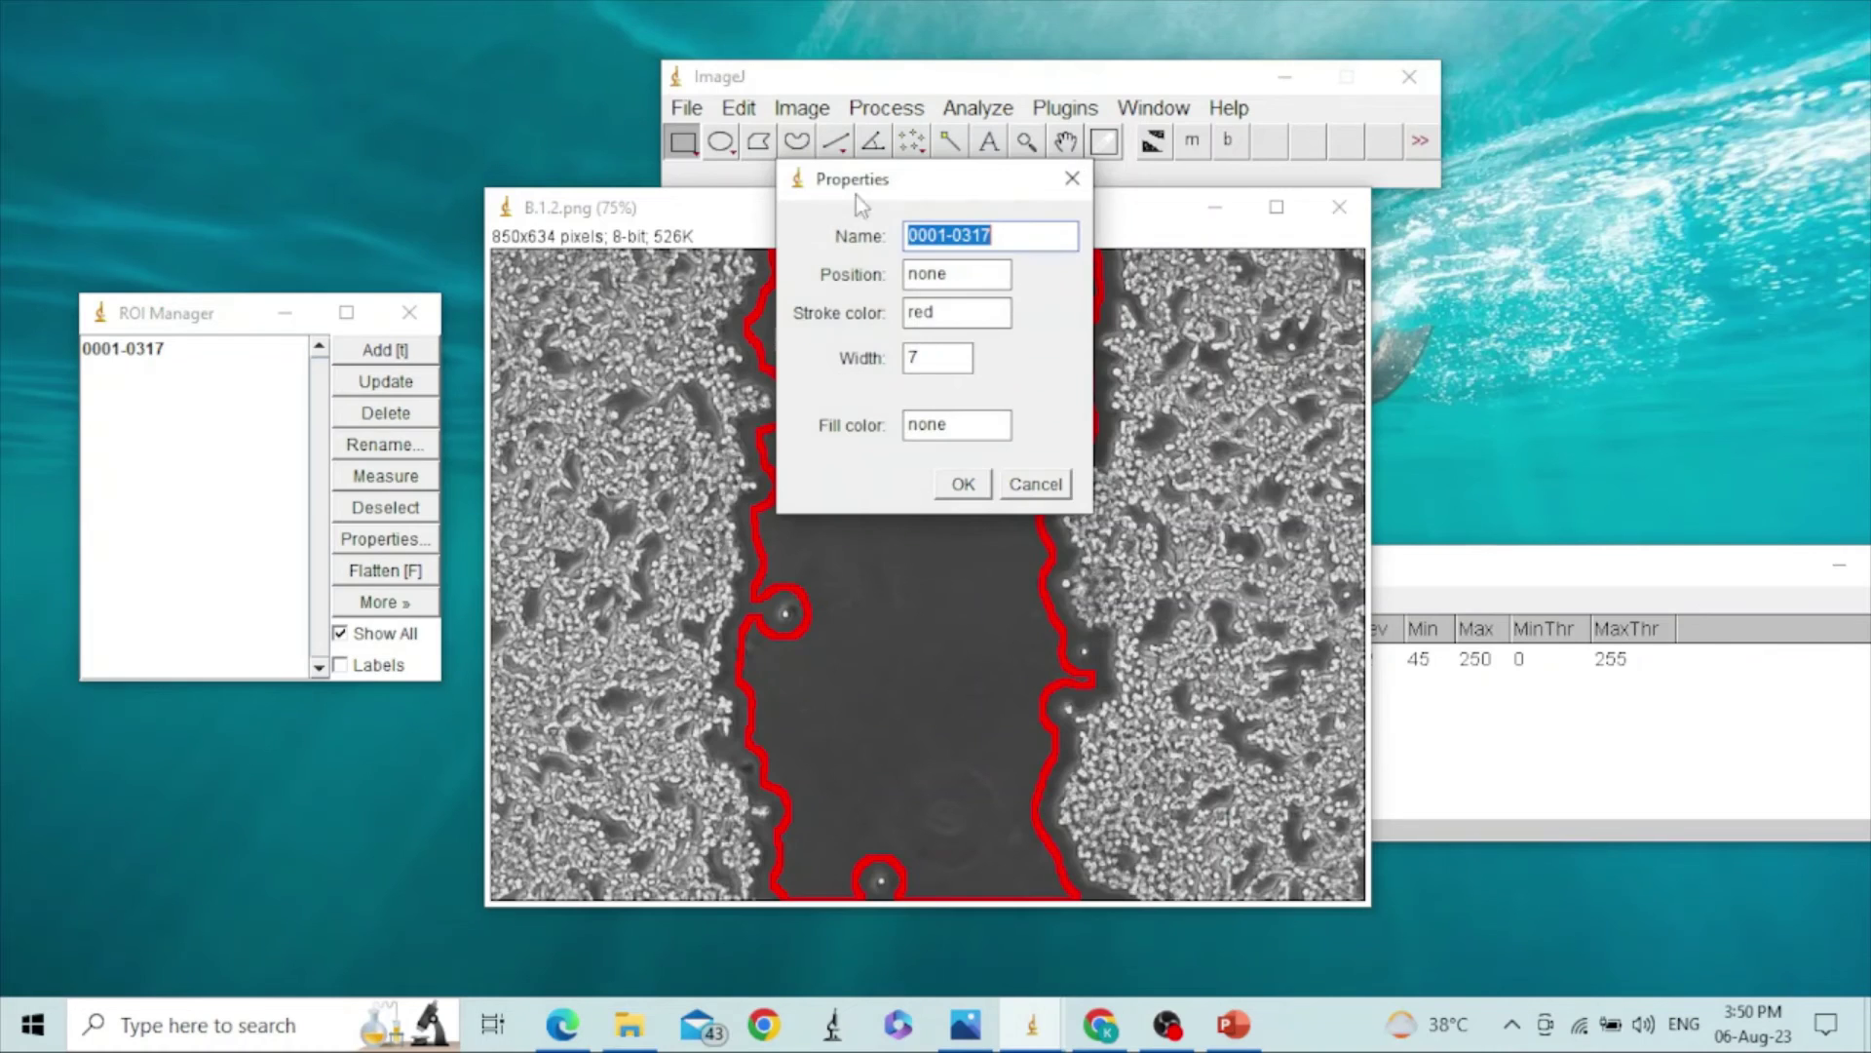
pyautogui.moveTo(882, 174); pyautogui.dragTo(1241, 190)
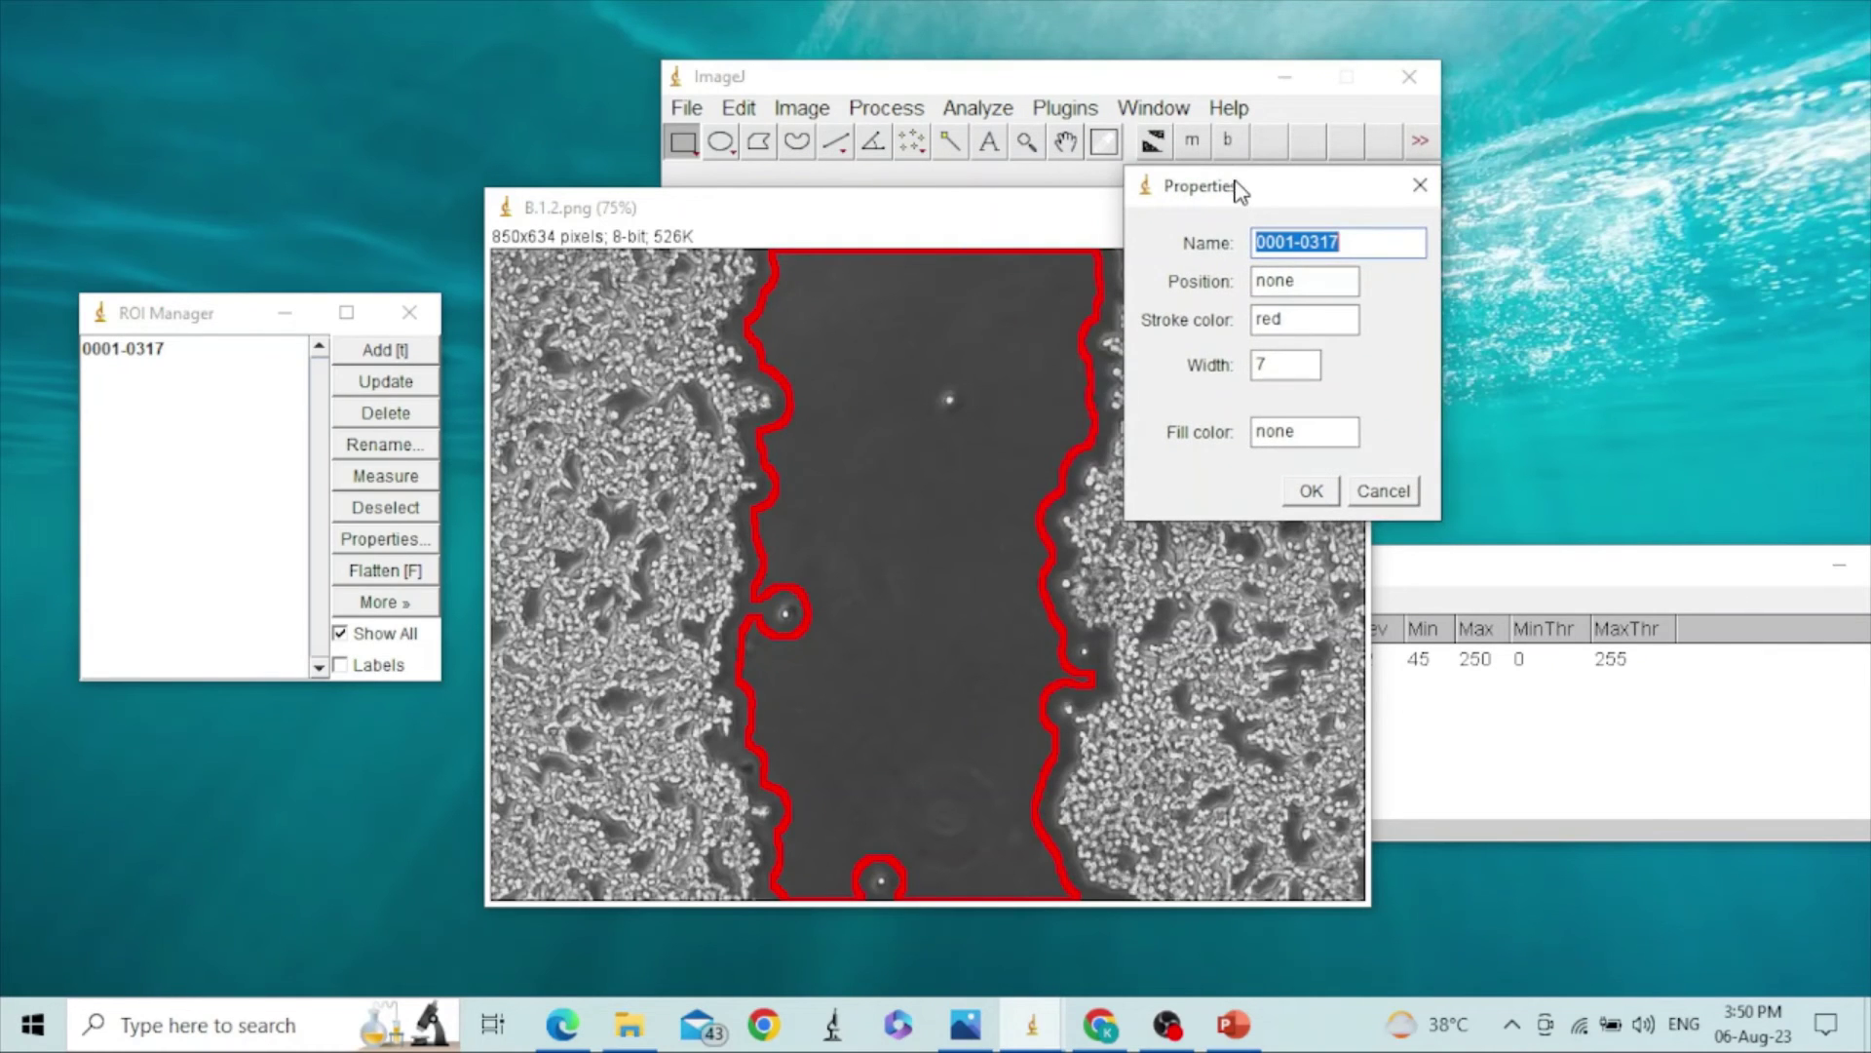
pyautogui.doubleClick(1302, 436)
pyautogui.write('c')
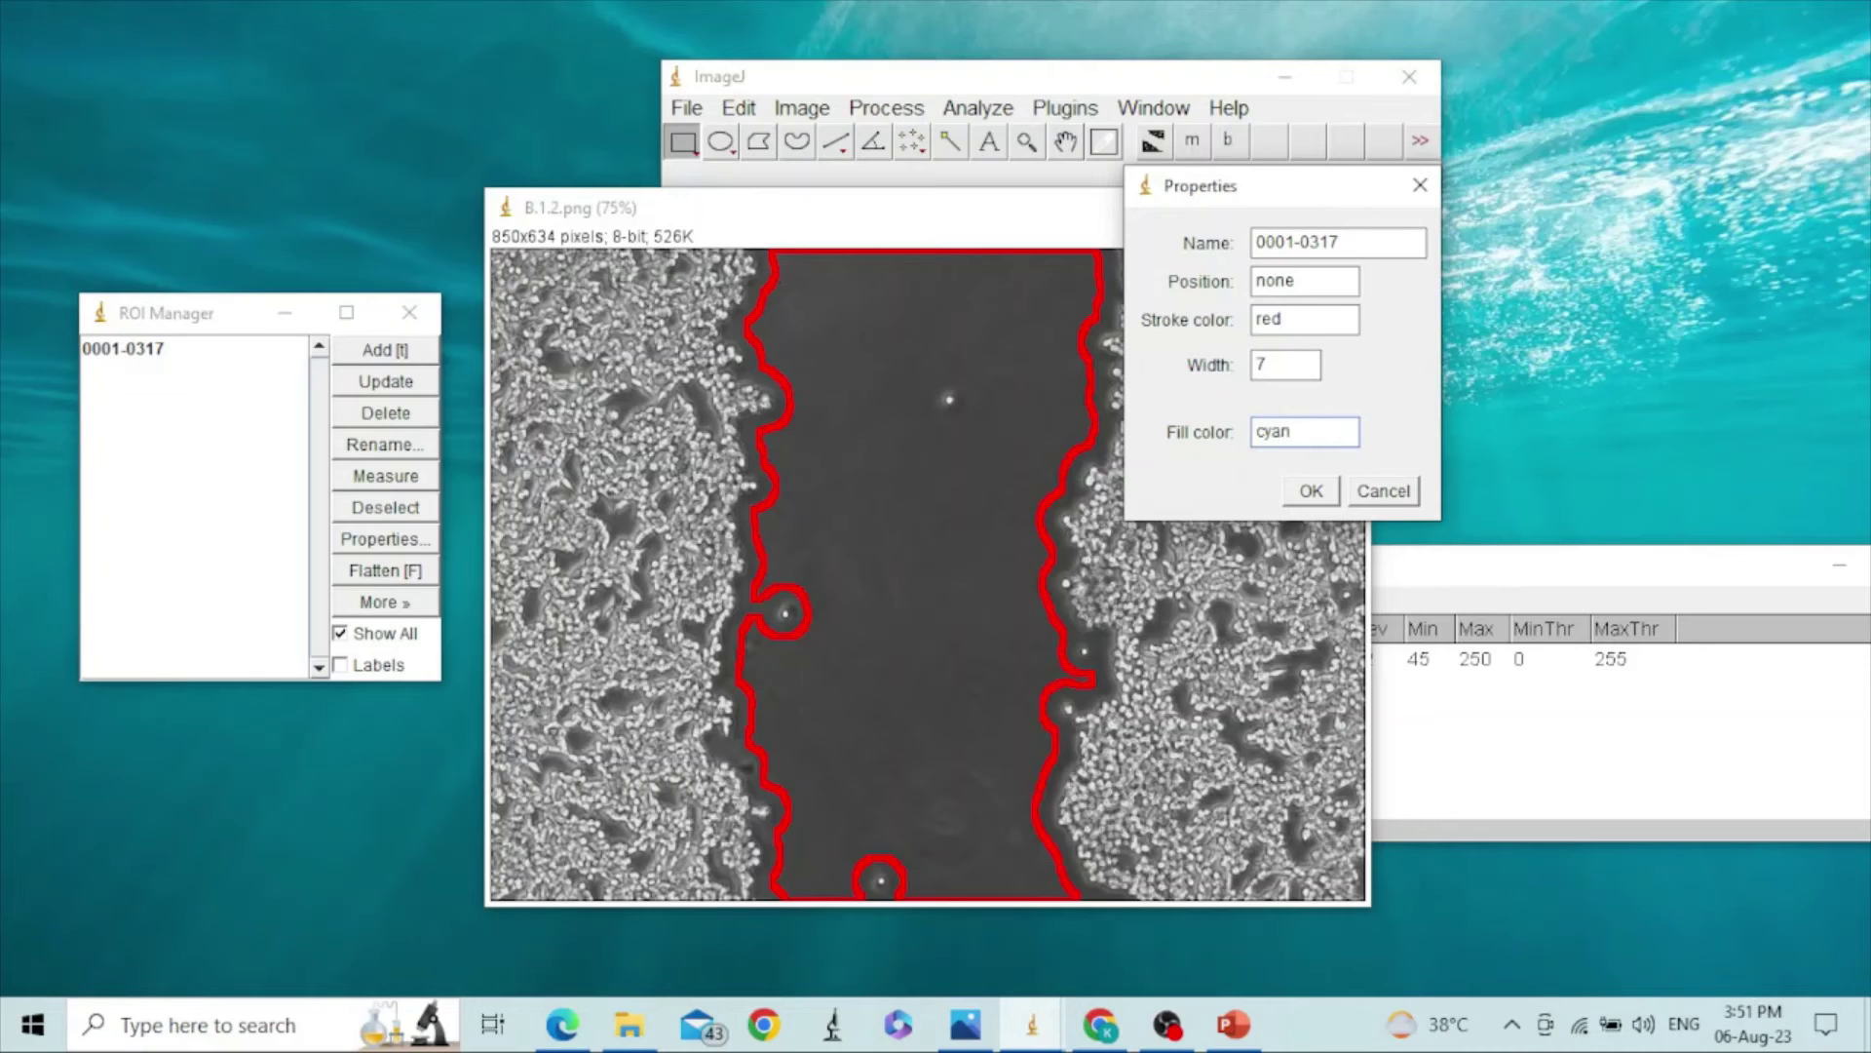
pyautogui.write('yan')
pyautogui.click(1311, 490)
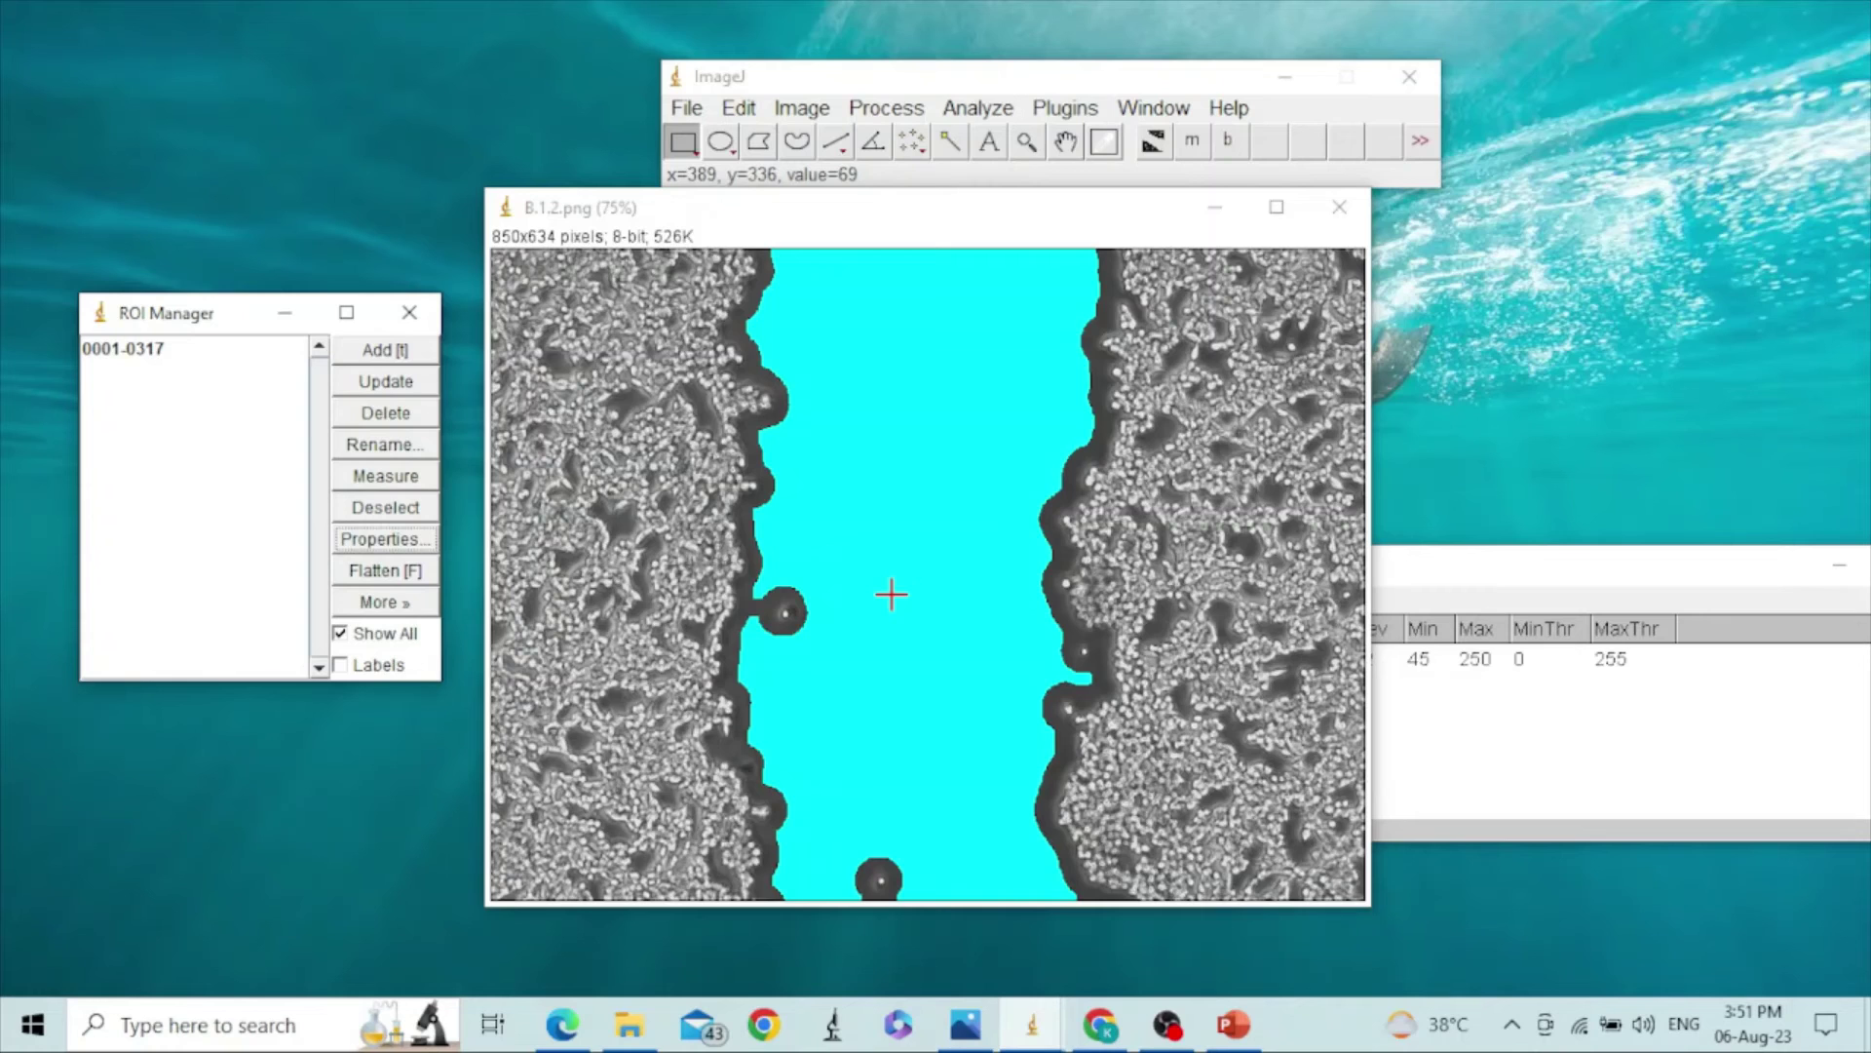
# Step: Save the Results table as Results.xls on the Desktop, replacing the existing file
pyautogui.click(1495, 582)
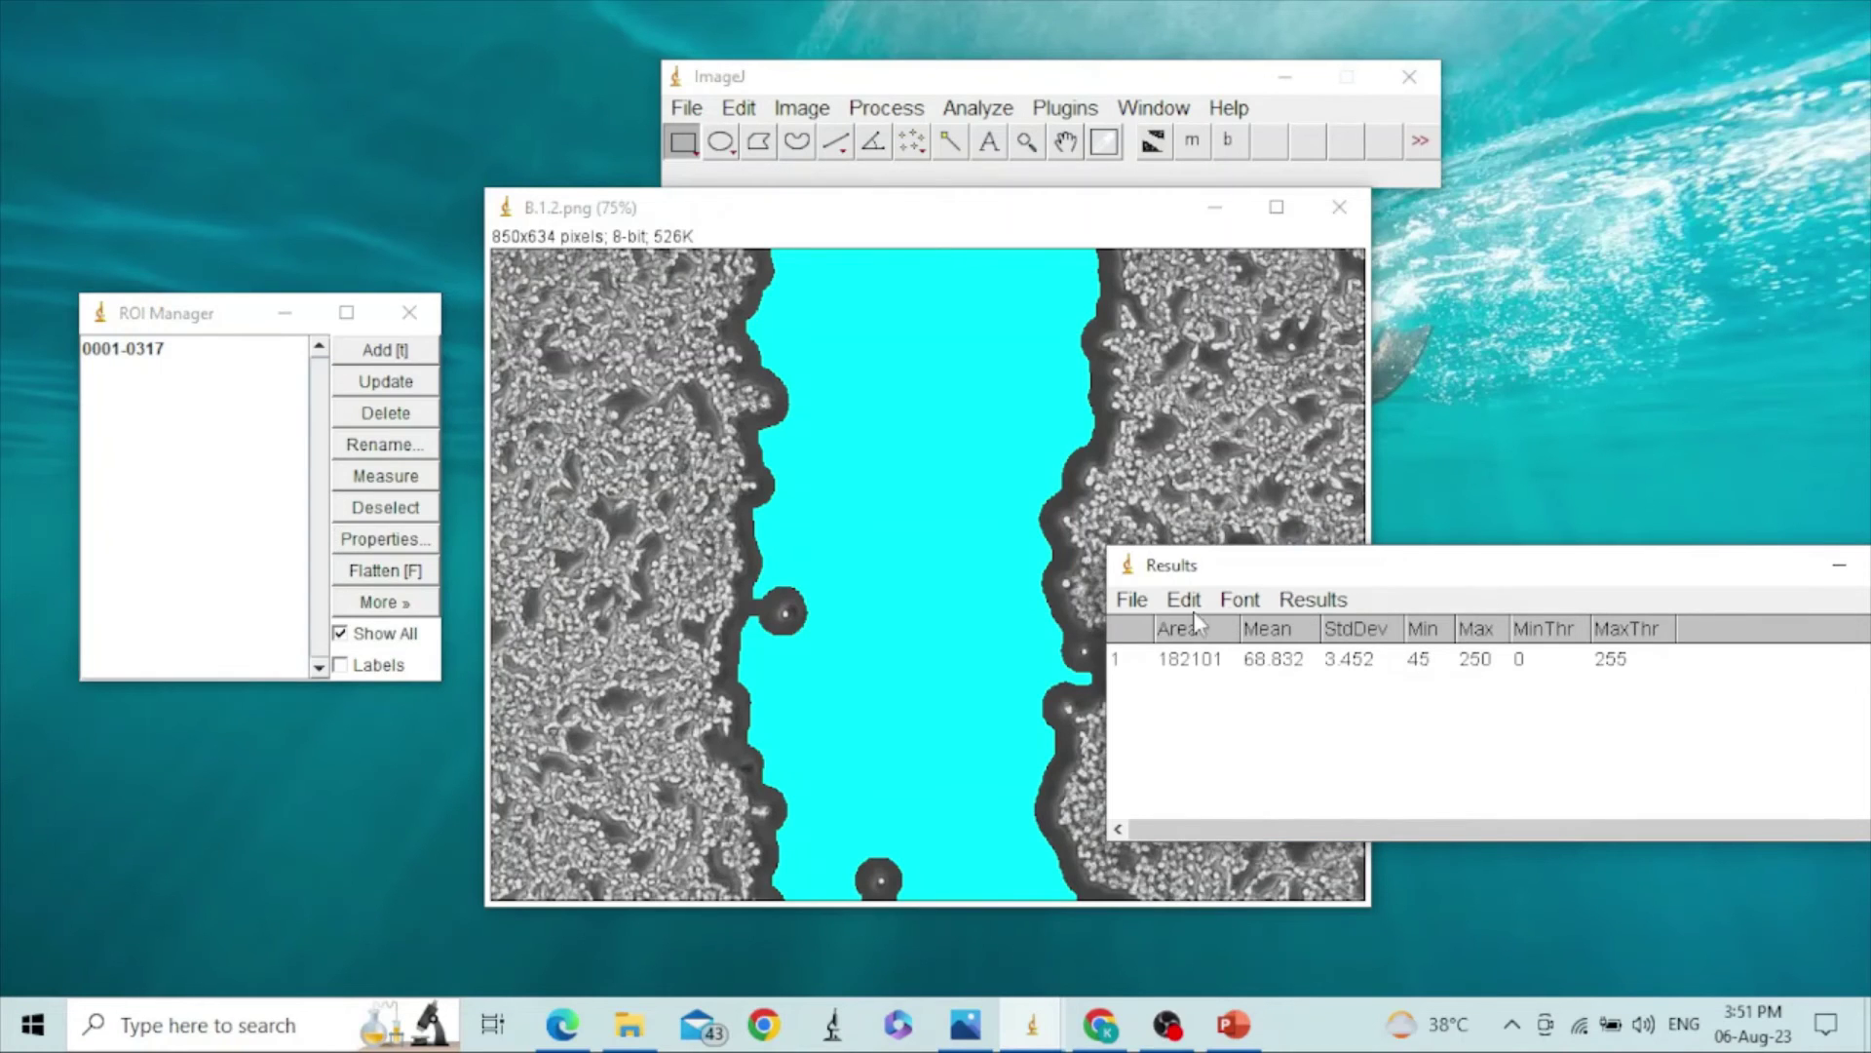
pyautogui.click(1133, 602)
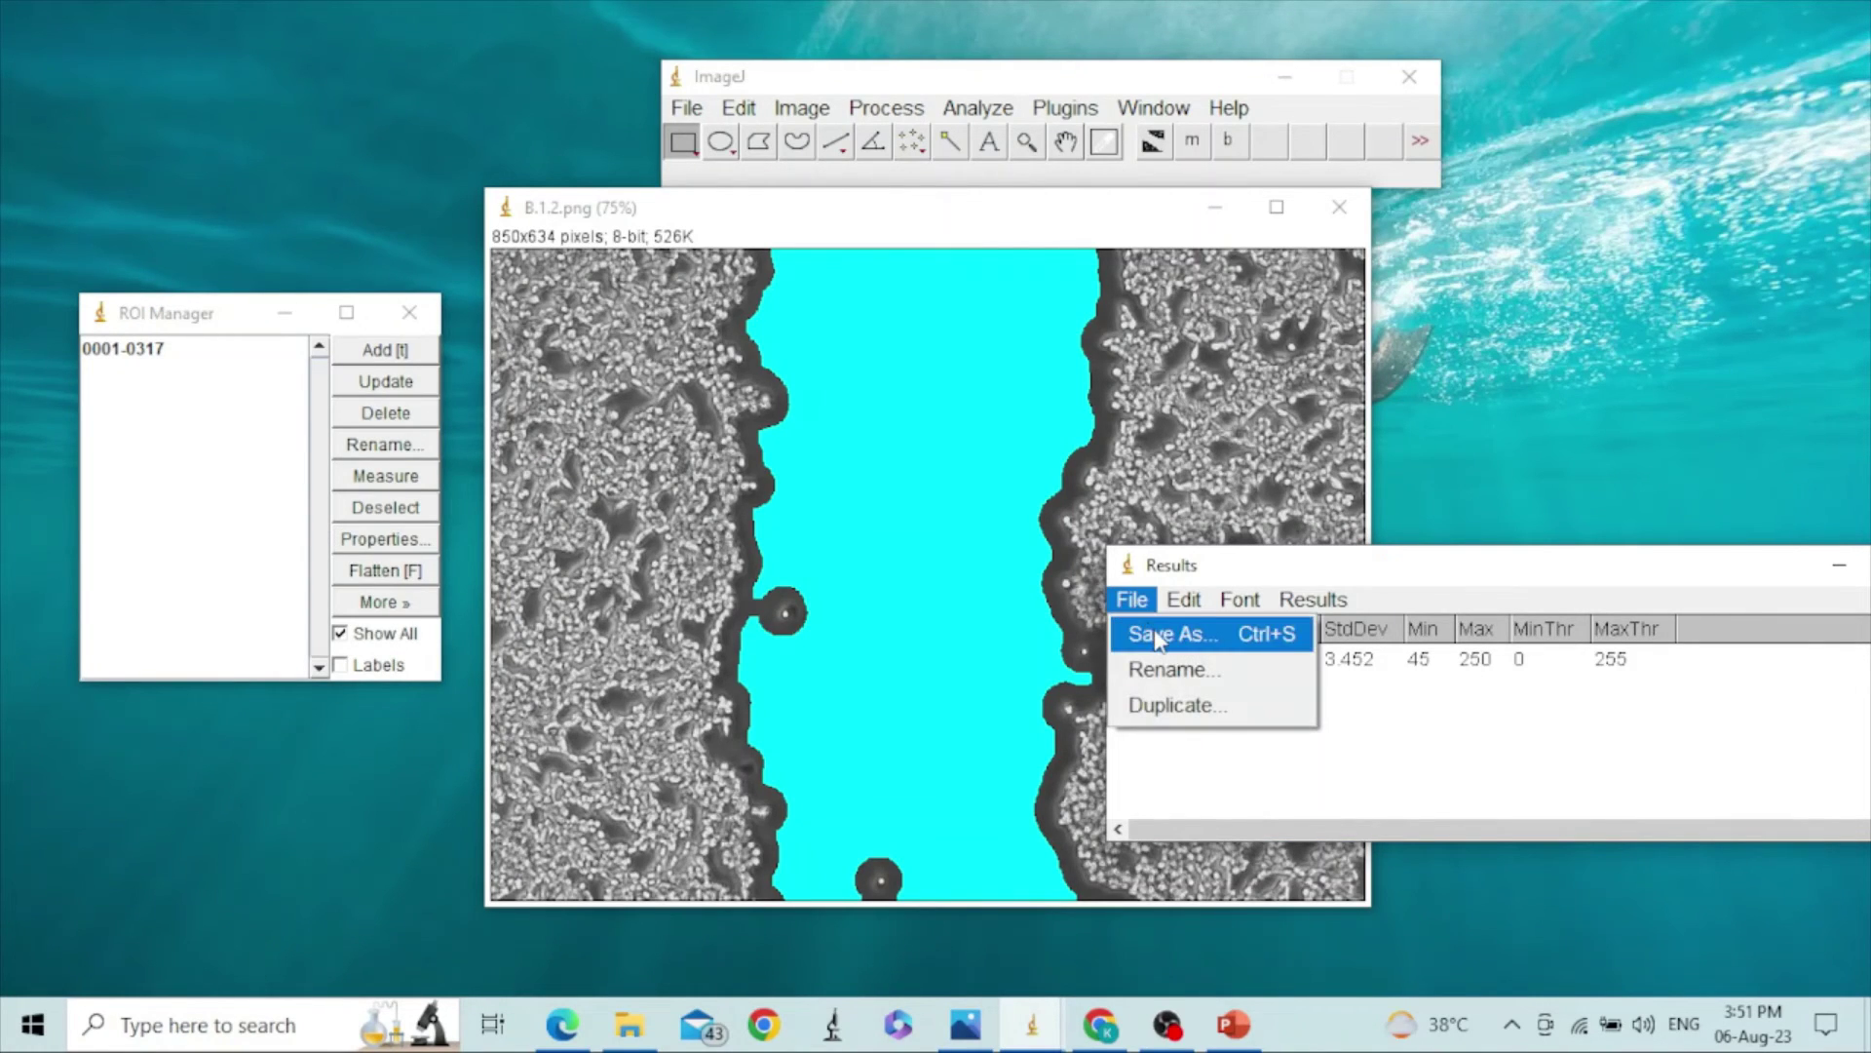
pyautogui.click(1209, 635)
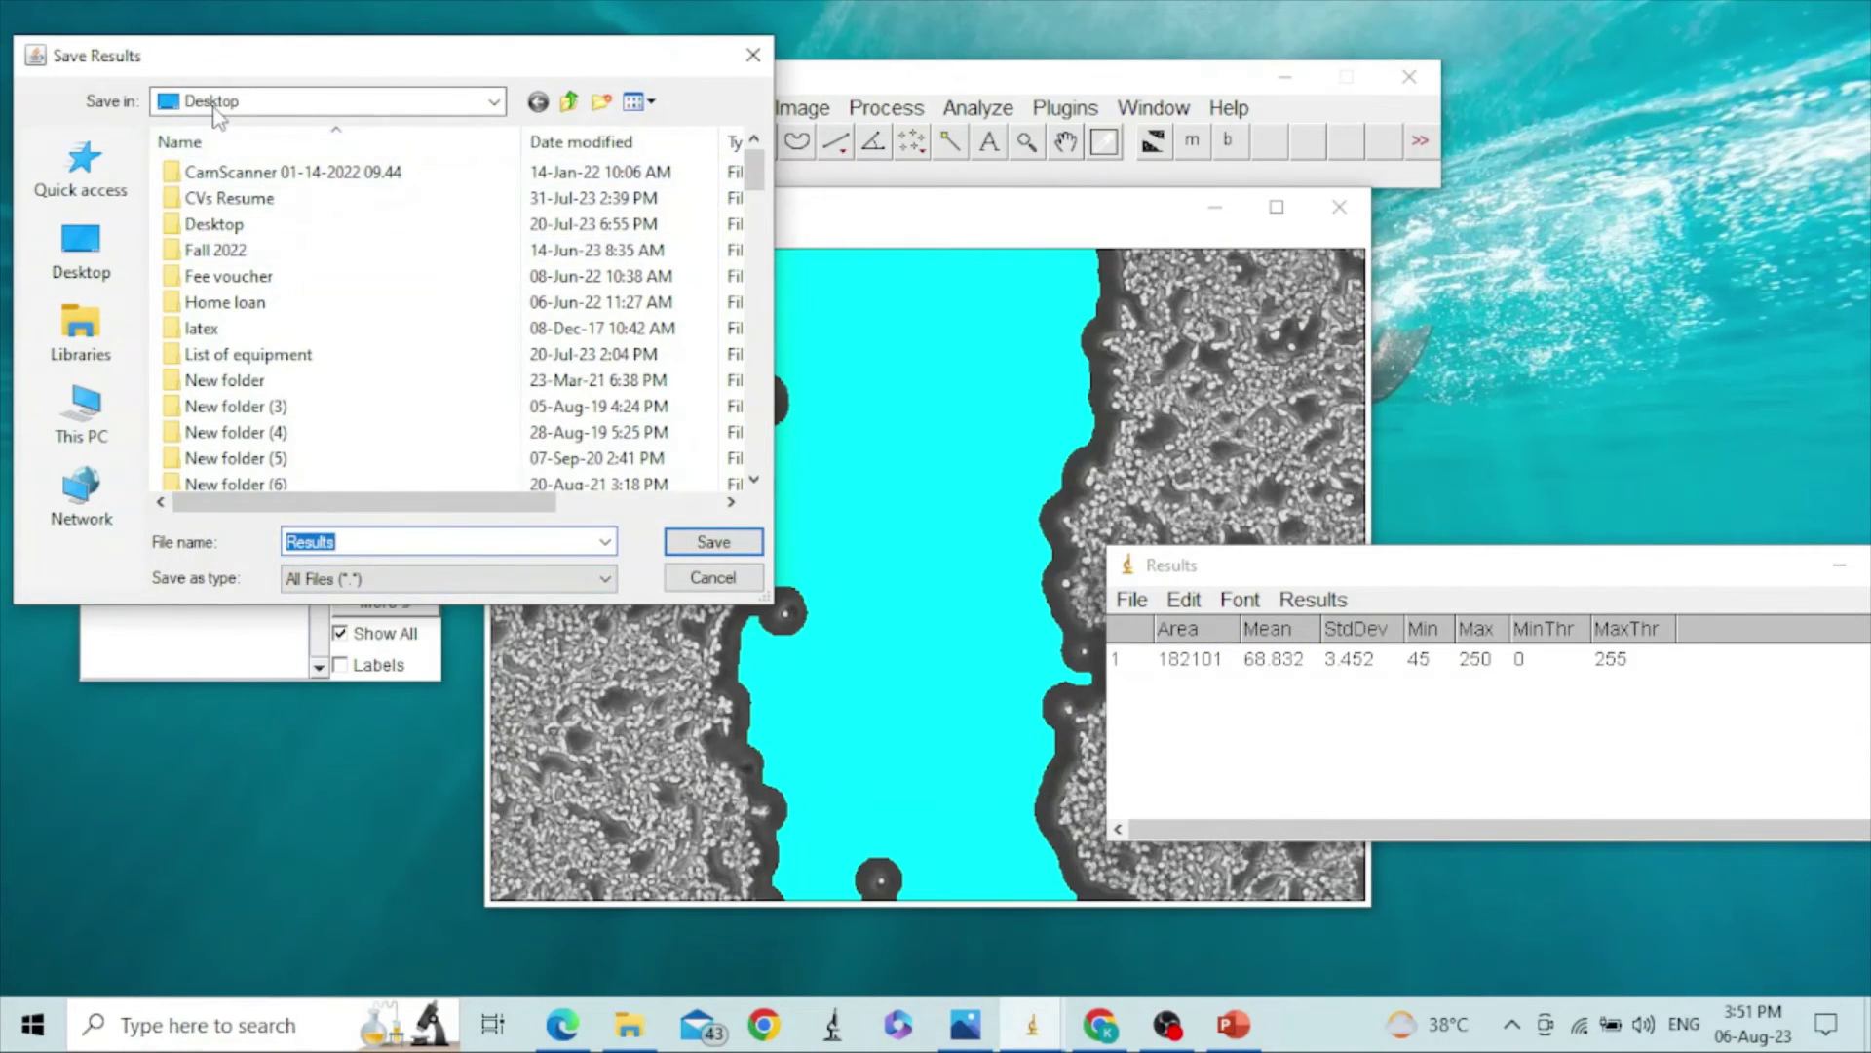
pyautogui.click(709, 546)
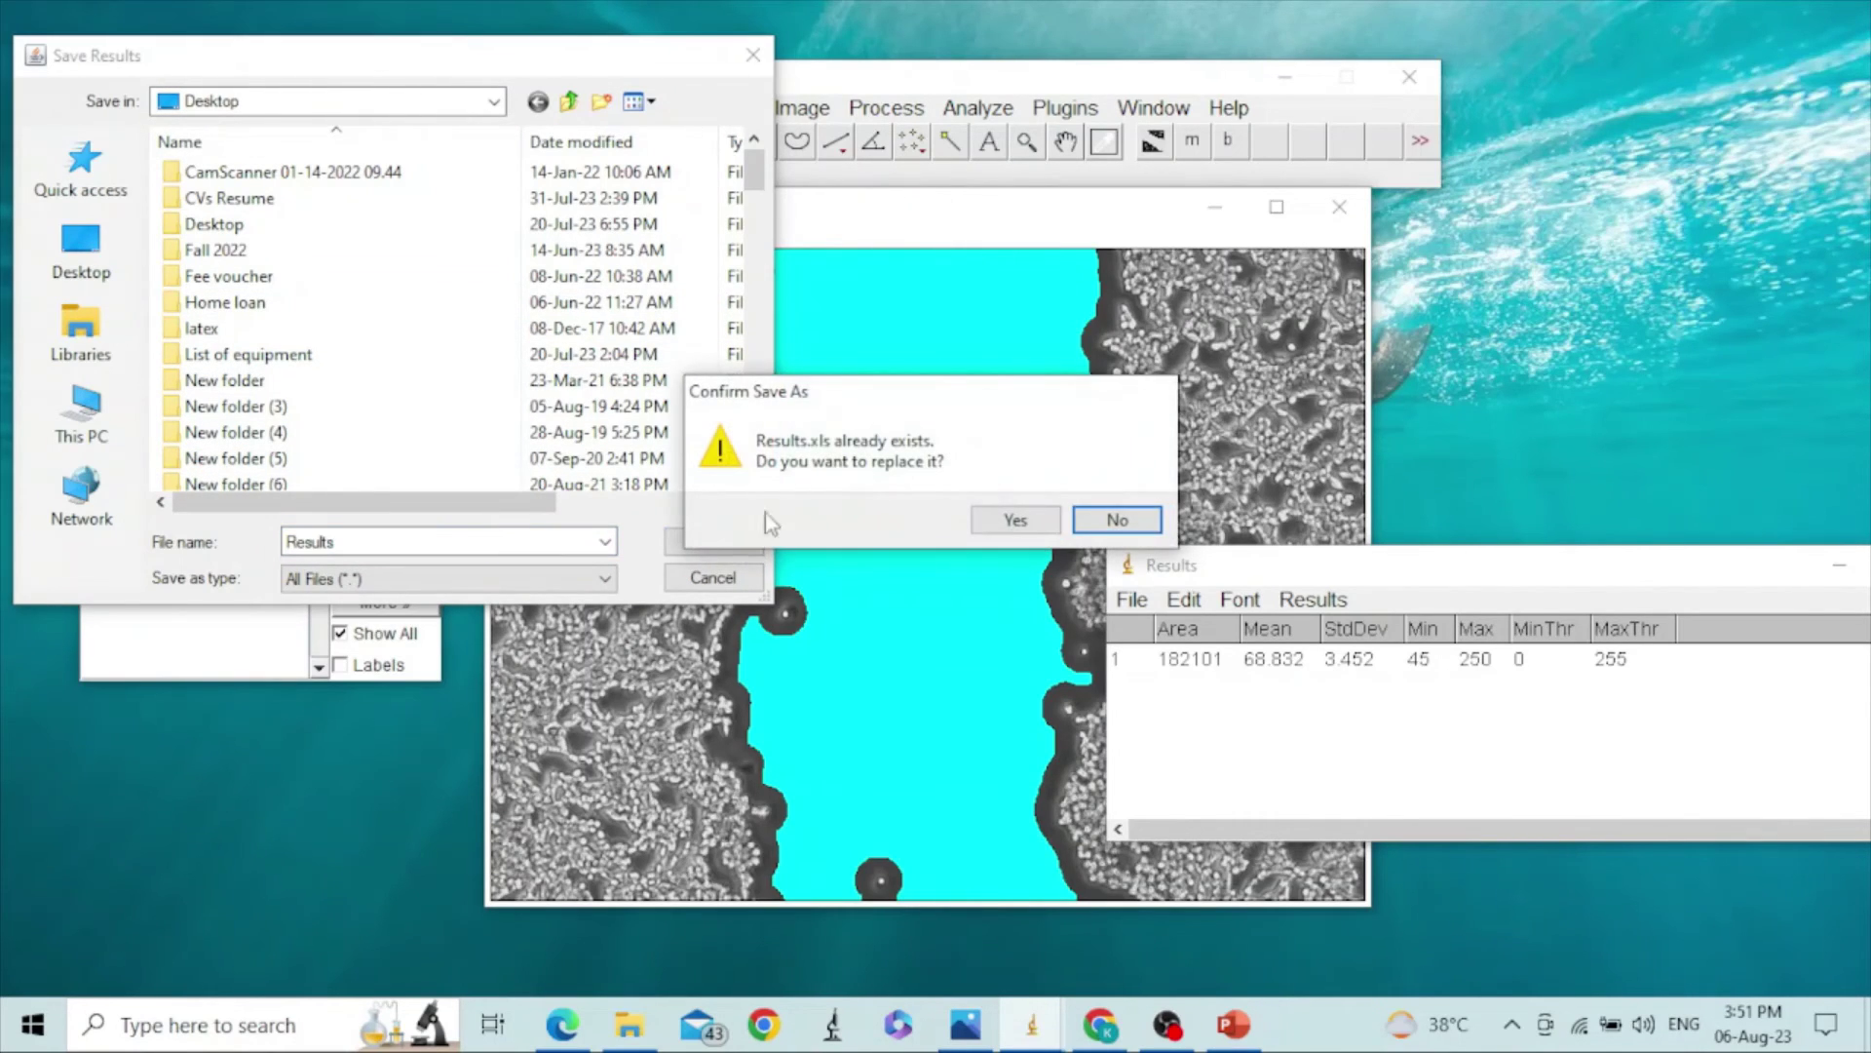
pyautogui.moveTo(870, 407); pyautogui.dragTo(586, 326)
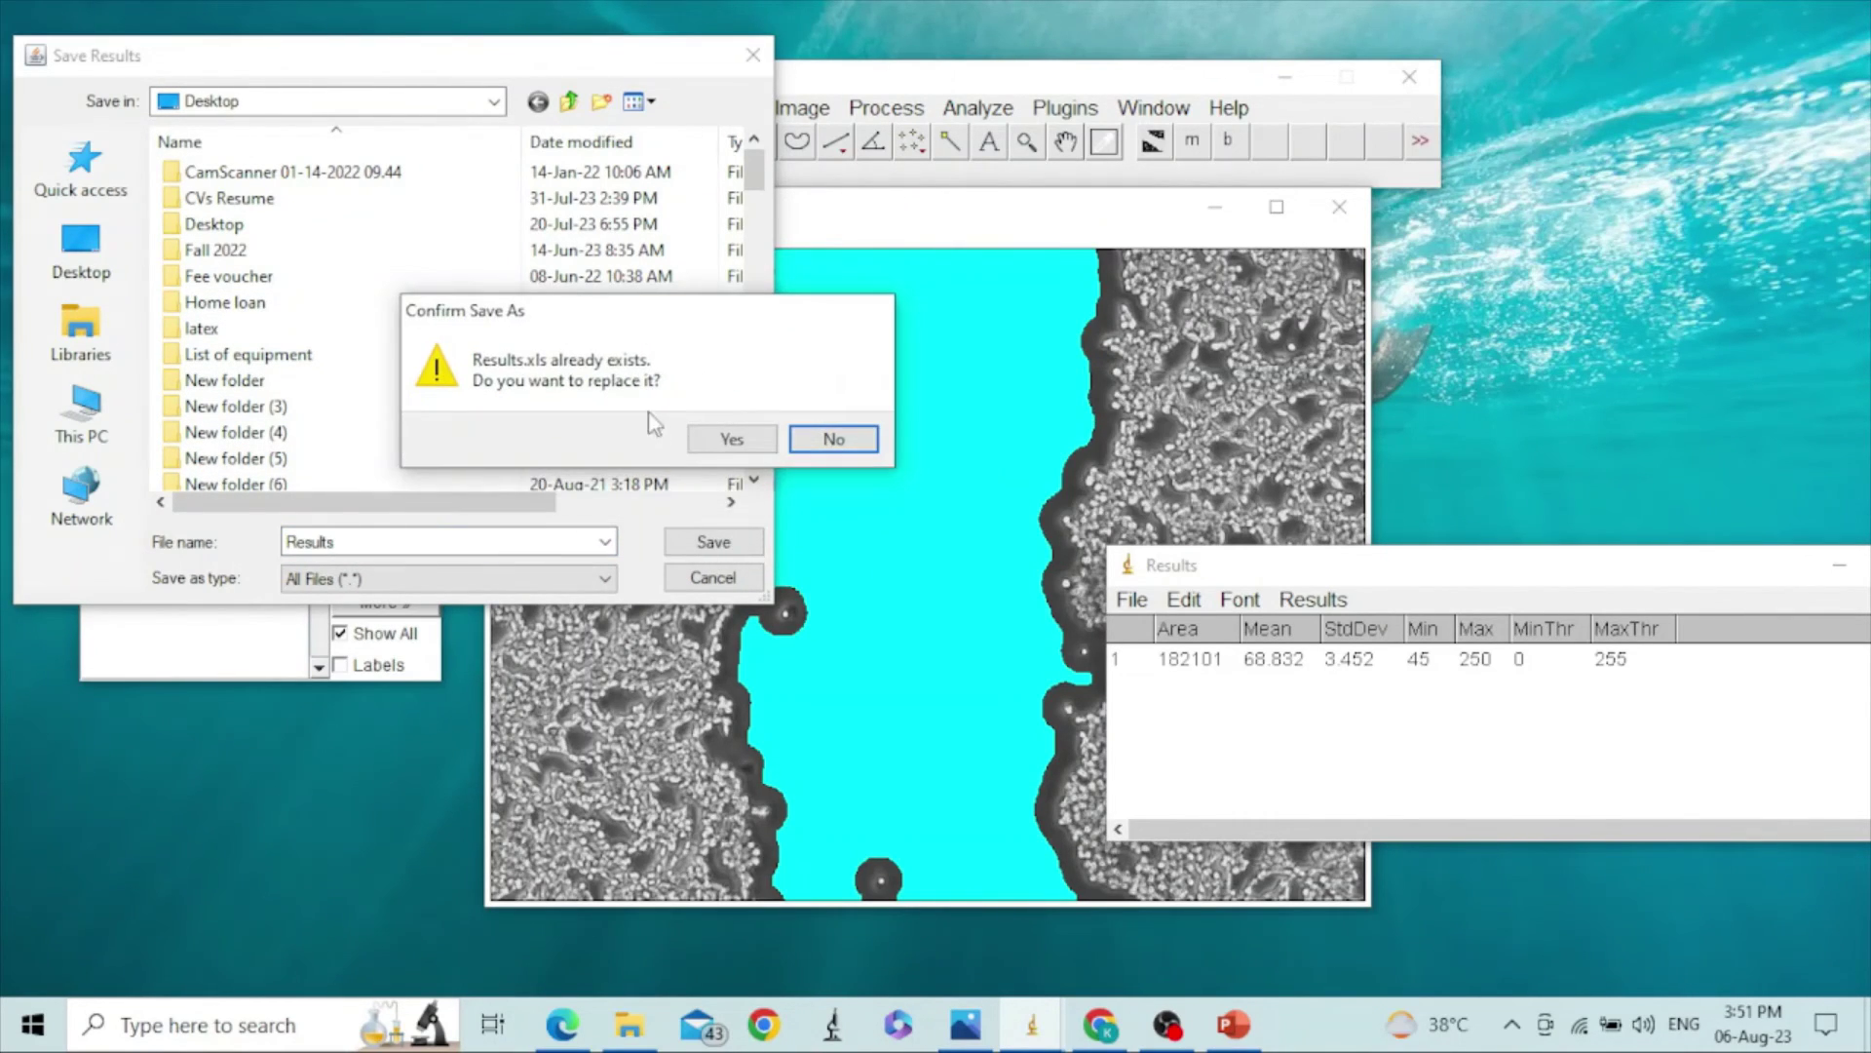
pyautogui.click(730, 440)
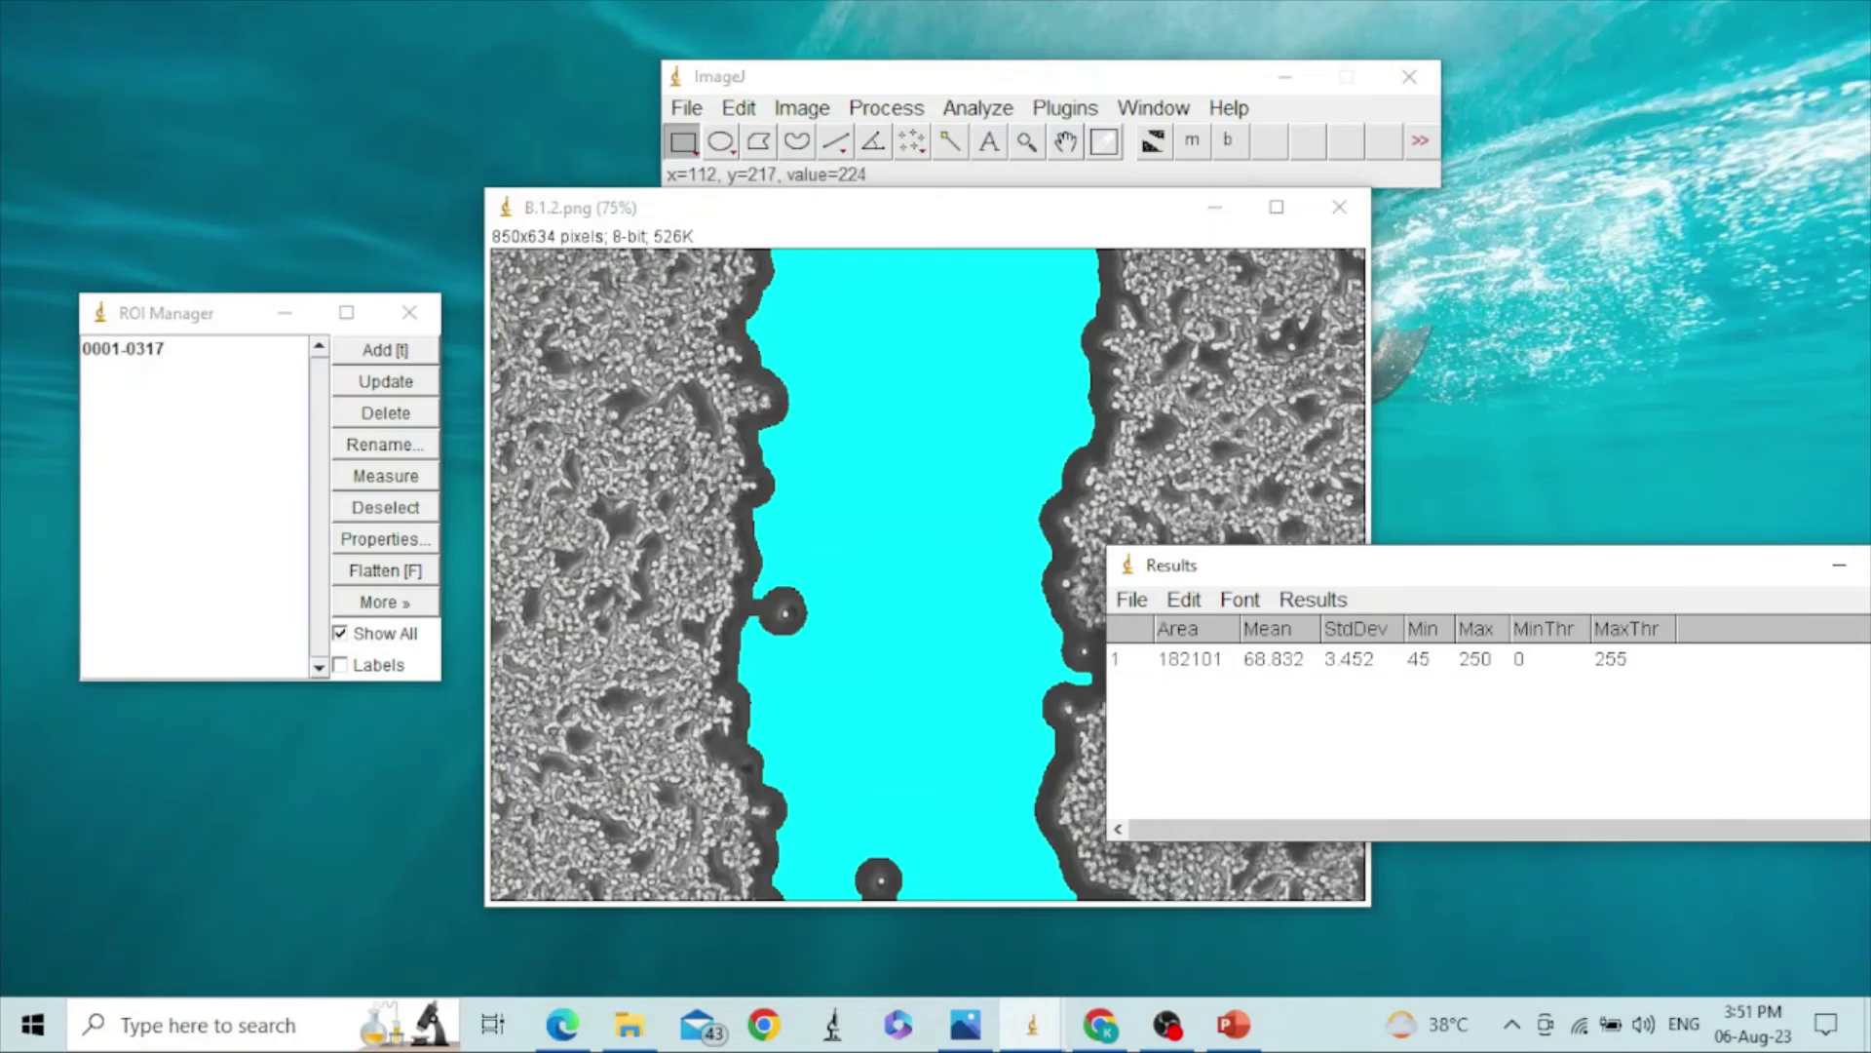
# Step: Set the wound ROI's fill colour to none, leaving only the red outline
pyautogui.click(835, 255)
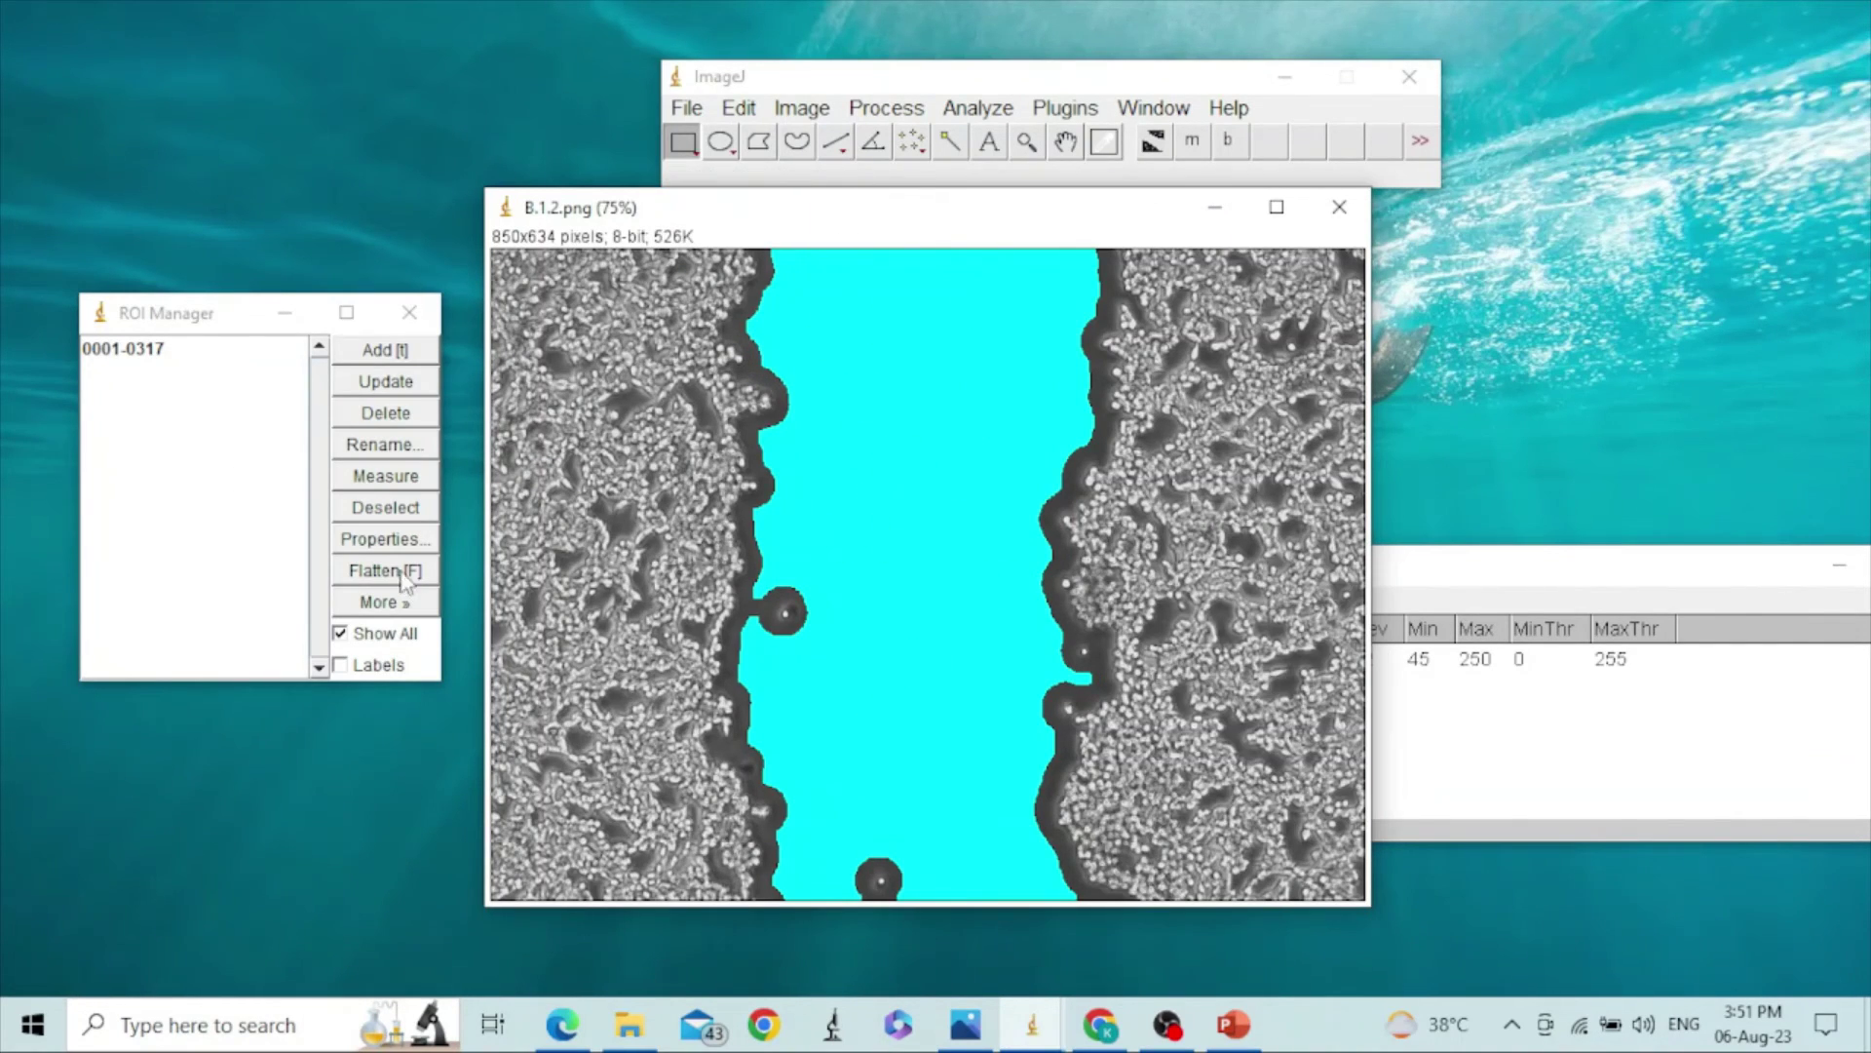
pyautogui.click(390, 539)
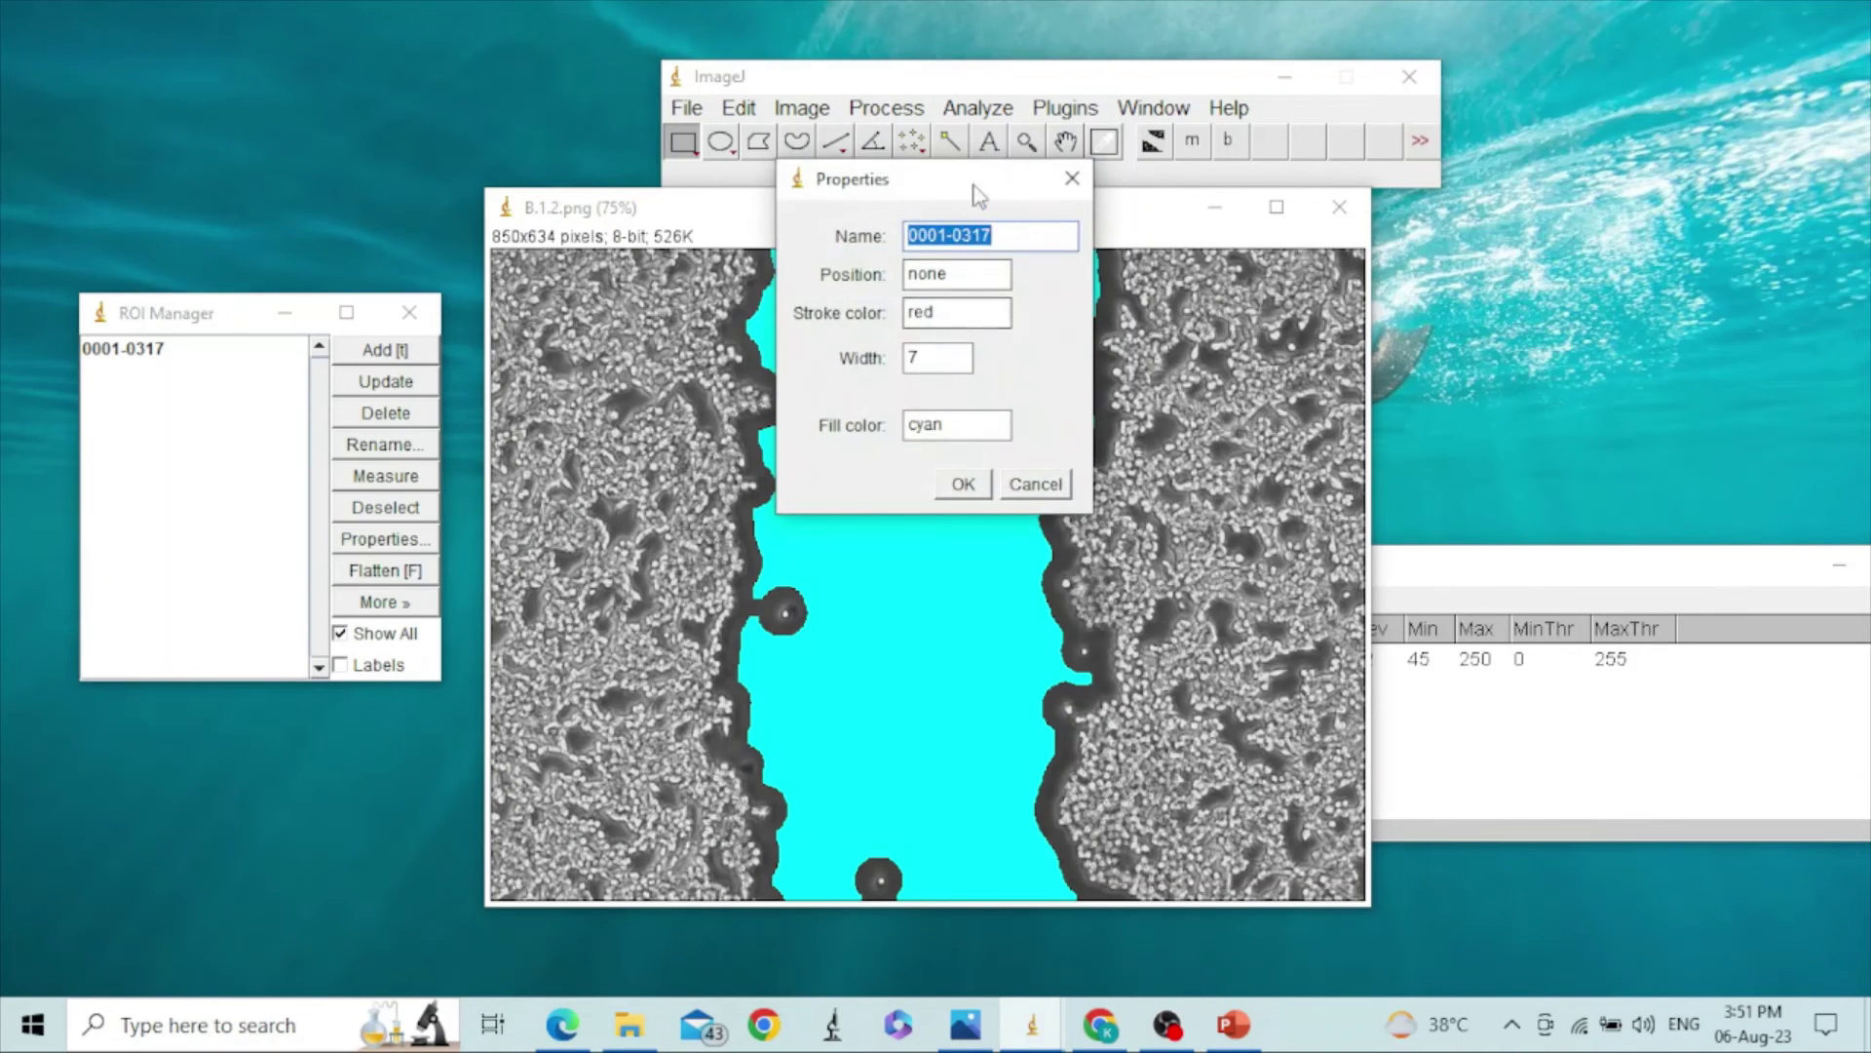
pyautogui.moveTo(977, 193); pyautogui.dragTo(1382, 227)
pyautogui.click(1359, 456)
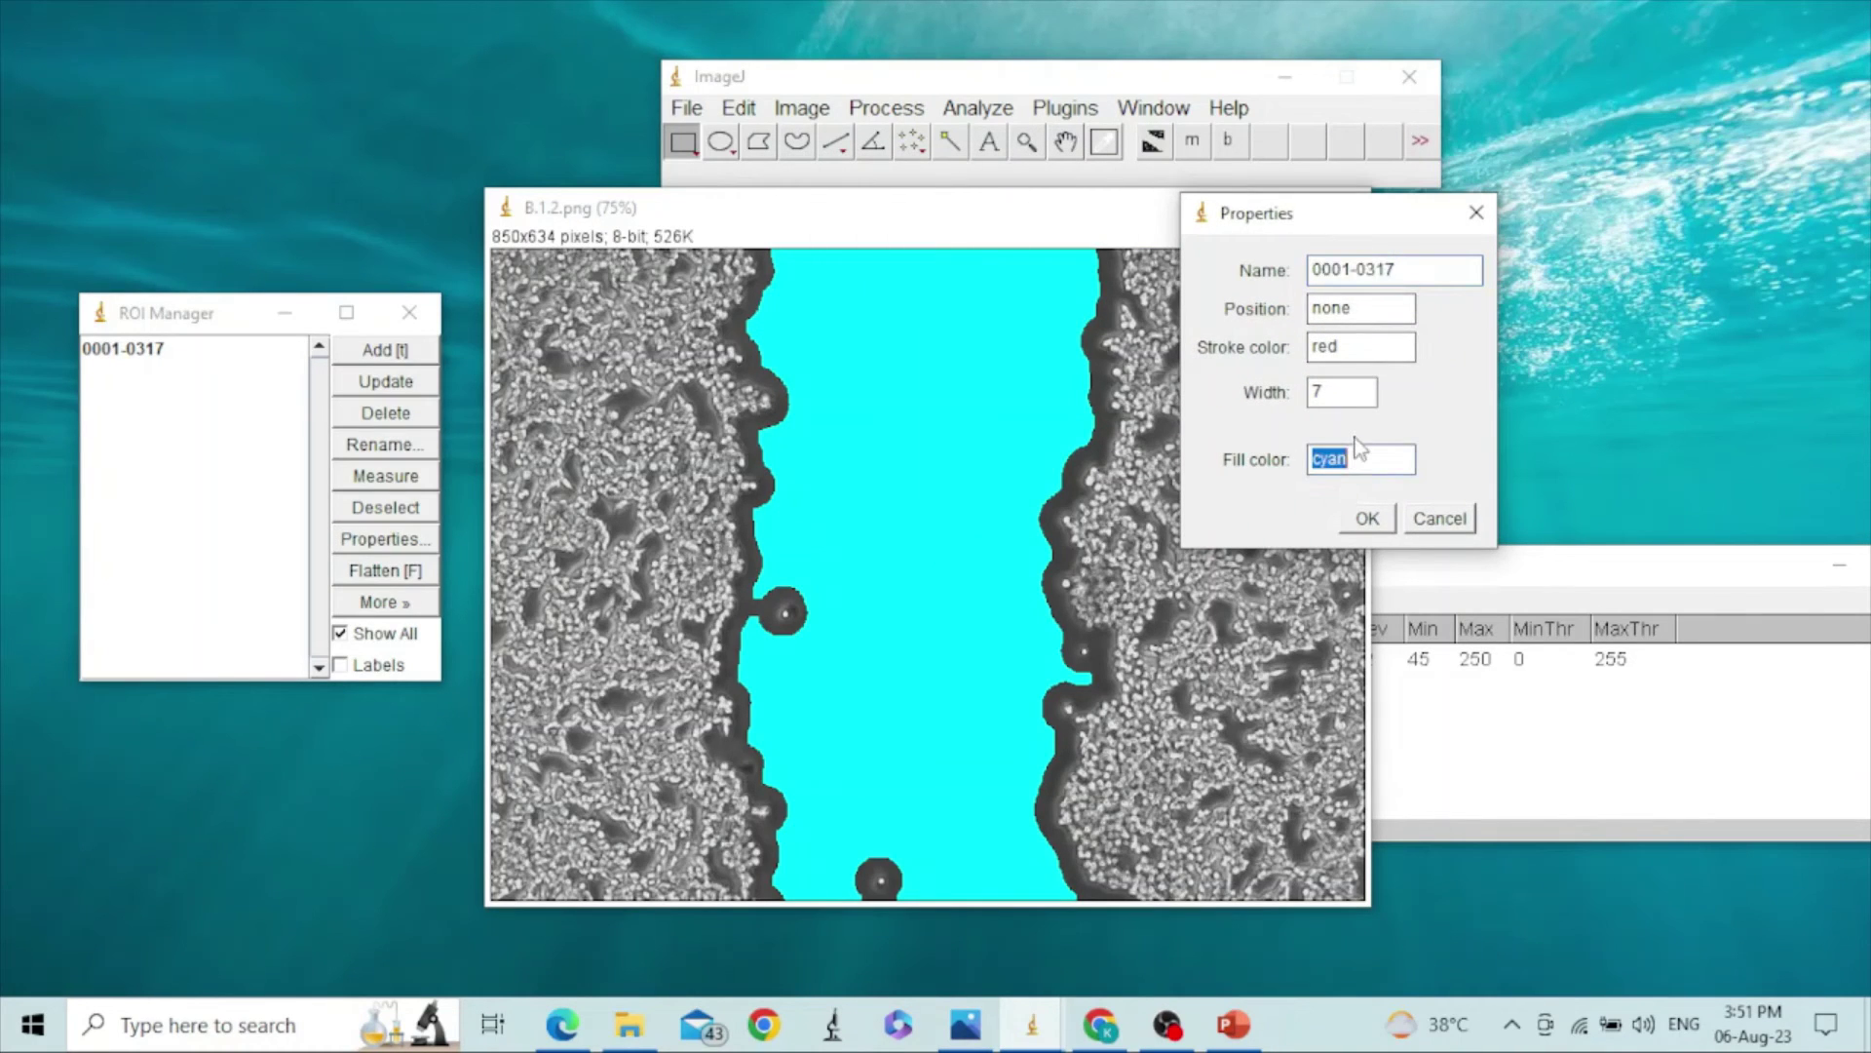
pyautogui.write('none')
pyautogui.click(1368, 518)
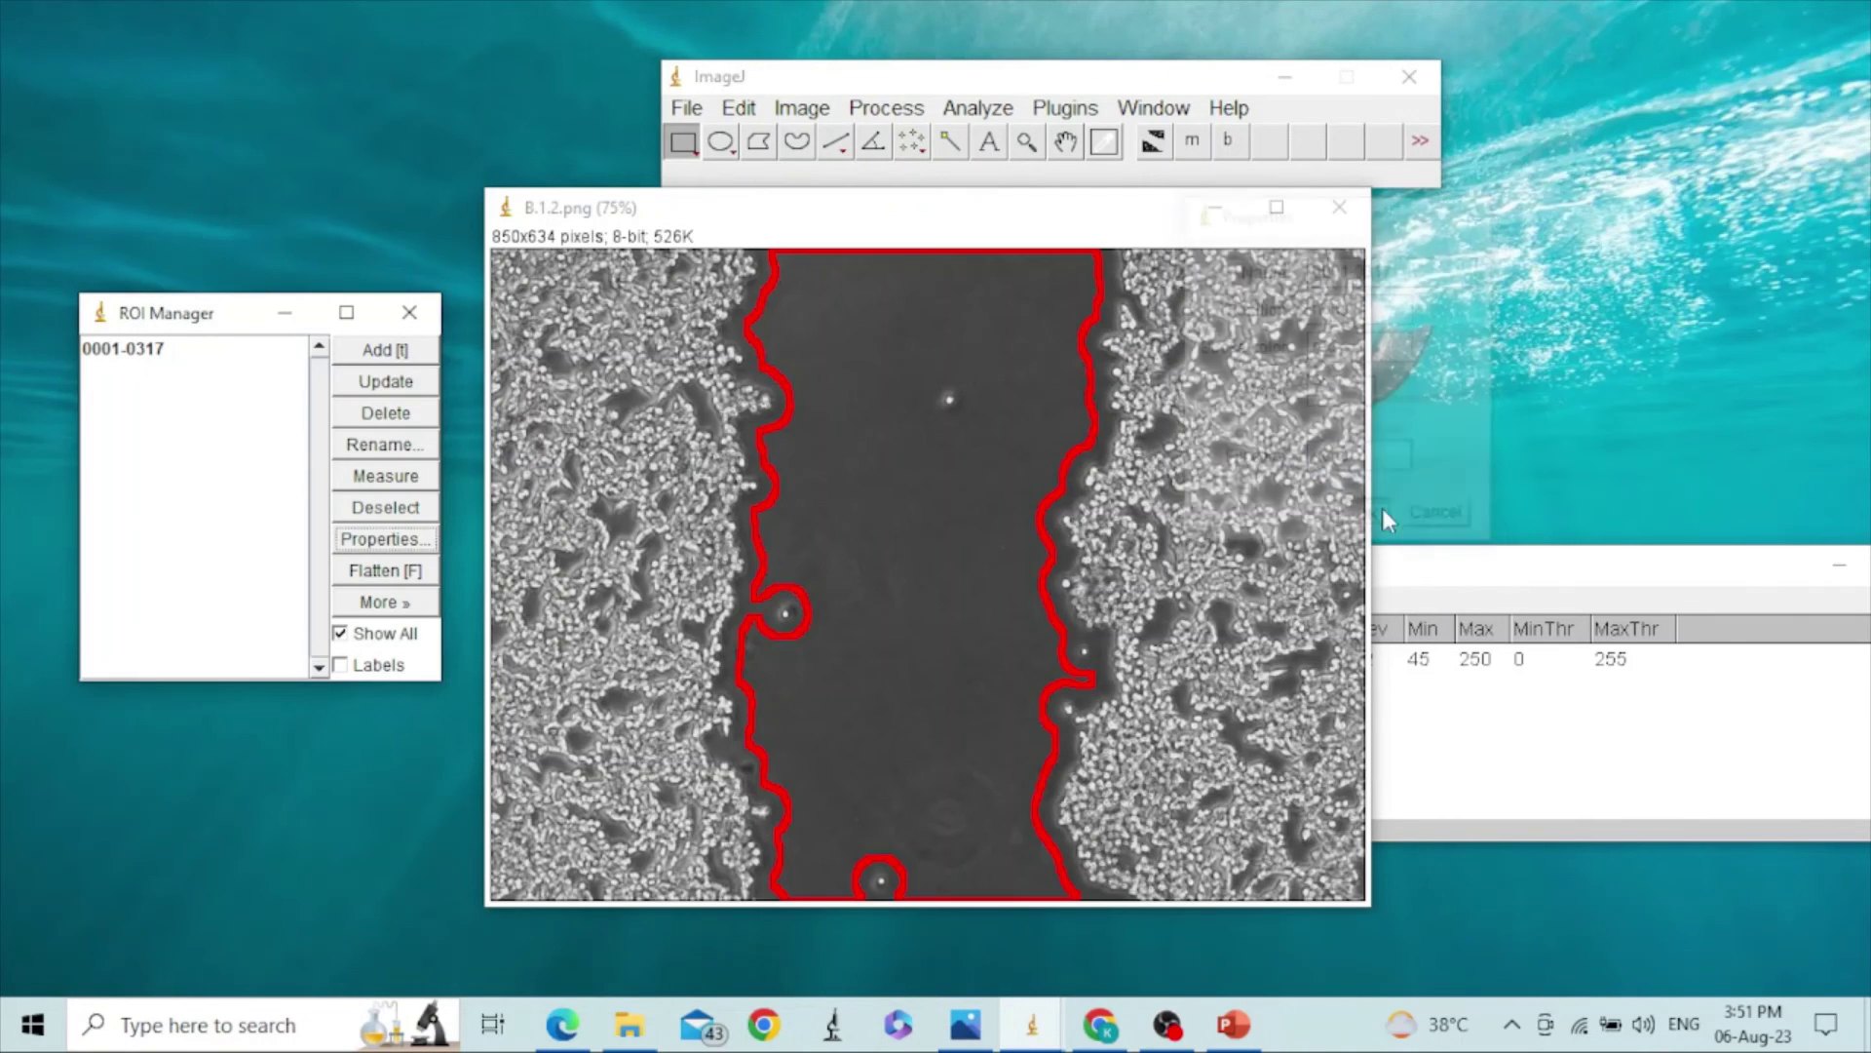
# Step: Reduce the red outline width from 7 to 5
pyautogui.click(385, 539)
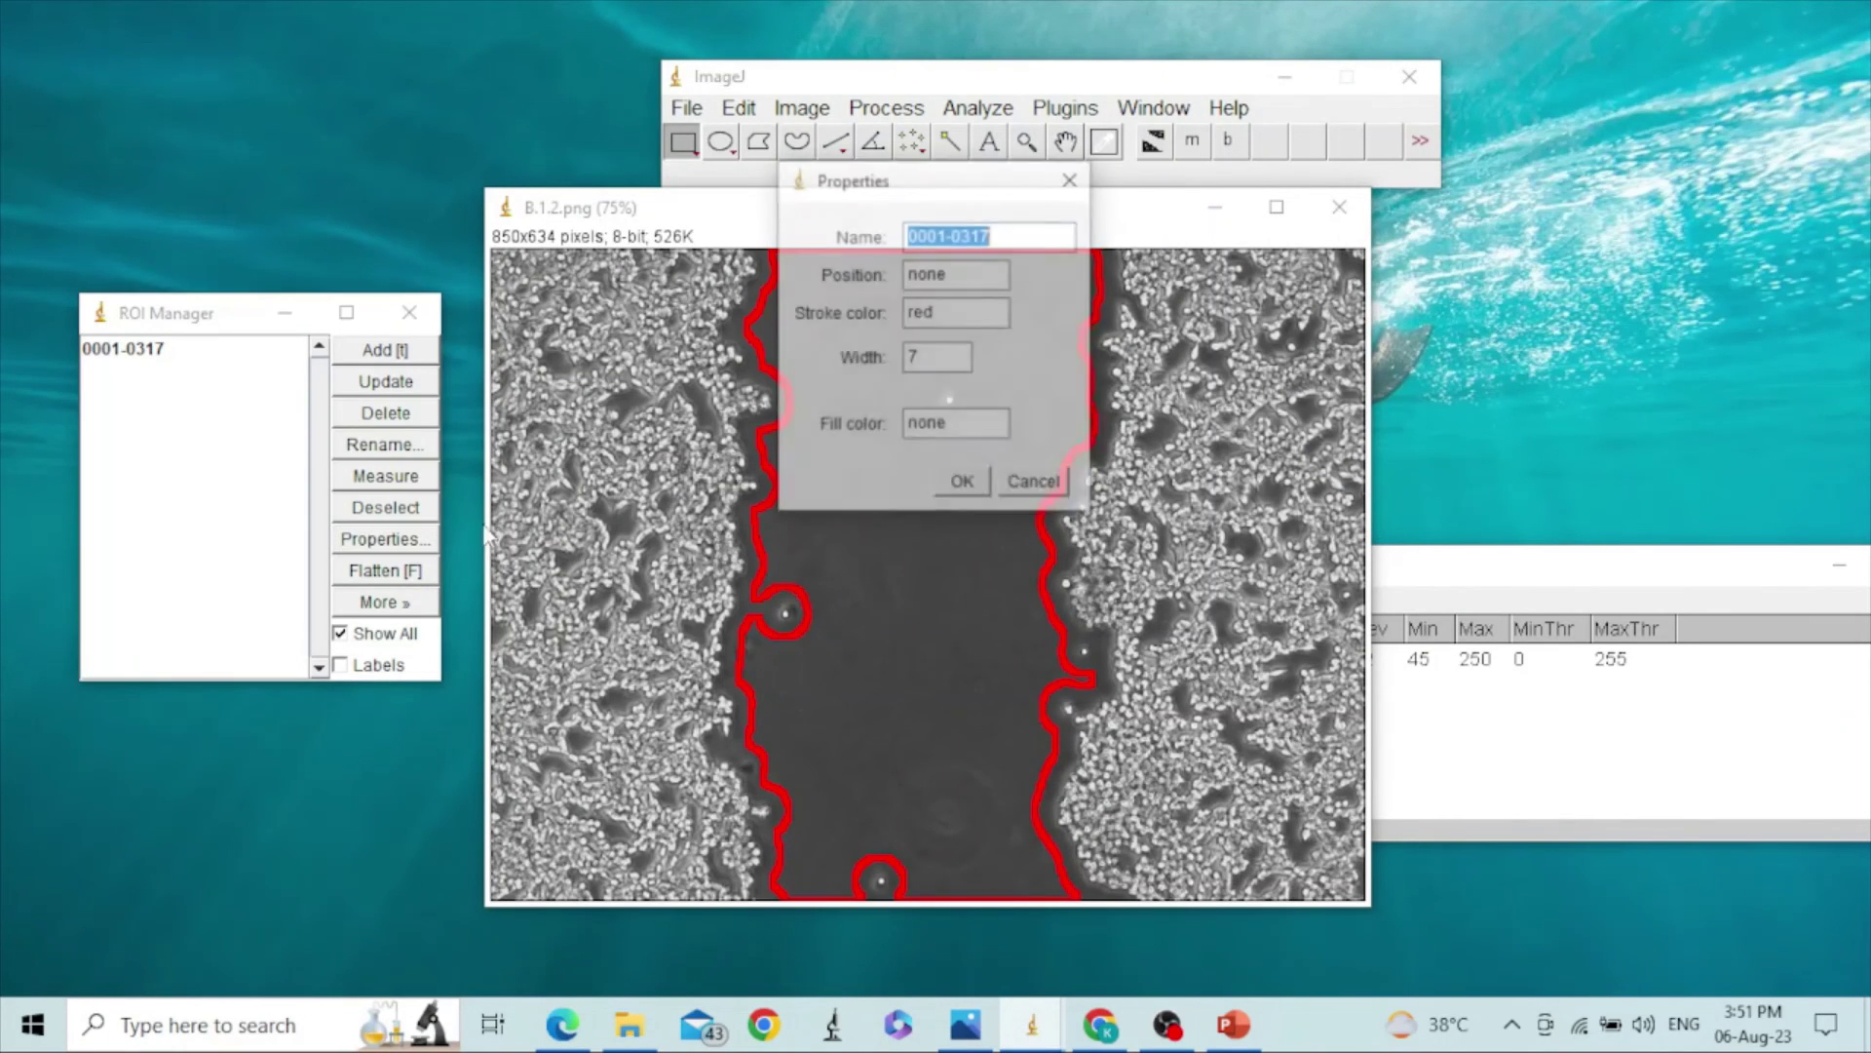
pyautogui.moveTo(952, 186); pyautogui.dragTo(1321, 191)
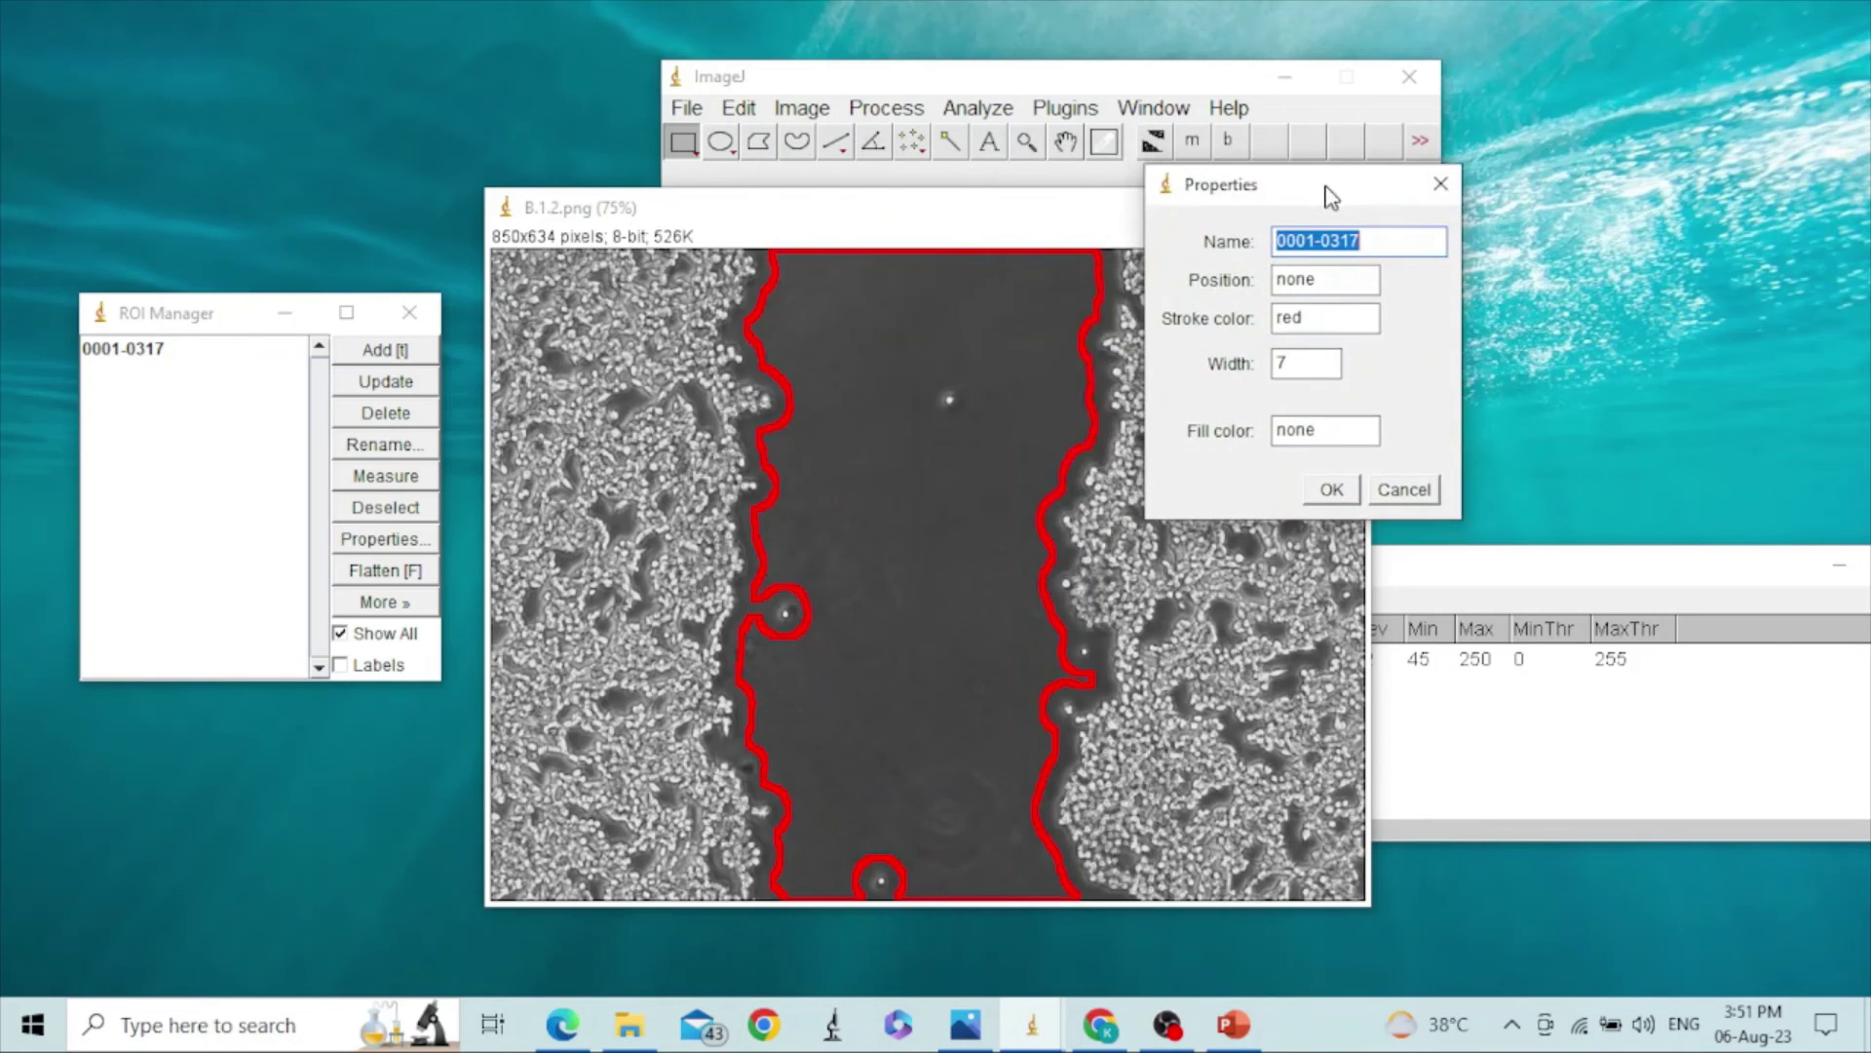
pyautogui.doubleClick(1303, 363)
pyautogui.write('5')
pyautogui.click(1331, 490)
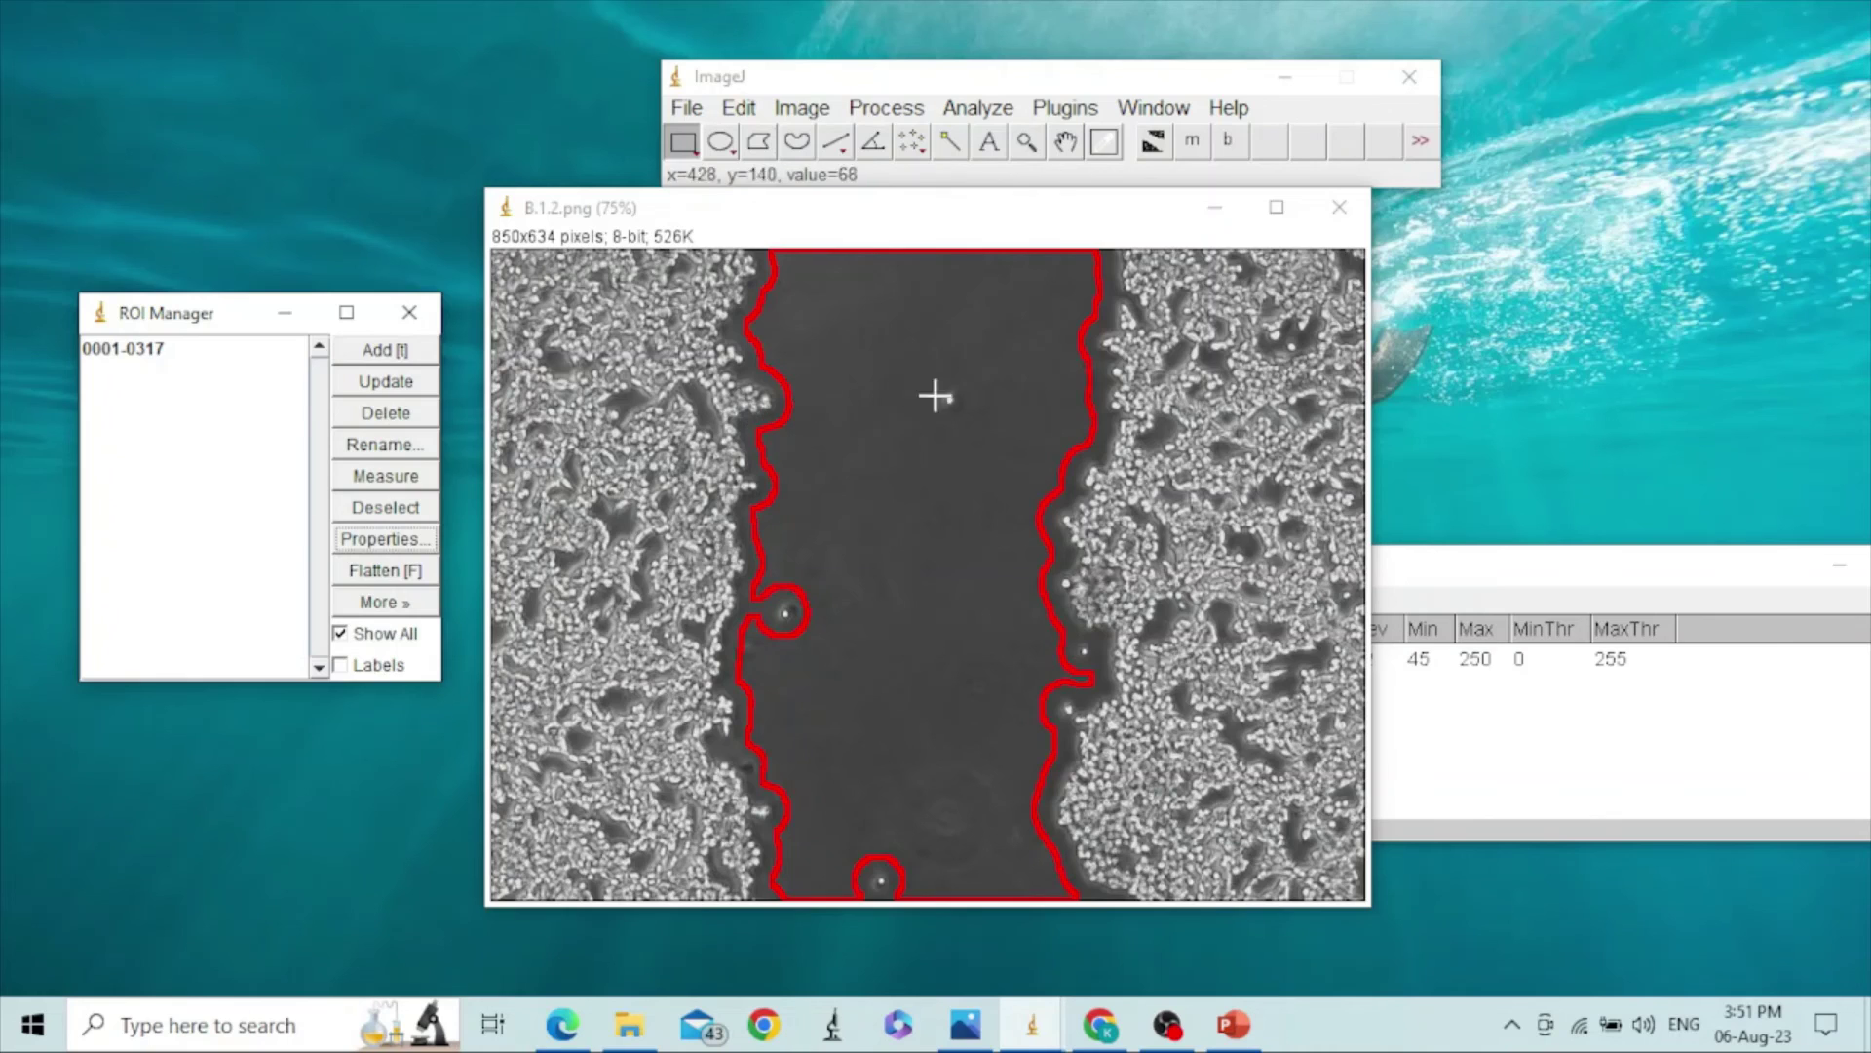
# Step: Close the ROI Manager, choosing Save as Overlay to keep the red outline on B.1.2.png
pyautogui.click(409, 314)
pyautogui.moveTo(830, 233); pyautogui.dragTo(246, 306)
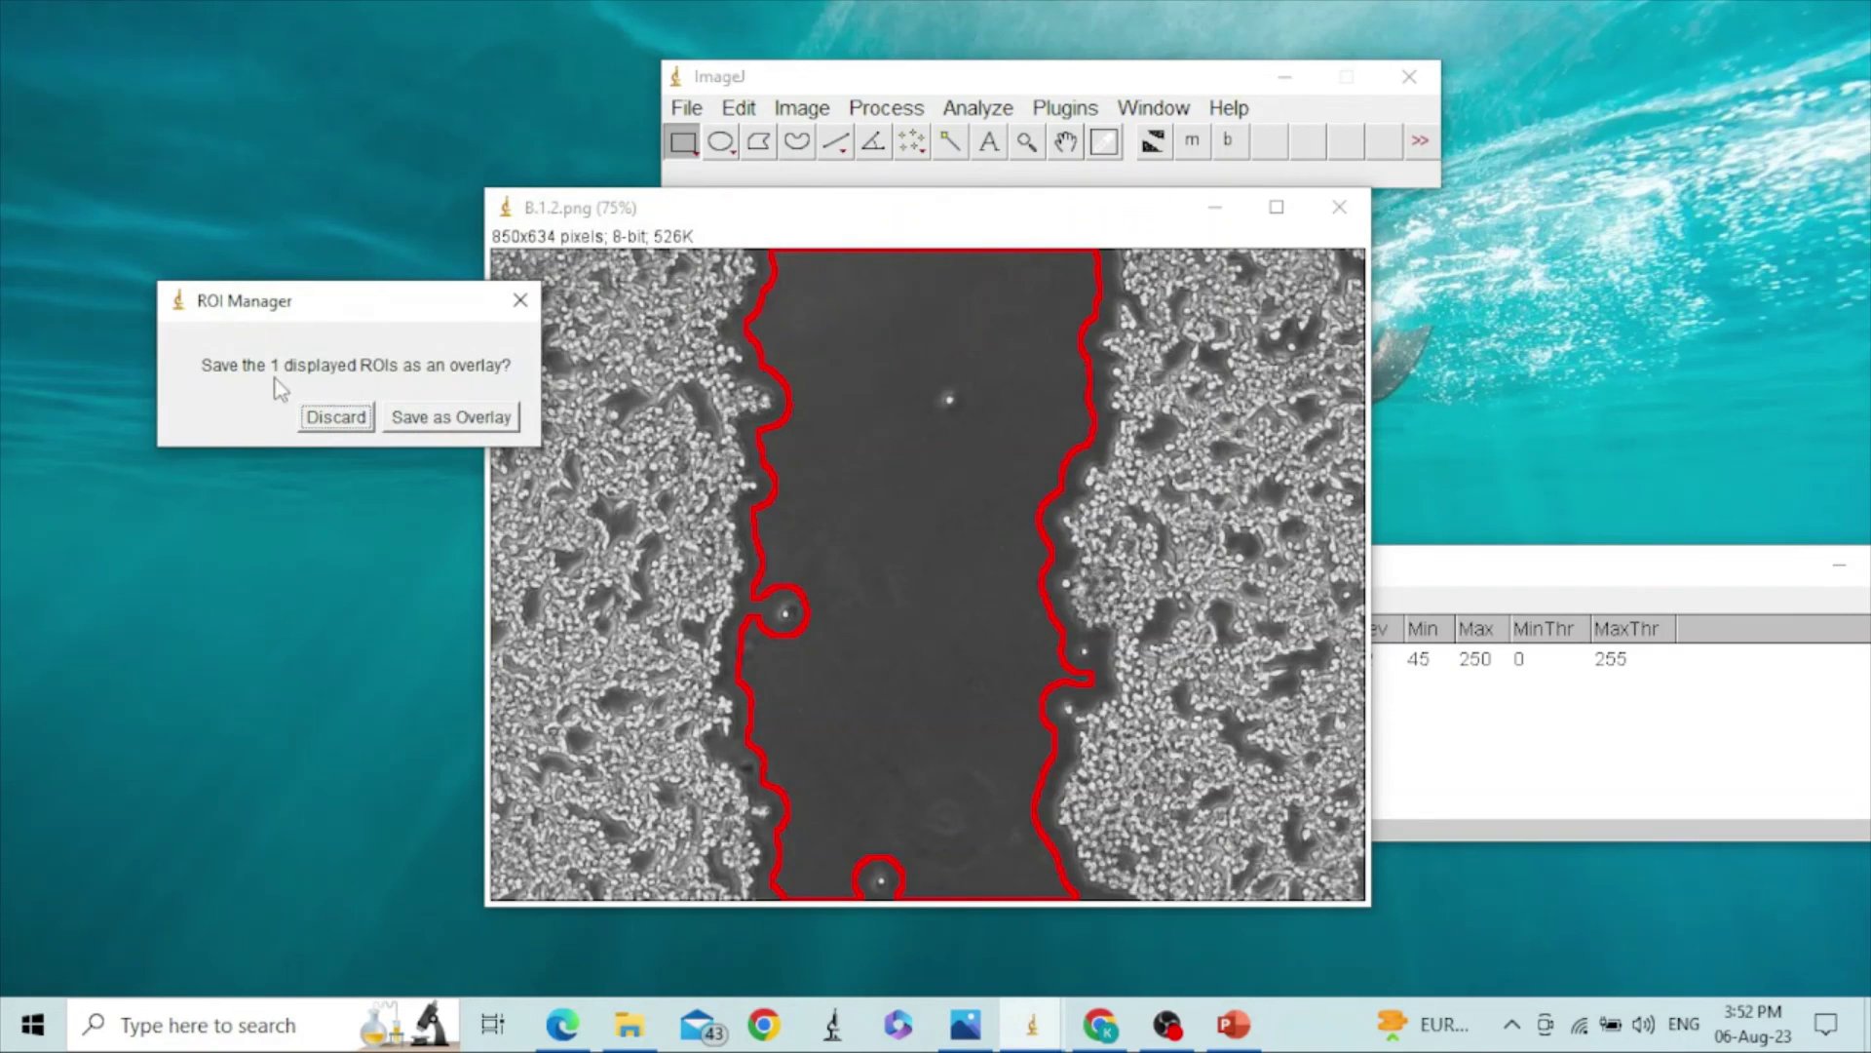
pyautogui.click(468, 419)
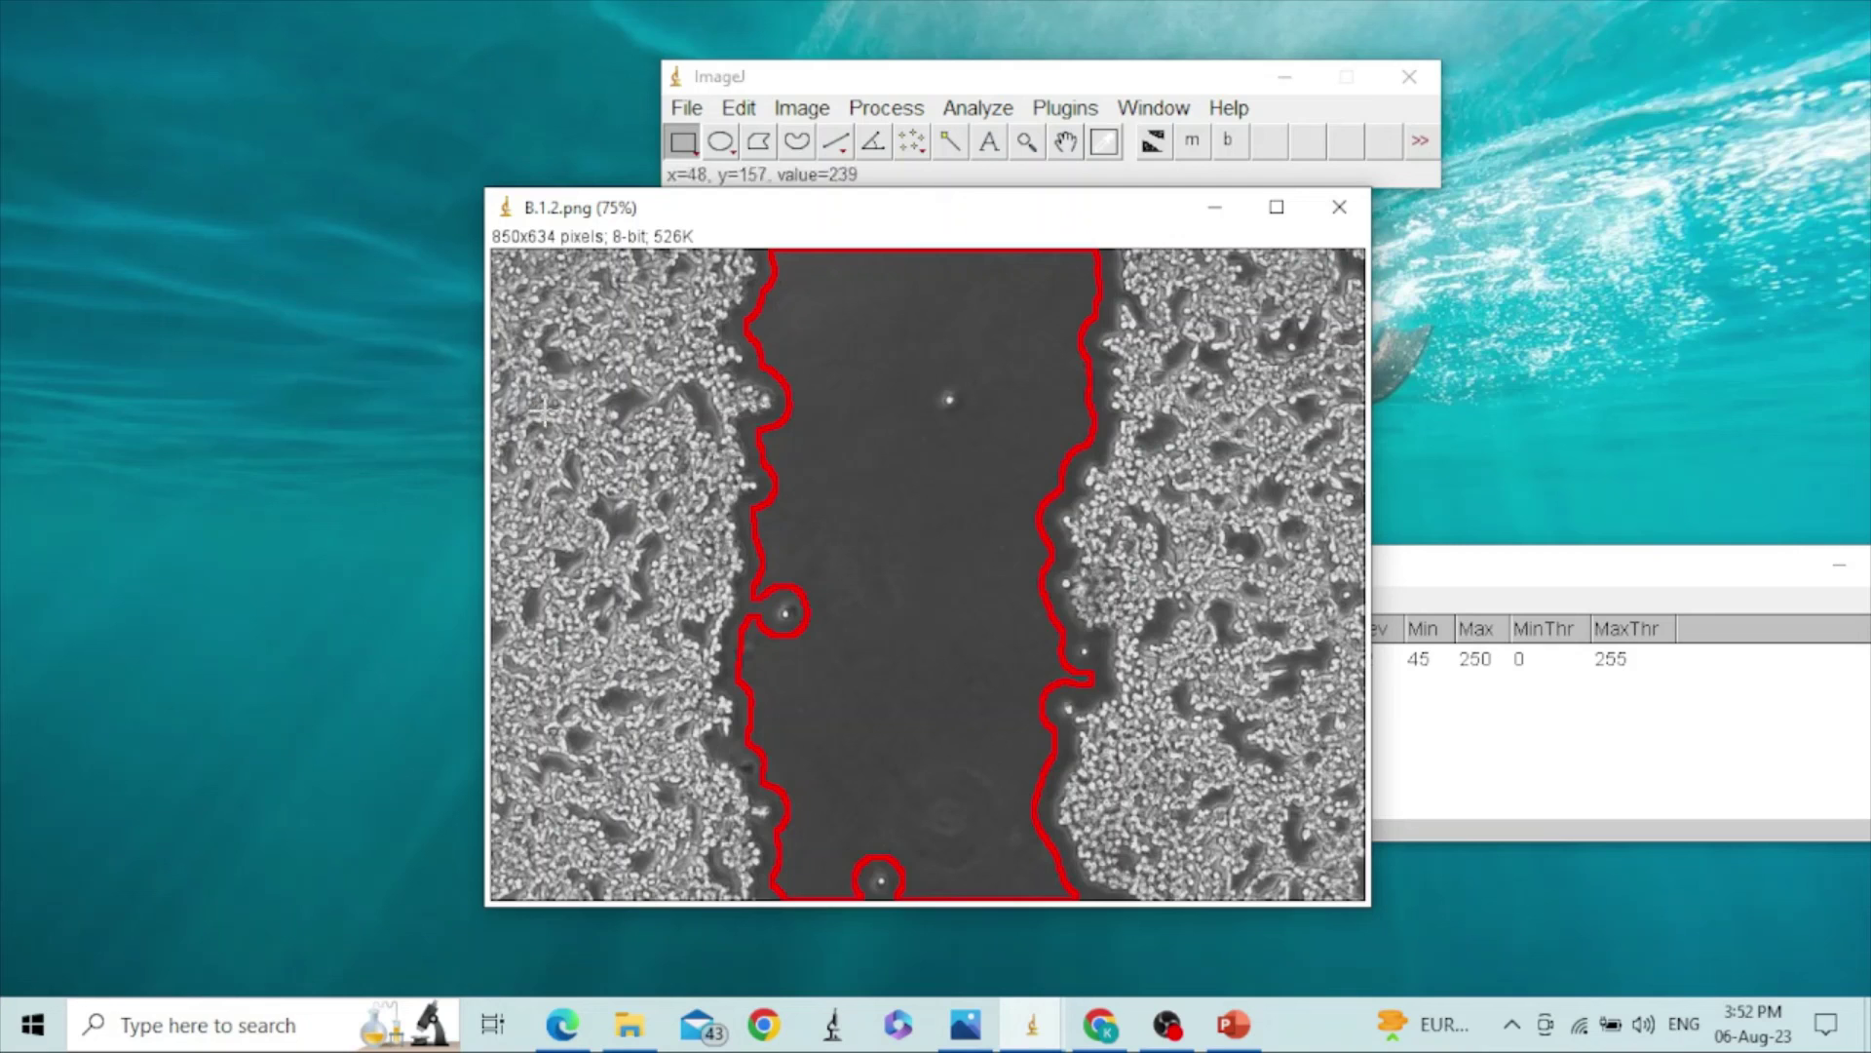